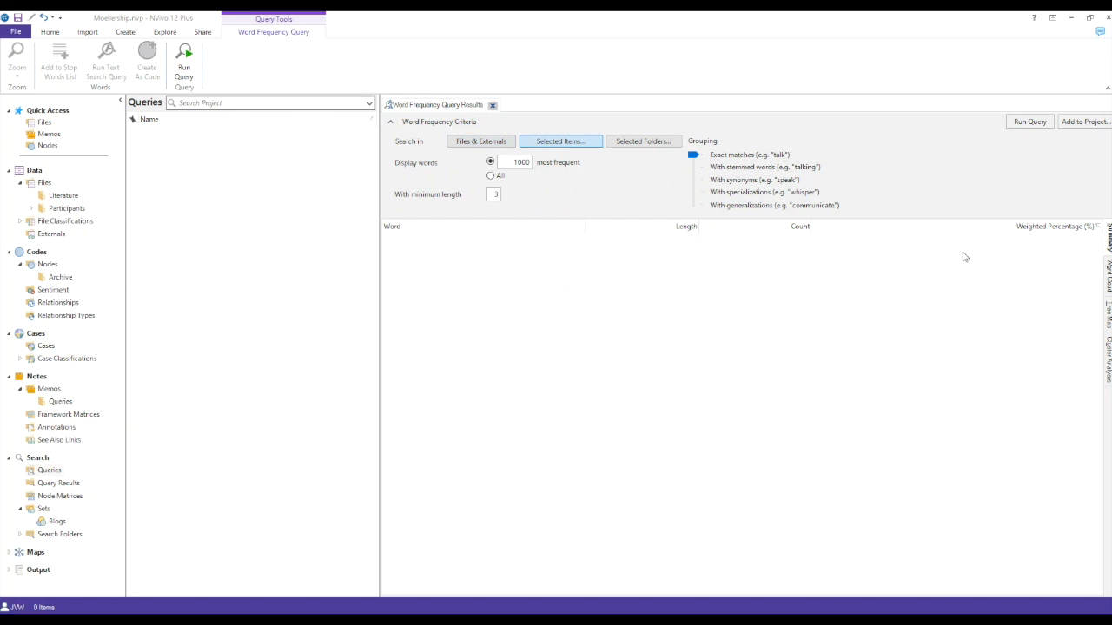
Step: Run the word frequency query and view its results as word cloud, tree map, cluster analysis and summary list
left_click(1034, 123)
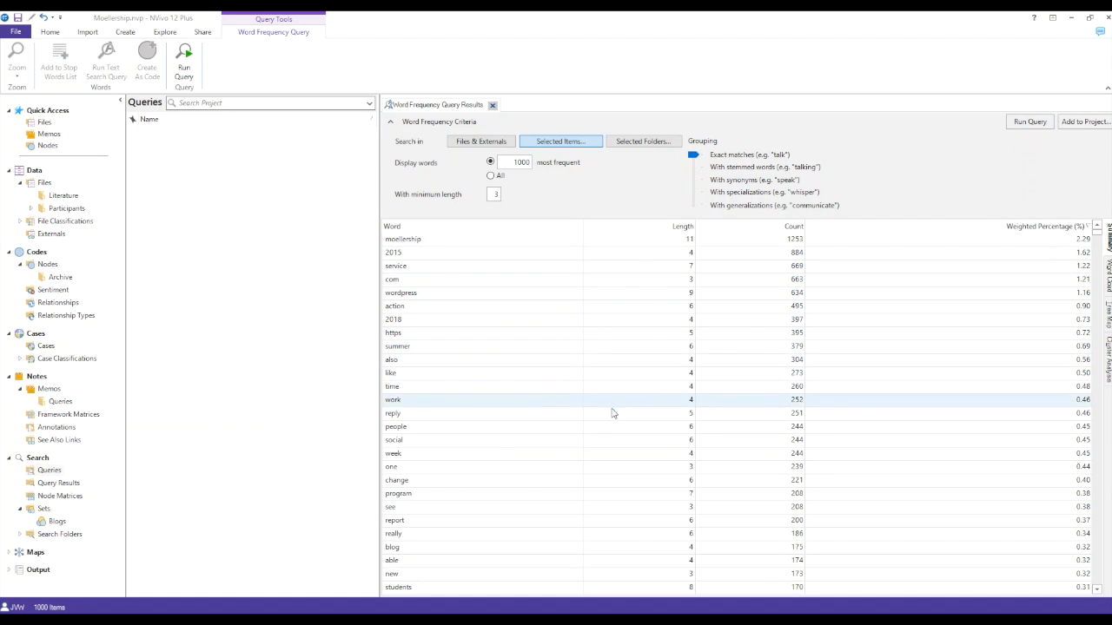
left_click(1109, 283)
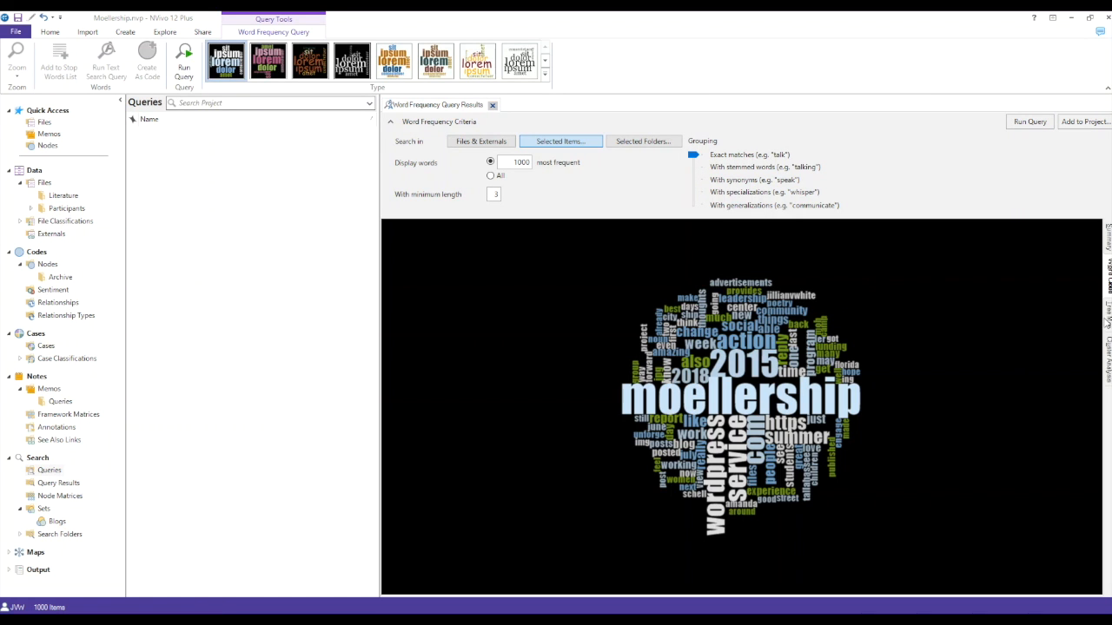
left_click(1108, 322)
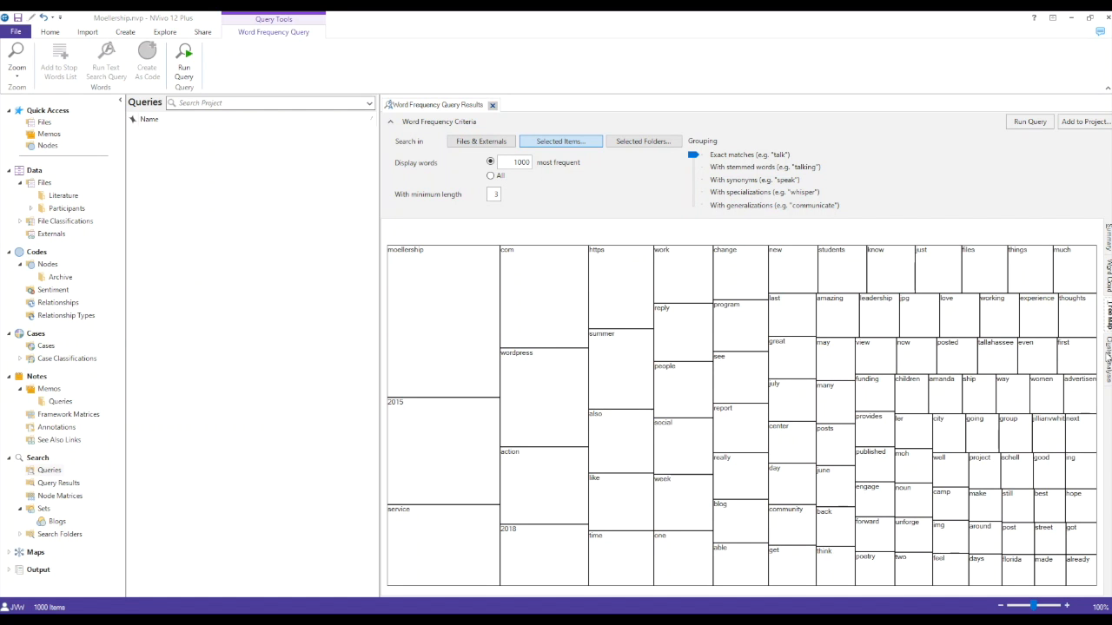
left_click(1107, 353)
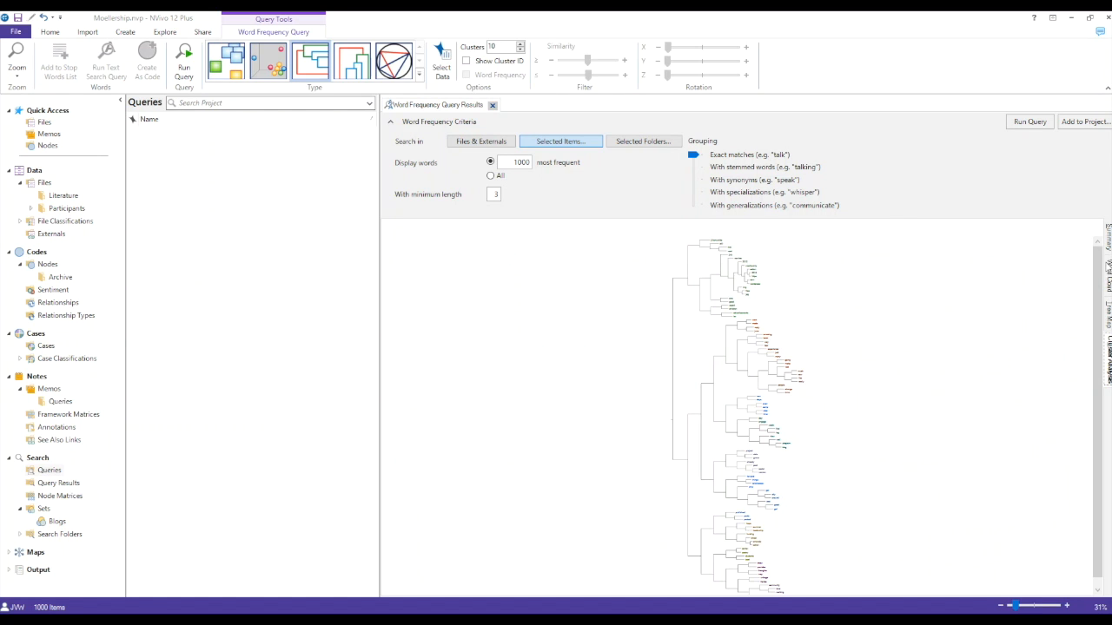
left_click(1108, 247)
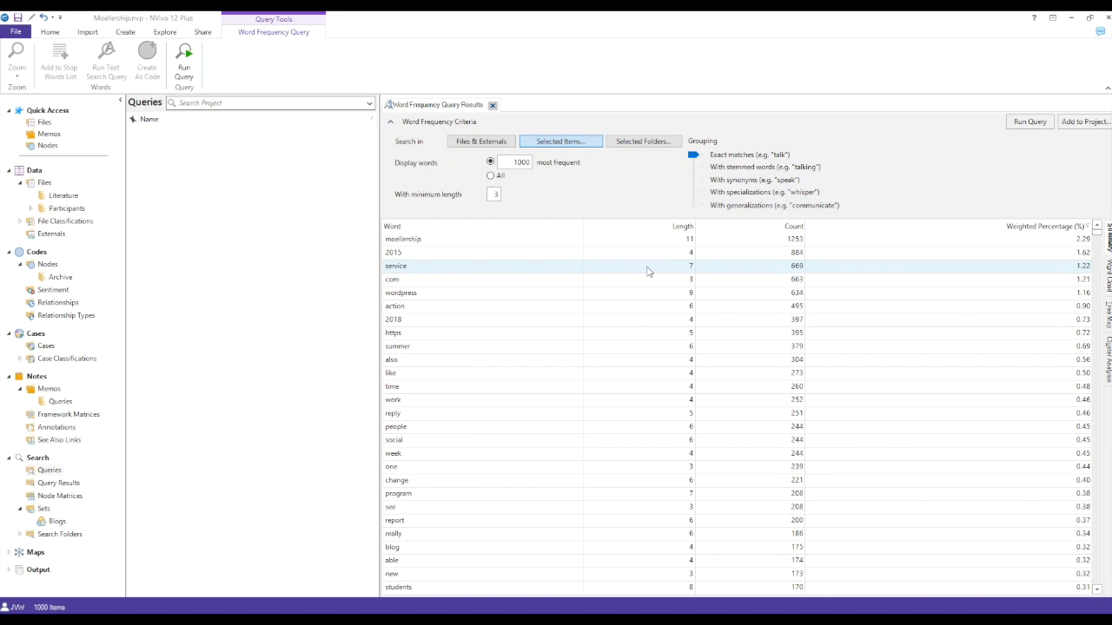
Step: Create a second word frequency query limited to the Application file classification and run it
right_click(247, 220)
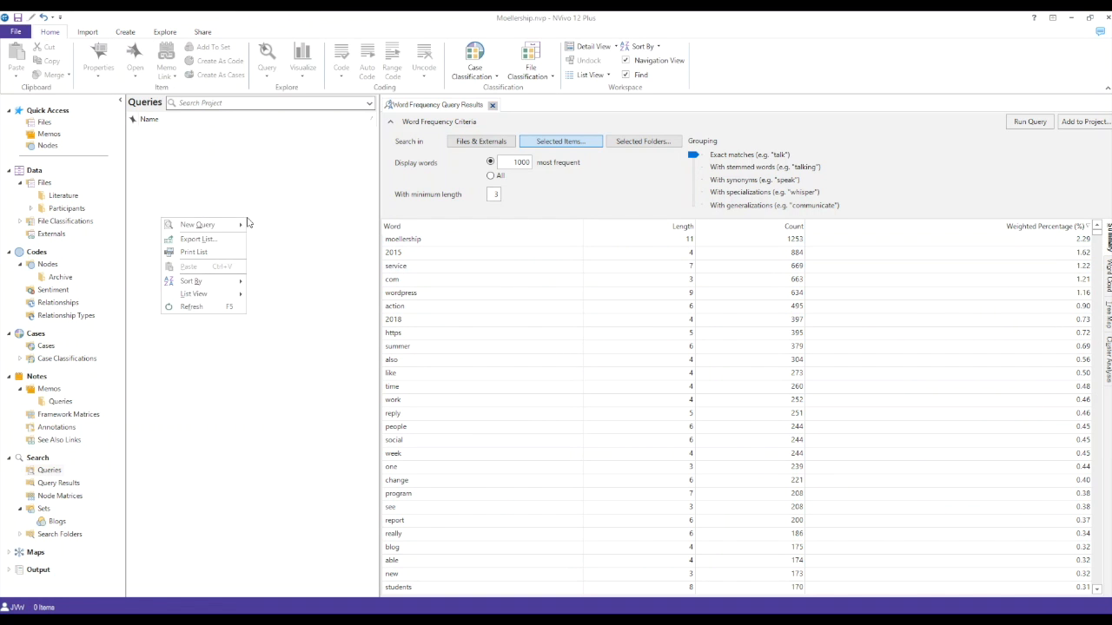
mouse_move(242, 229)
left_click(124, 257)
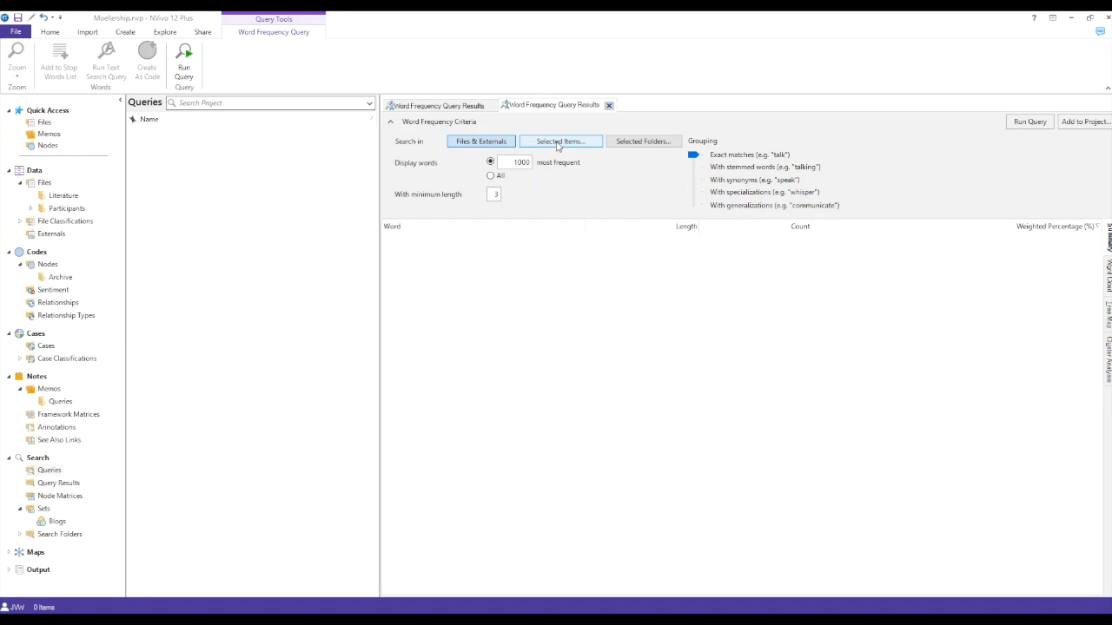
left_click(558, 145)
left_click(514, 310)
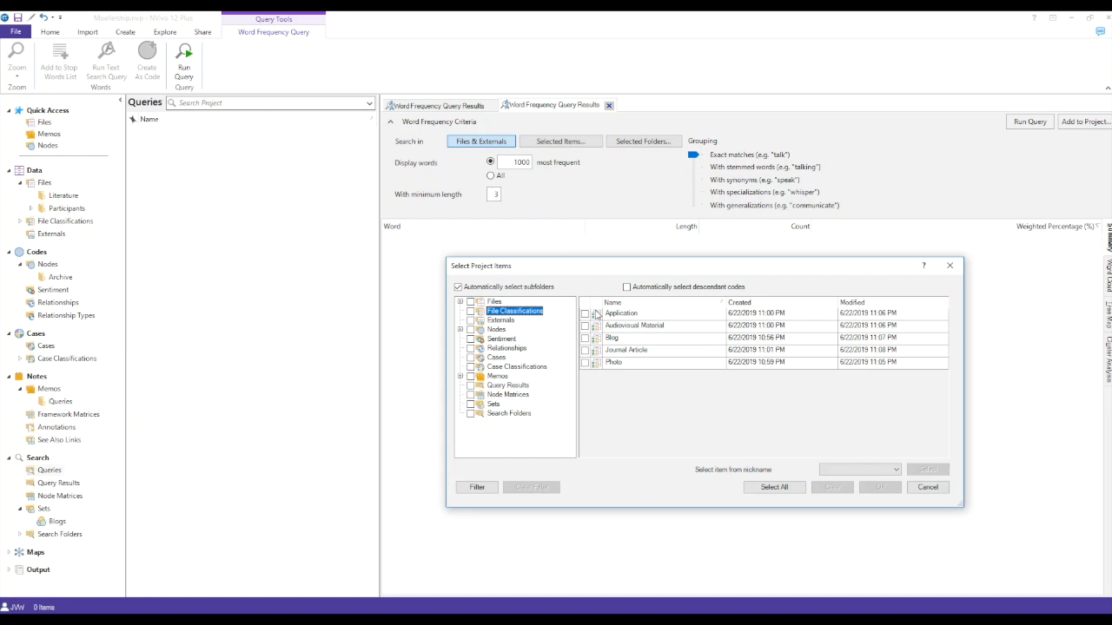
left_click(585, 313)
left_click(888, 490)
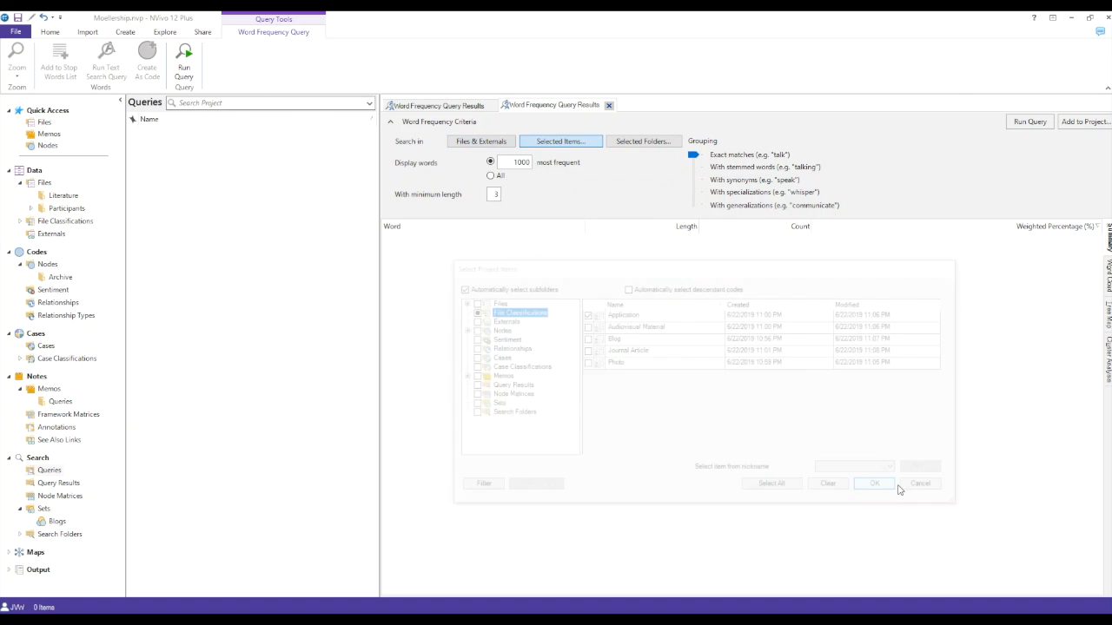
left_click(1030, 122)
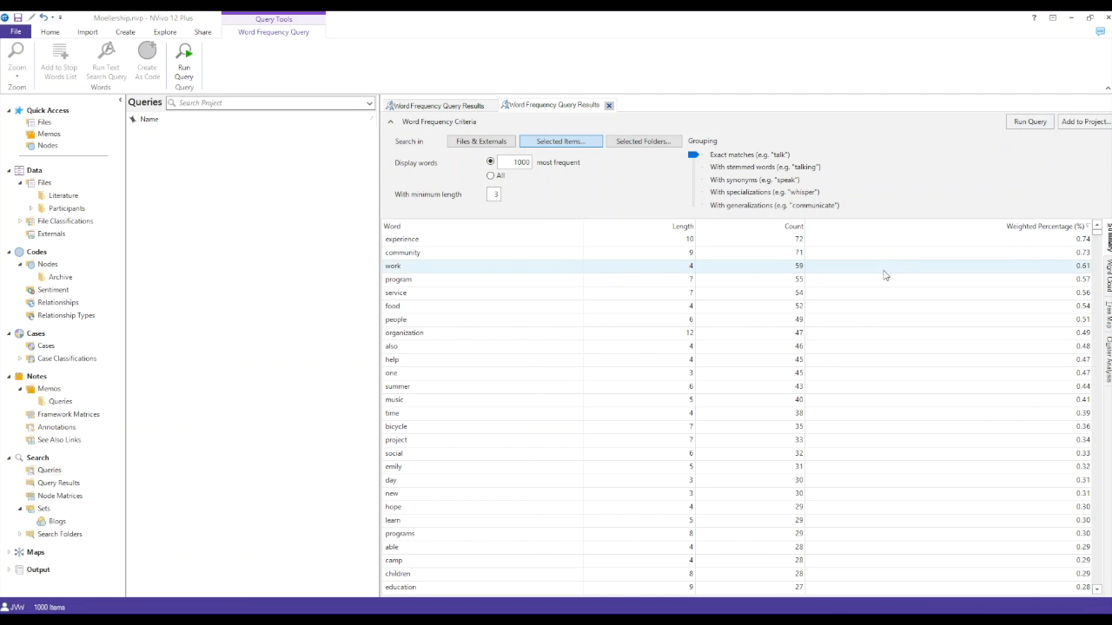
Step: Compare the first query's word cloud with the word cloud of the Application query
left_click(1108, 281)
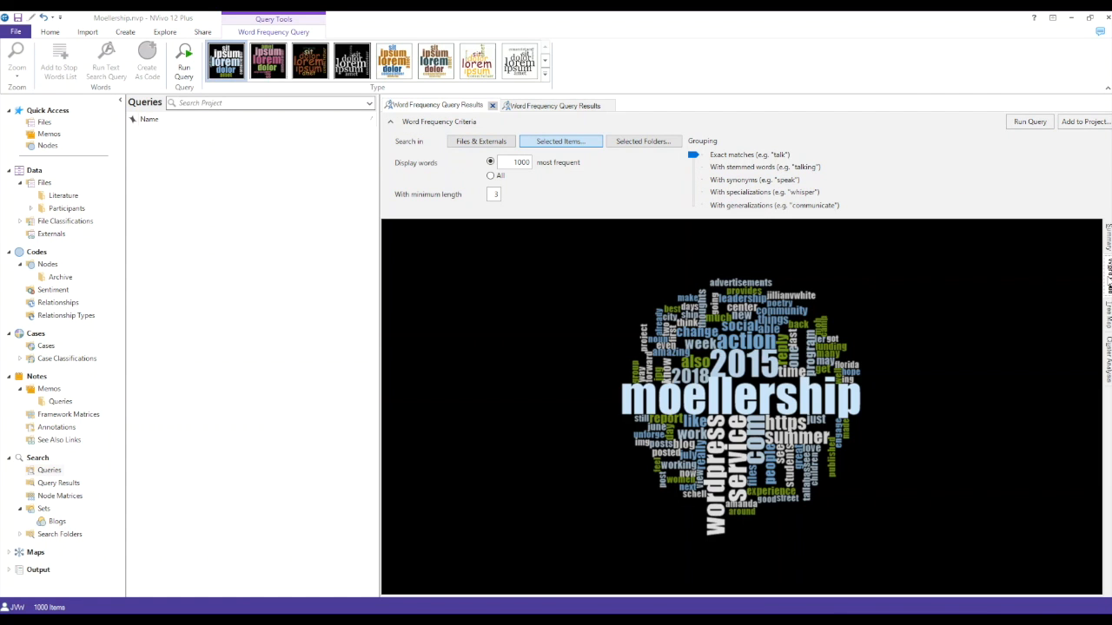
left_click(567, 105)
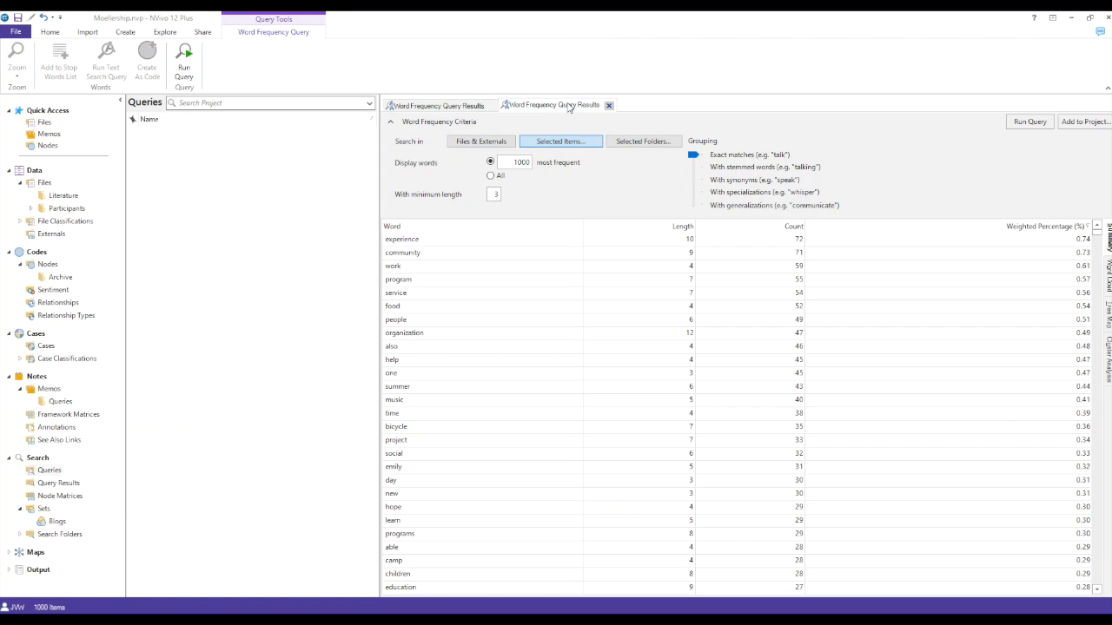
left_click(1108, 276)
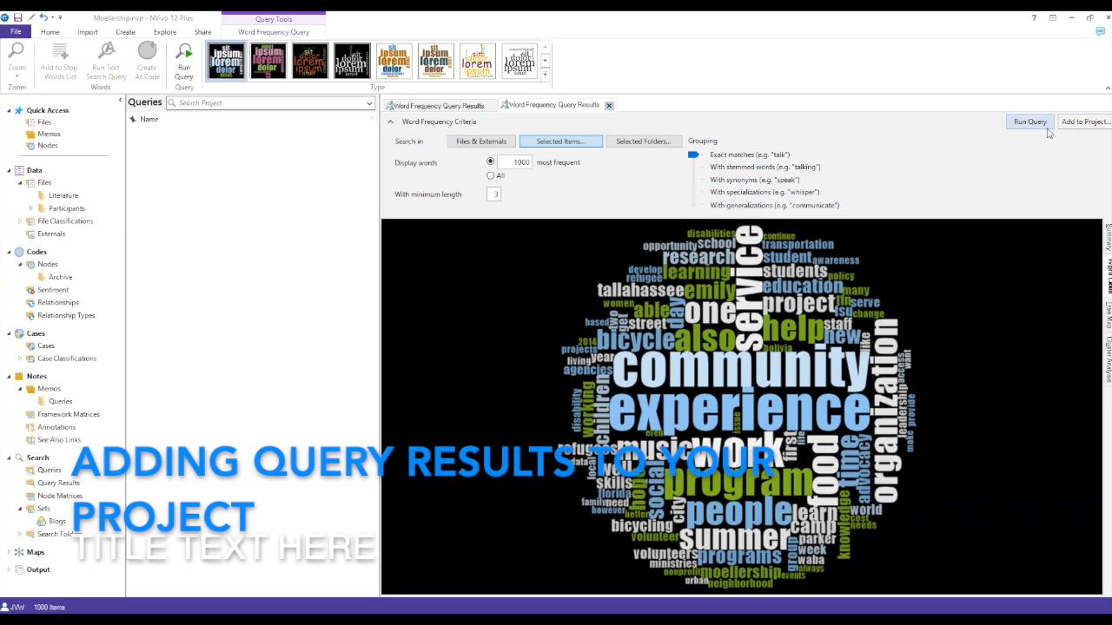
Step: Add the Application word frequency query to the project under the name Word Frequency_Application
left_click(1075, 125)
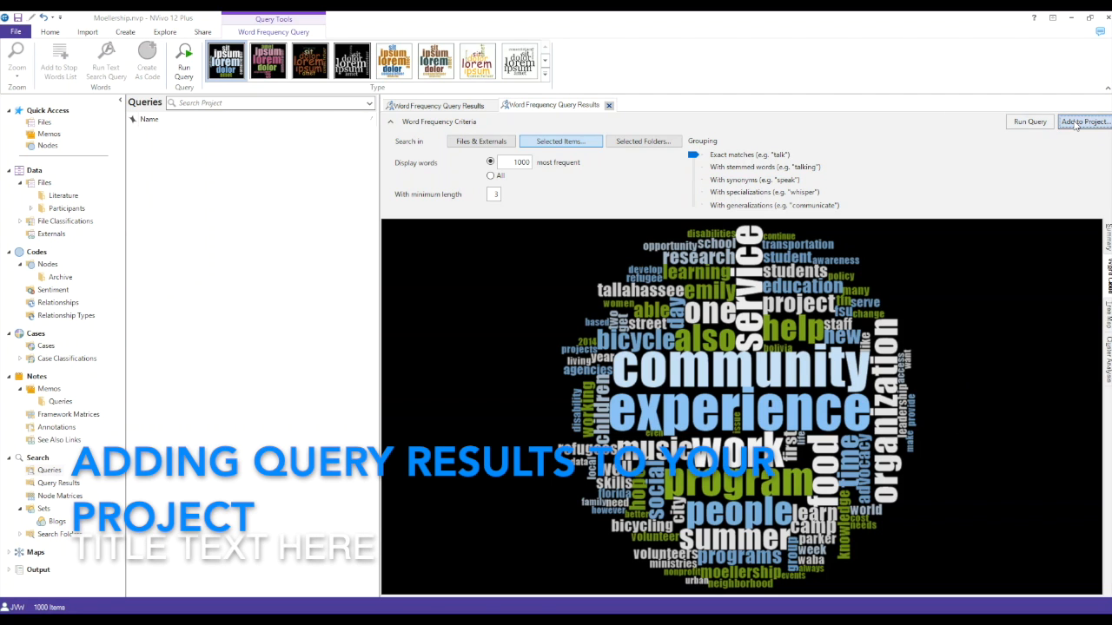
type("Word Frequency")
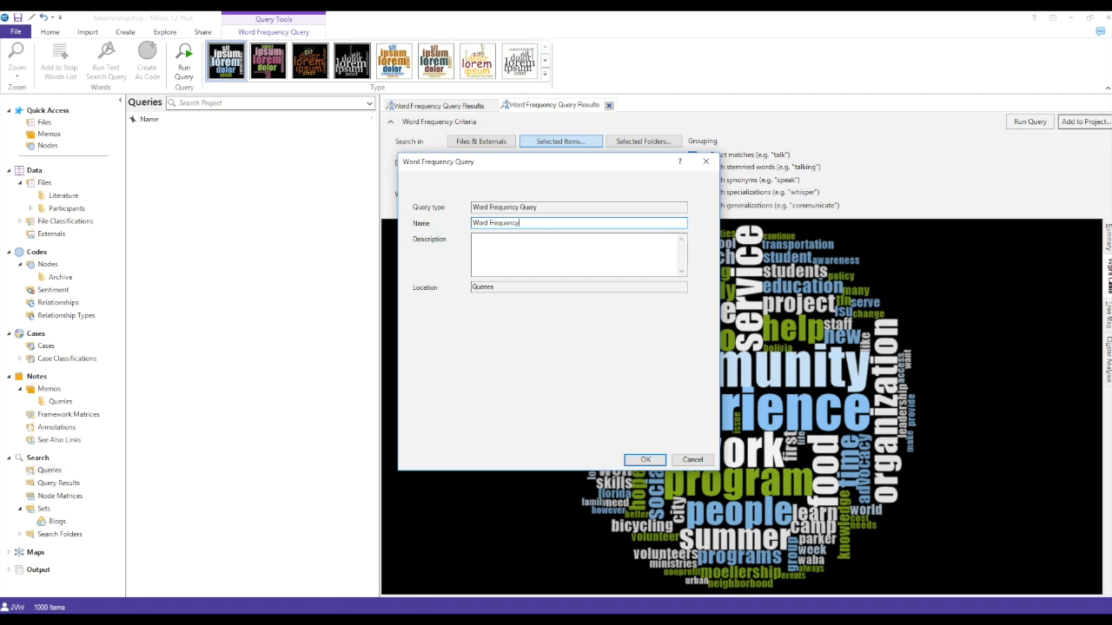
type("_Application")
key("Return")
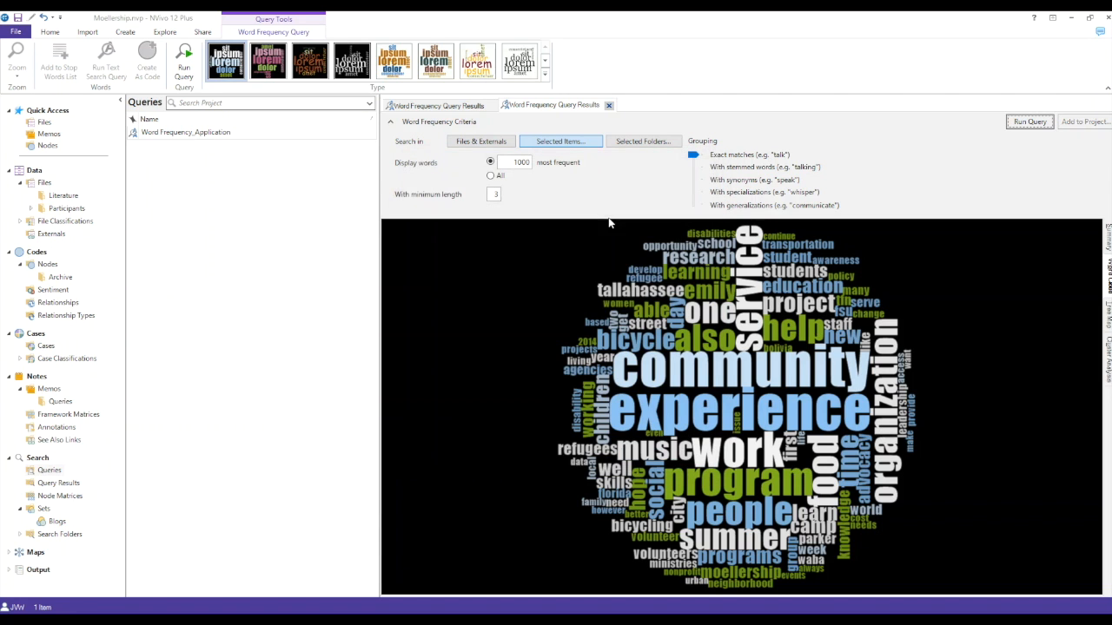
Step: Create a memo named Word Frequency_Applications in the Queries folder under Memos
left_click(61, 402)
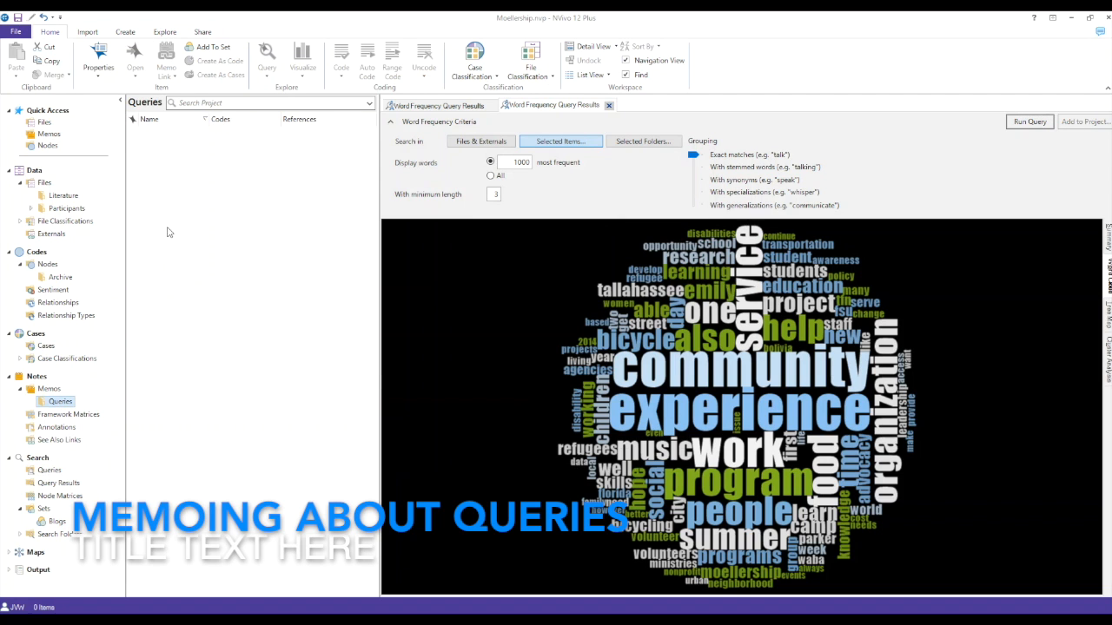
right_click(172, 197)
left_click(165, 198)
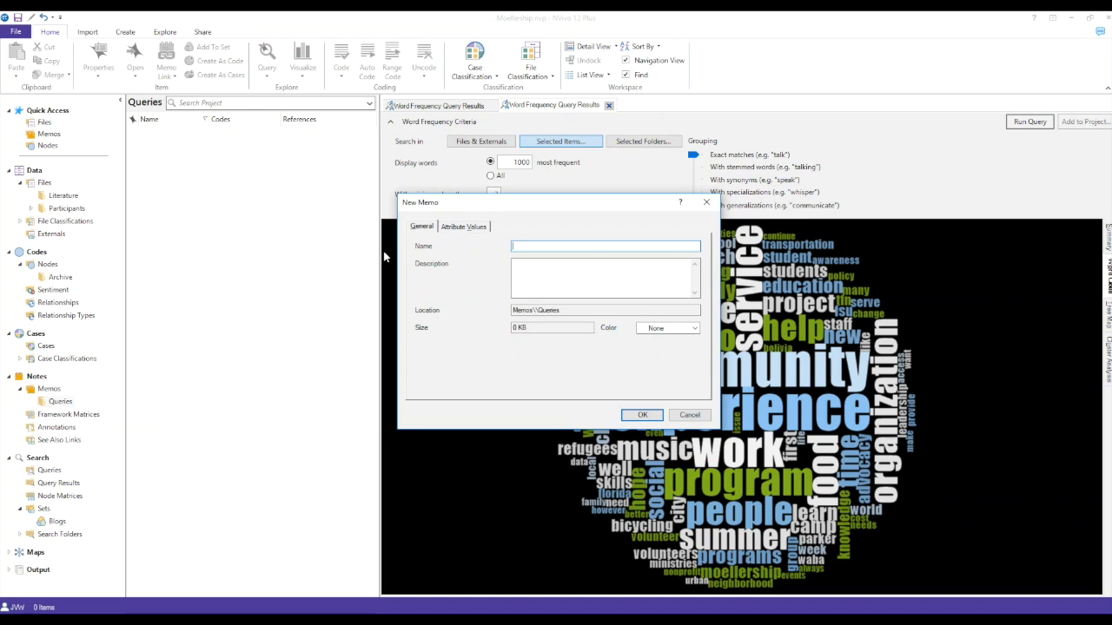
type("WOrd Frequency_Applications")
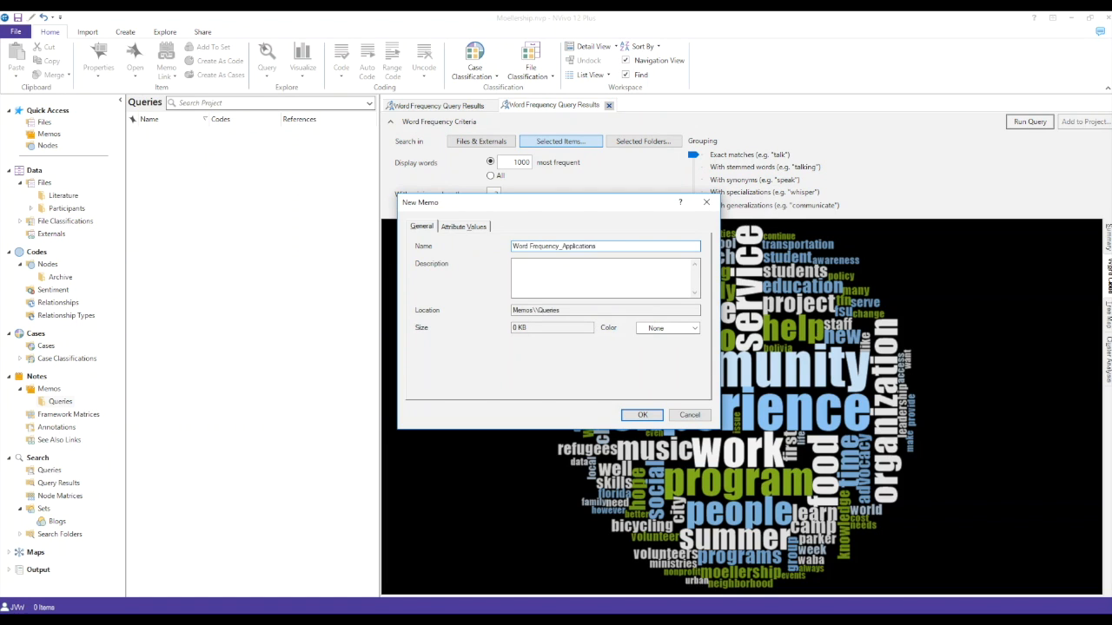
left_click(643, 414)
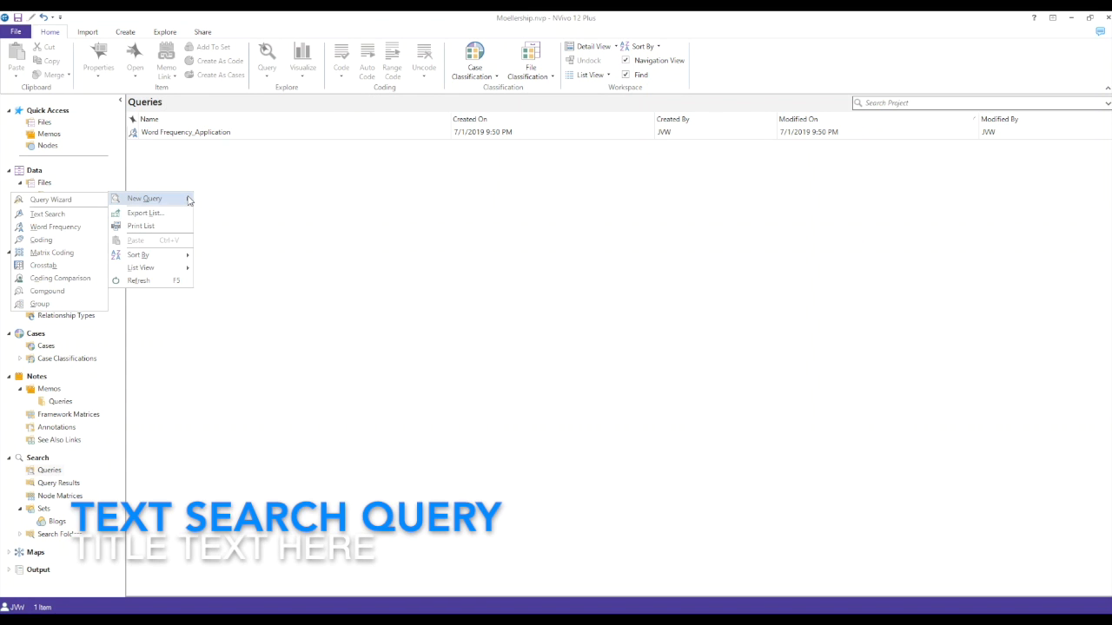
Step: Create a text search query limited to the Blog file classification
left_click(85, 216)
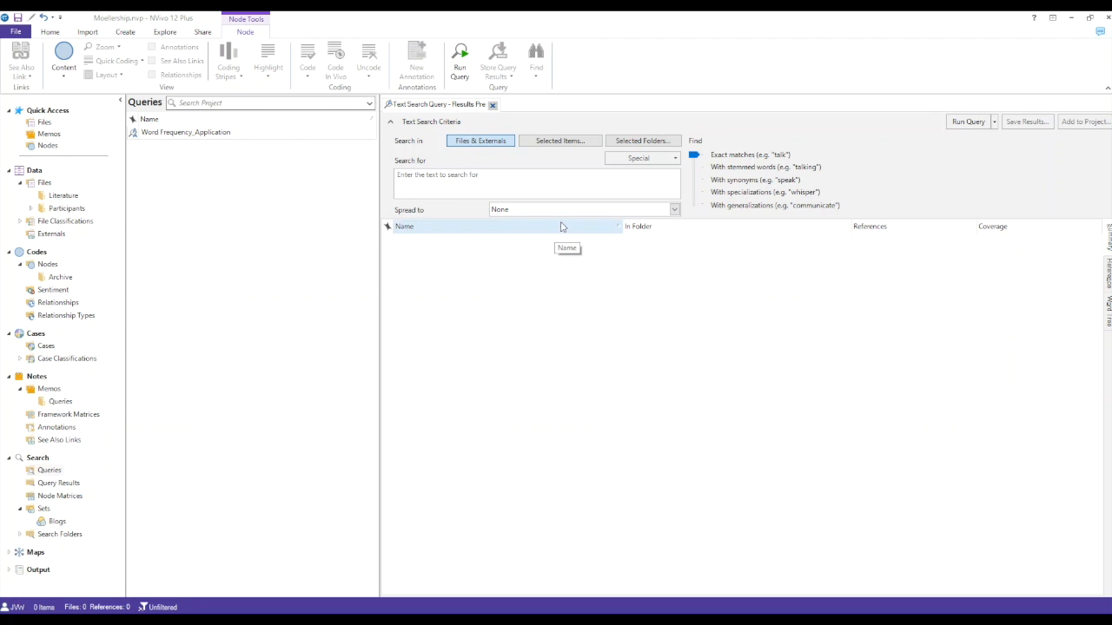
left_click(538, 143)
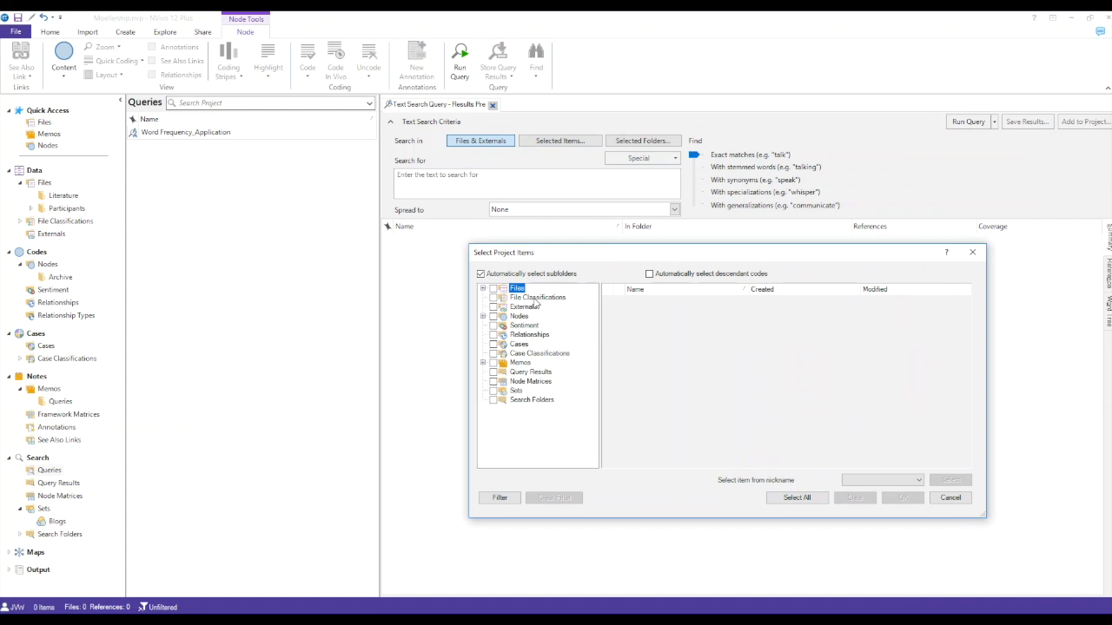
left_click(535, 298)
left_click(607, 324)
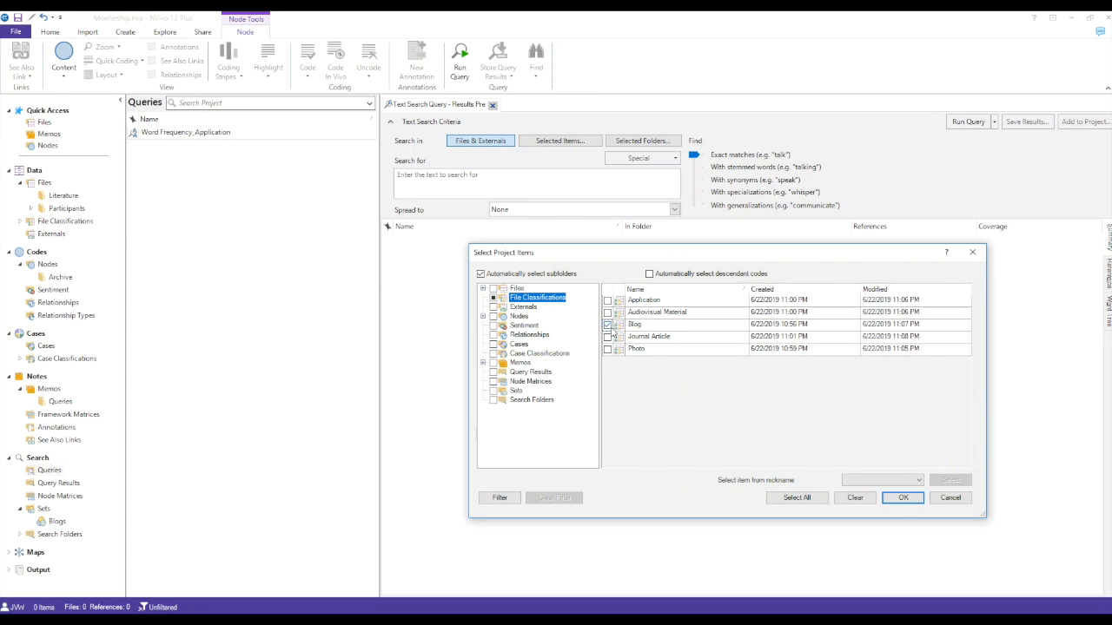
left_click(919, 502)
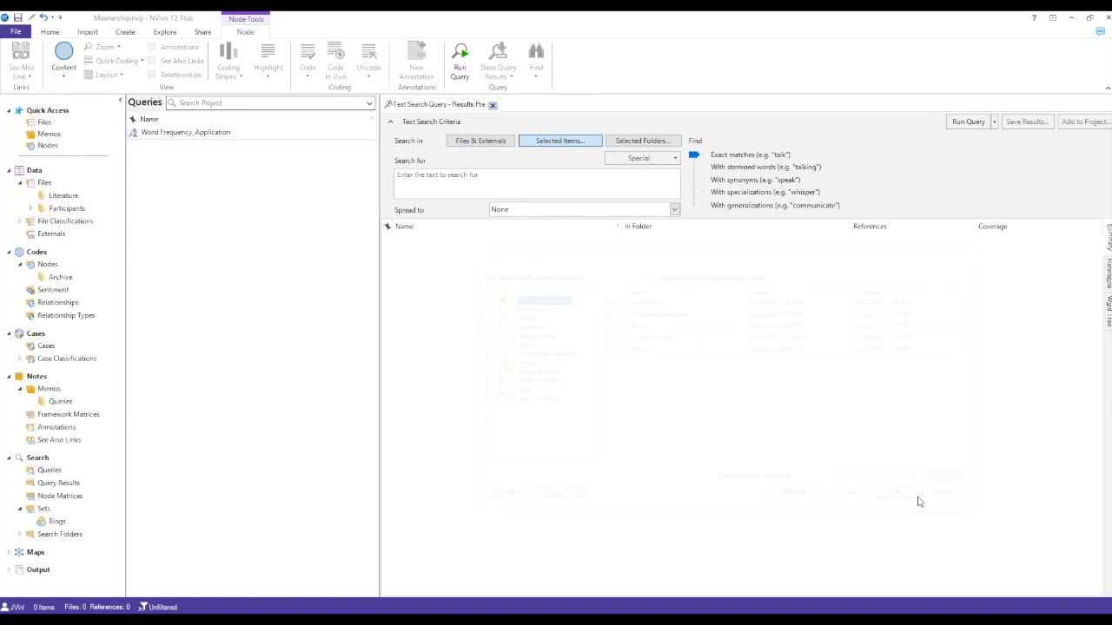
Step: Run the text search for "journey" and sort the matching files by folder
left_click(571, 186)
type("journey")
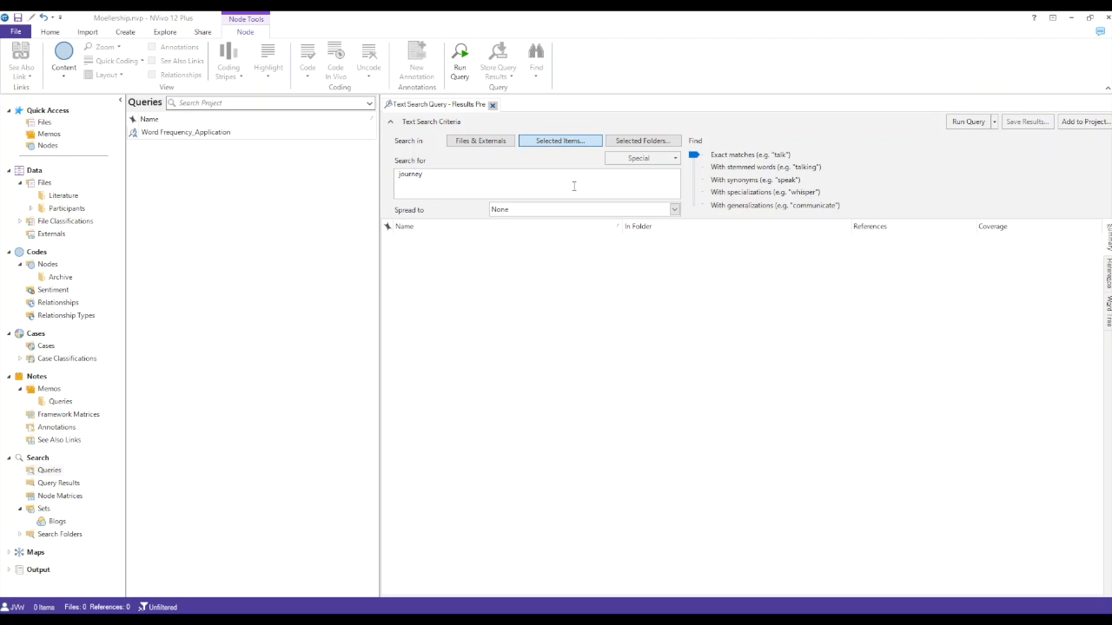
left_click(971, 122)
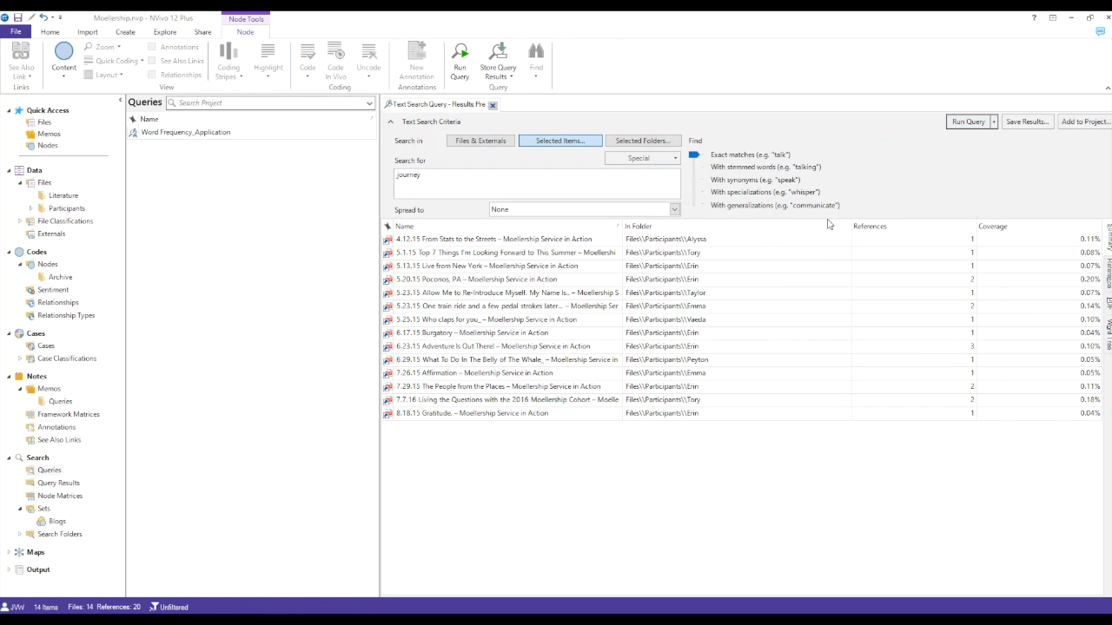
left_click(569, 227)
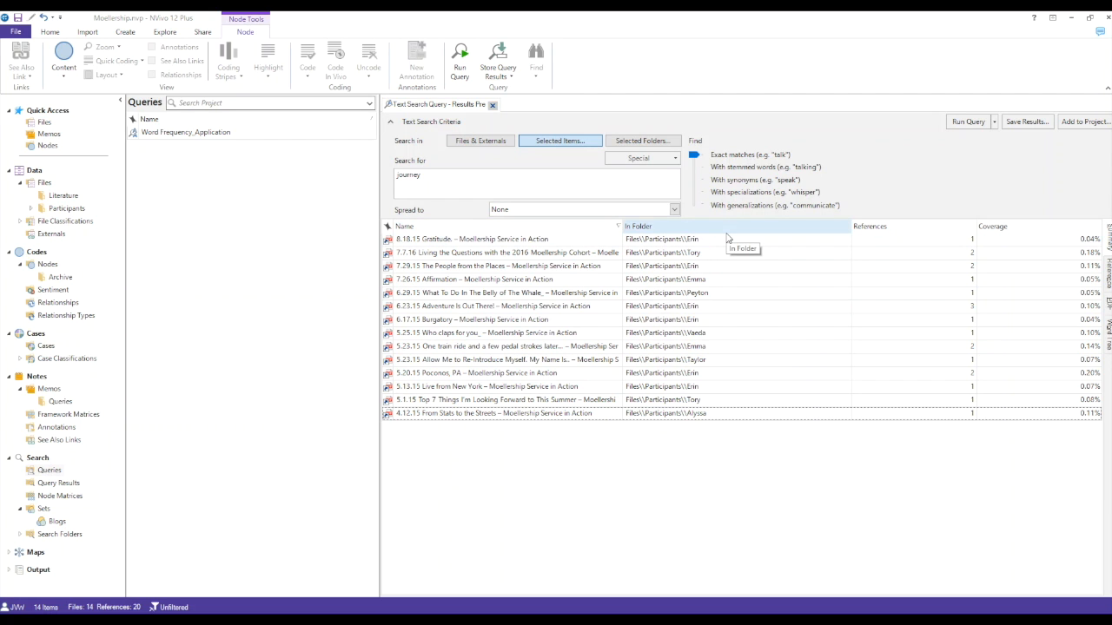
left_click(728, 227)
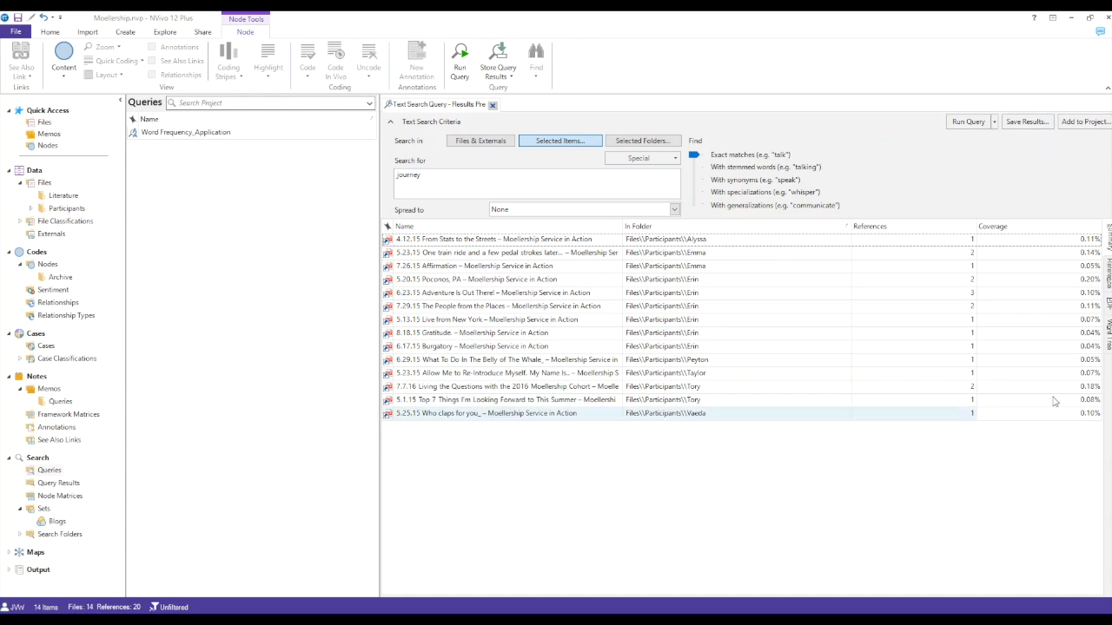
Step: Review the text references found for "journey" across the blog files
left_click(1108, 285)
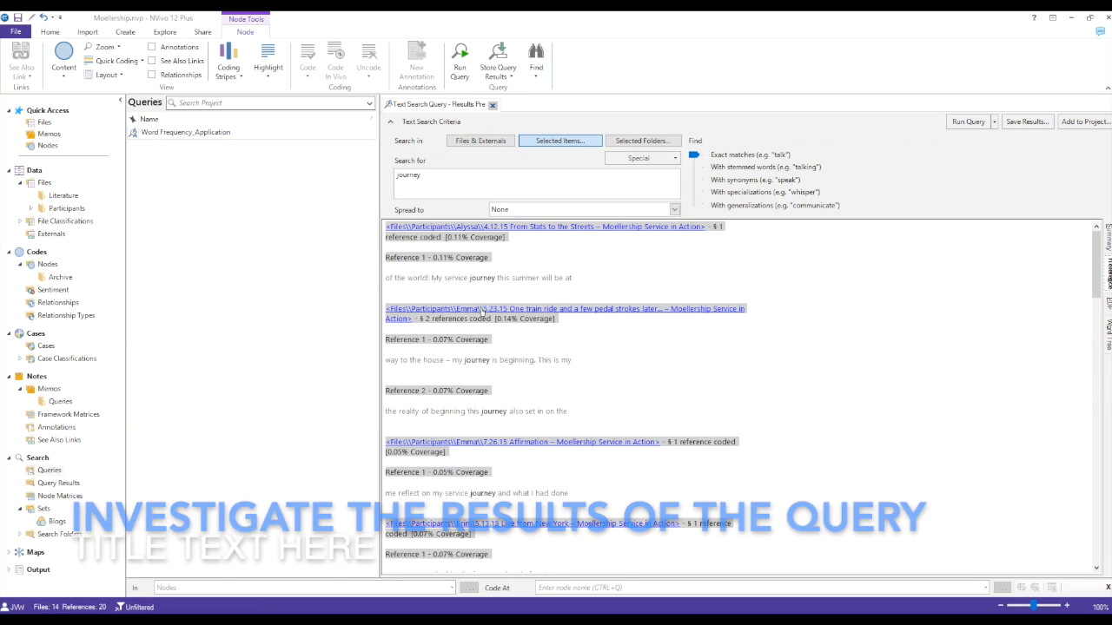
scroll(576, 394, "down", 10)
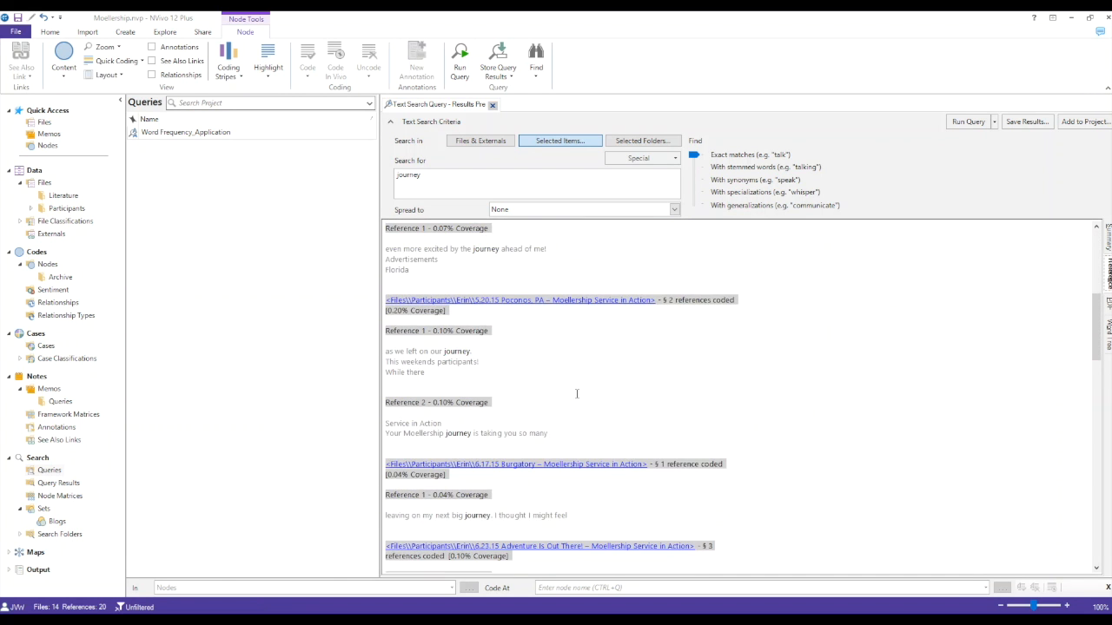
scroll(576, 394, "down", 2)
scroll(575, 394, "down", 1)
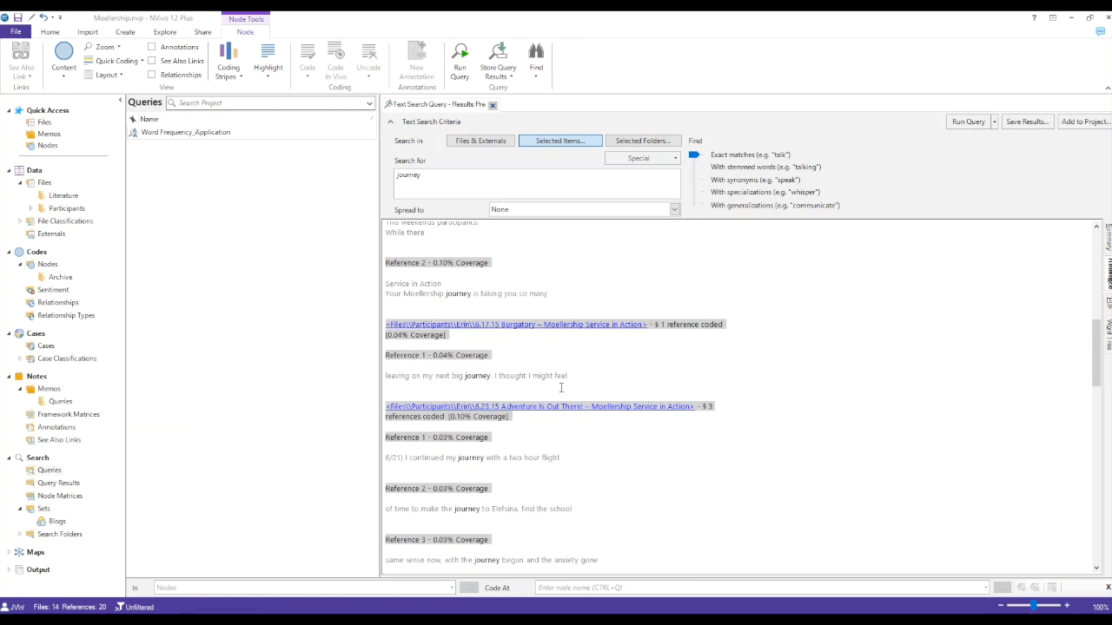
scroll(502, 471, "down", 2)
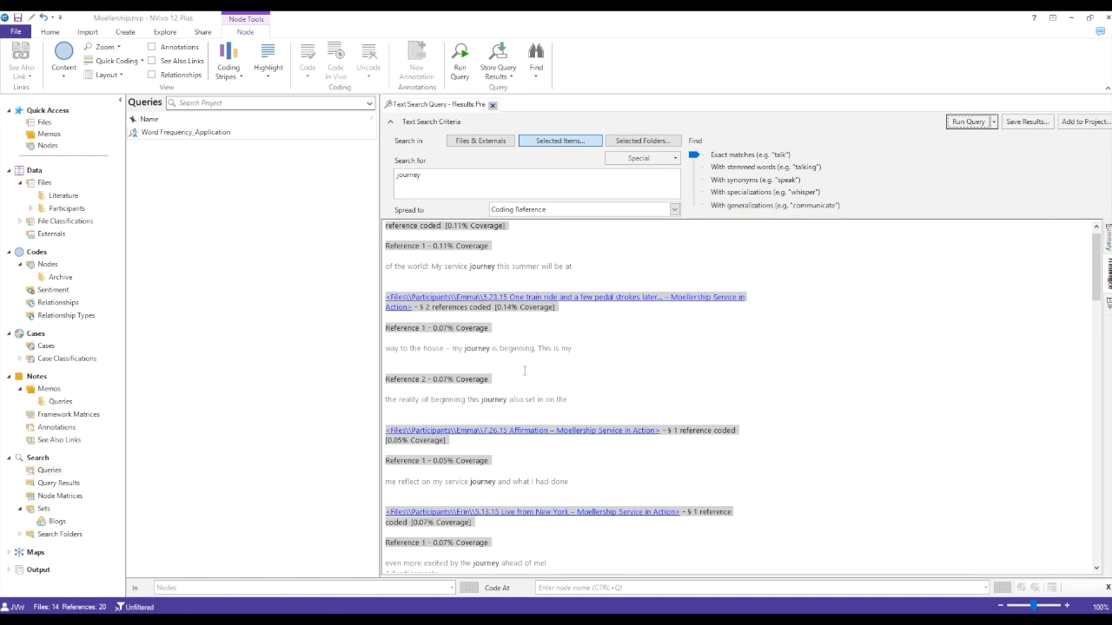
Step: Spread the text search results to Narrow Context, rerun the query and review the expanded references
left_click(560, 213)
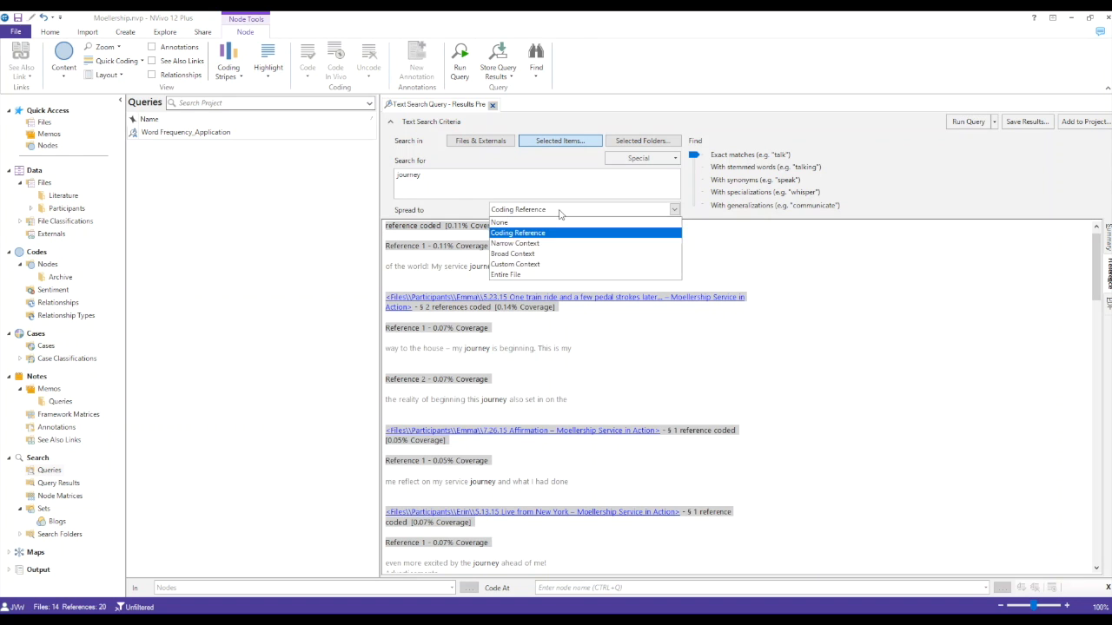
left_click(553, 247)
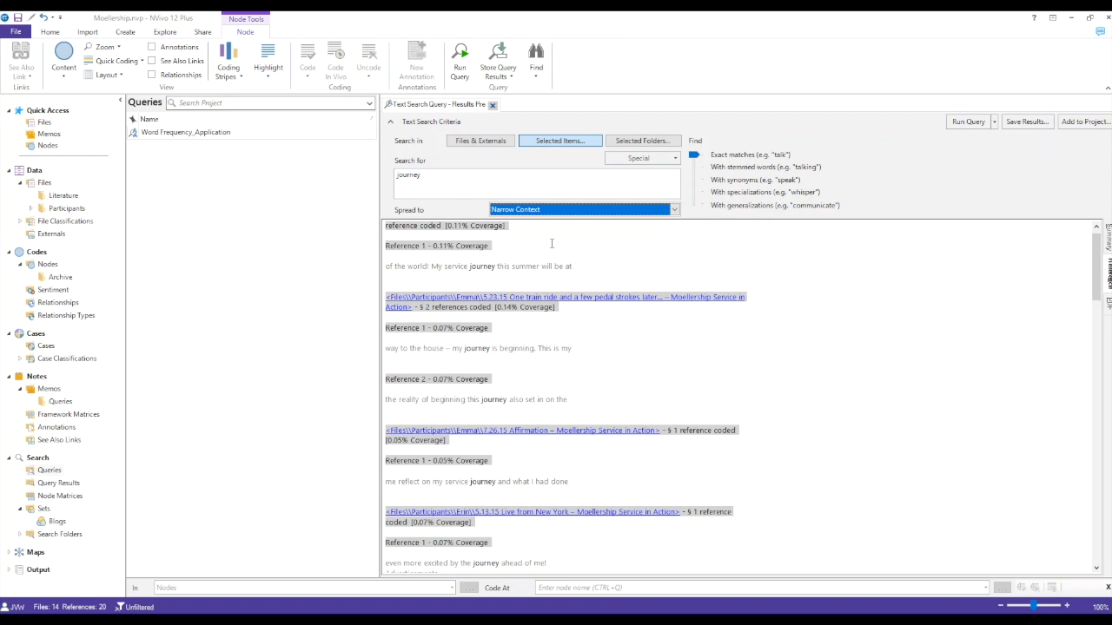
left_click(966, 122)
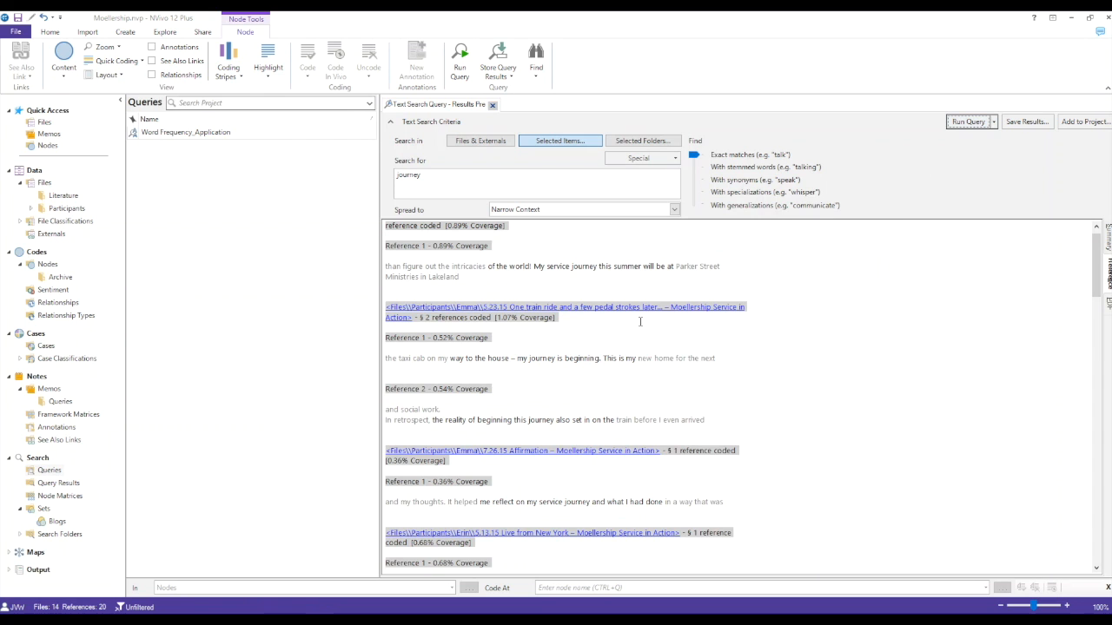
scroll(766, 401, "down", 5)
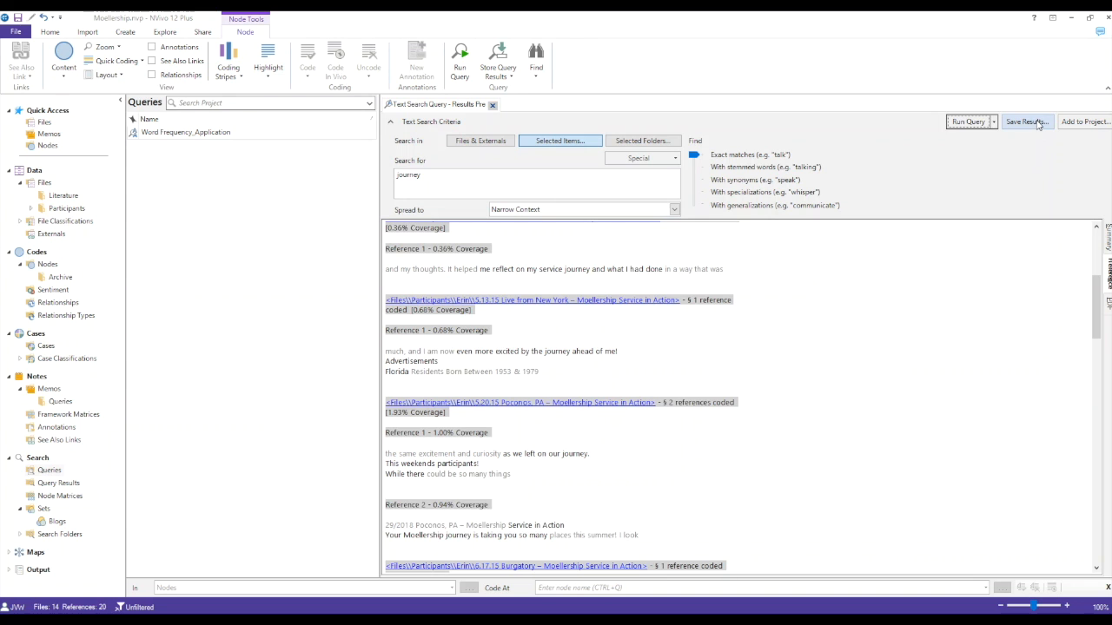
Step: Save the text search results as a new code named Journey, located in the Nodes folder
left_click(1038, 124)
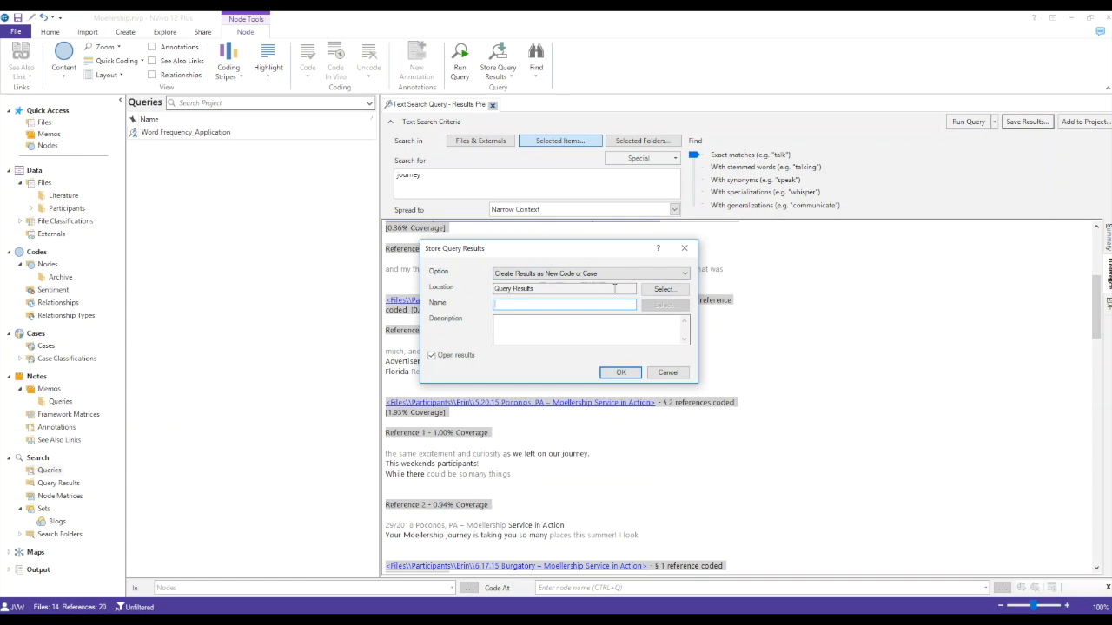
left_click(677, 297)
left_click(491, 218)
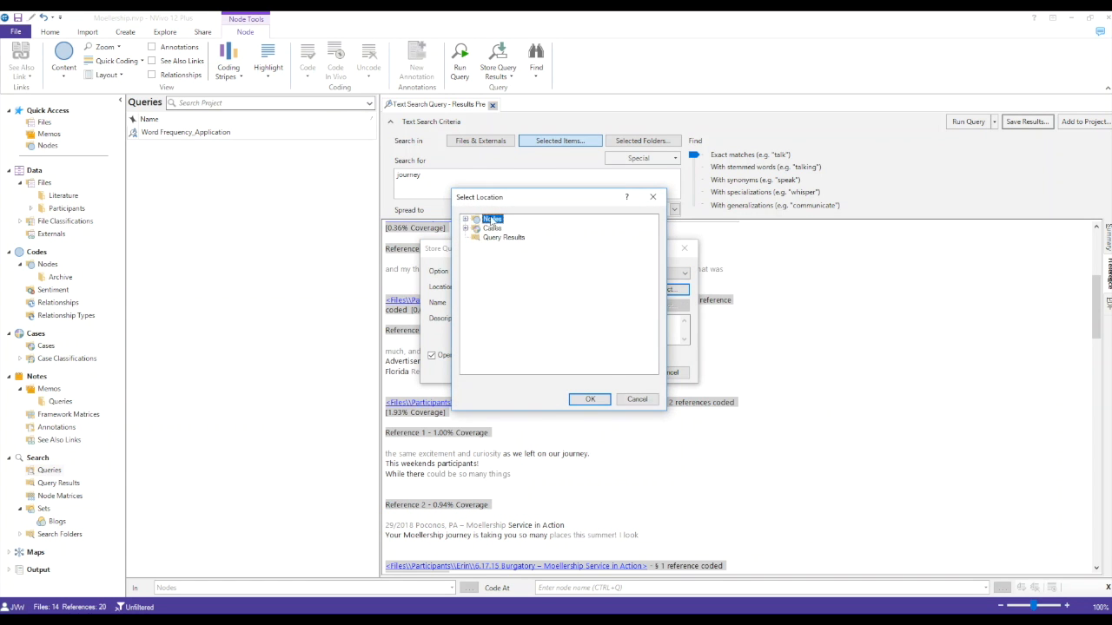
left_click(594, 400)
left_click(560, 302)
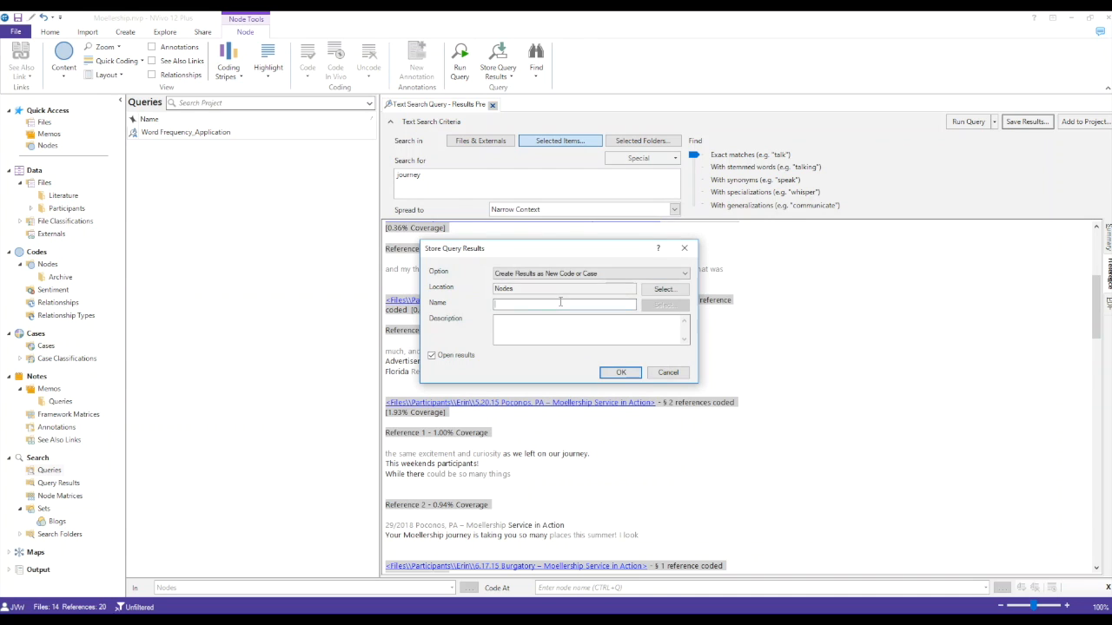
type("Journ")
Step: Add the description "Describes when a participant embarks on a journey for their service" and store the query results
left_click(568, 323)
type("Describes when a")
type(" participant ema")
type("rks on a jorune")
key("BackSpace")
key("BackSpace")
key("BackSpace")
key("BackSpace")
type("u")
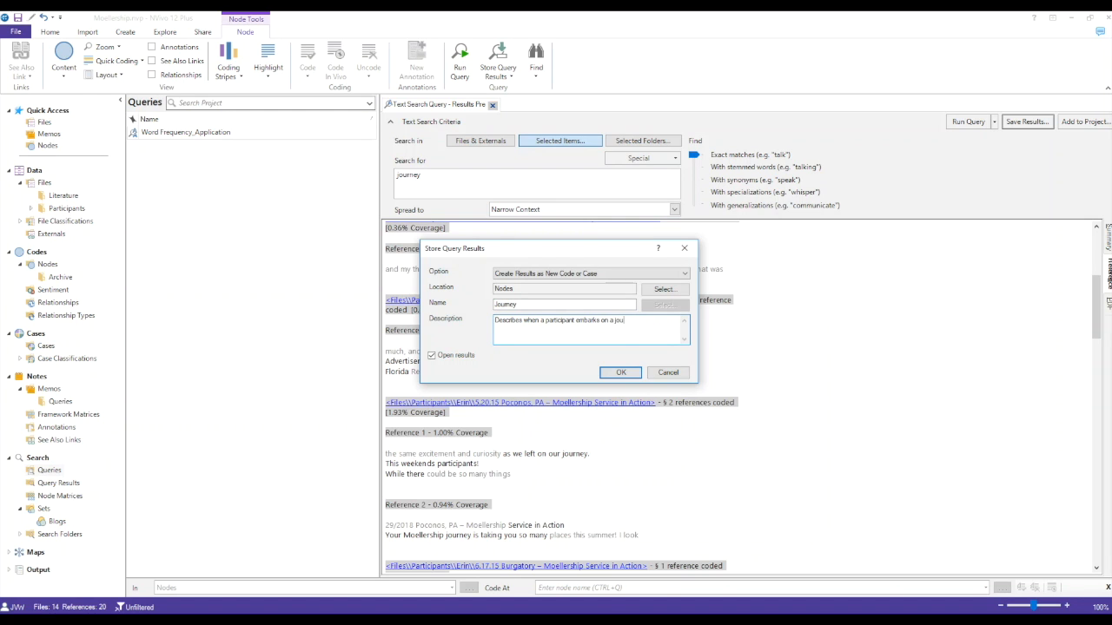
type("rney for their service")
key("Return")
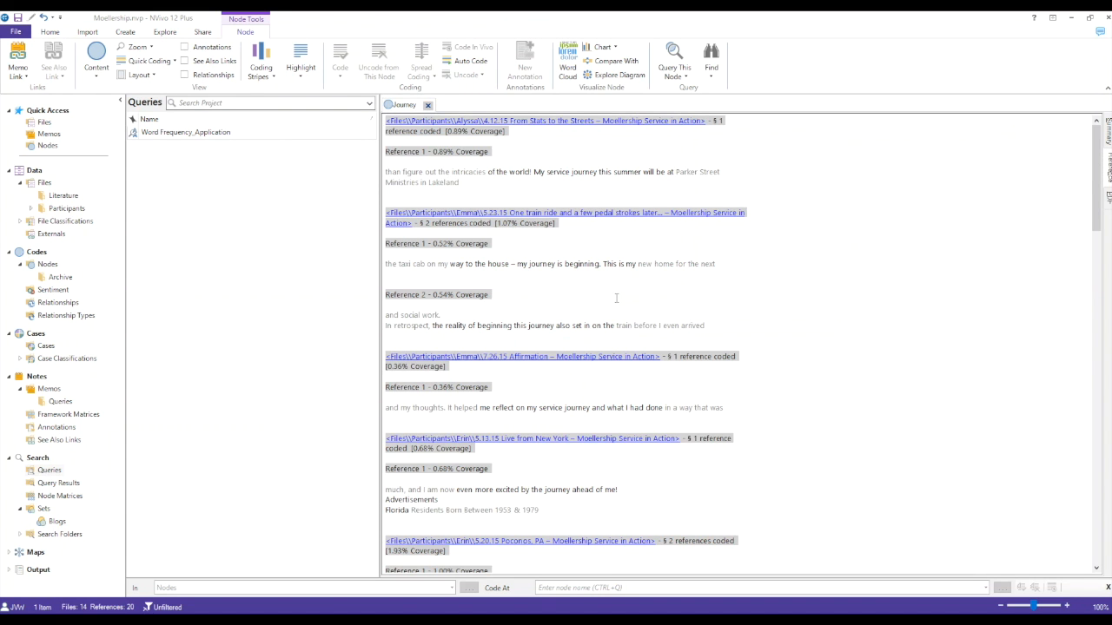
Step: Review the references in the Journey node and open the source file 7.26.15 Affirmation
scroll(616, 298, "down", 5)
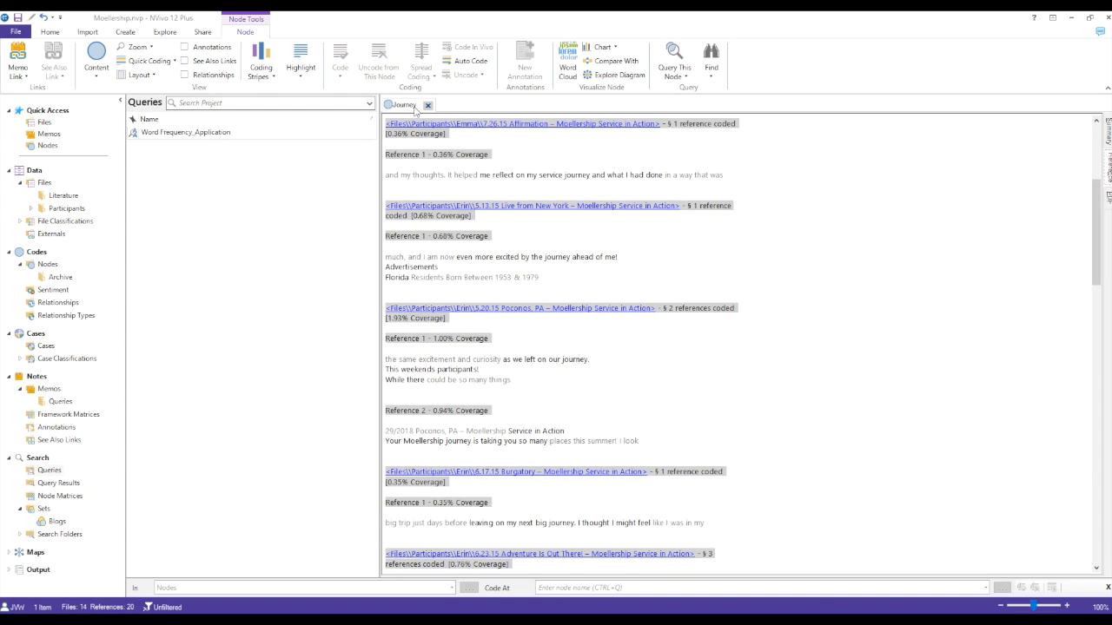
scroll(751, 259, "down", 4)
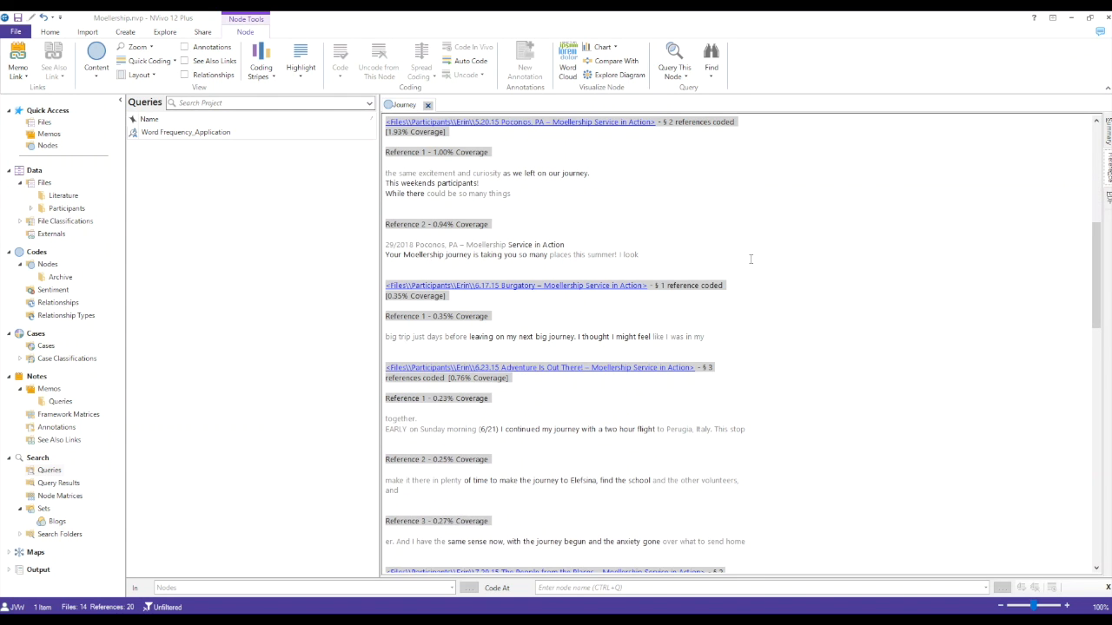
scroll(752, 259, "up", 3)
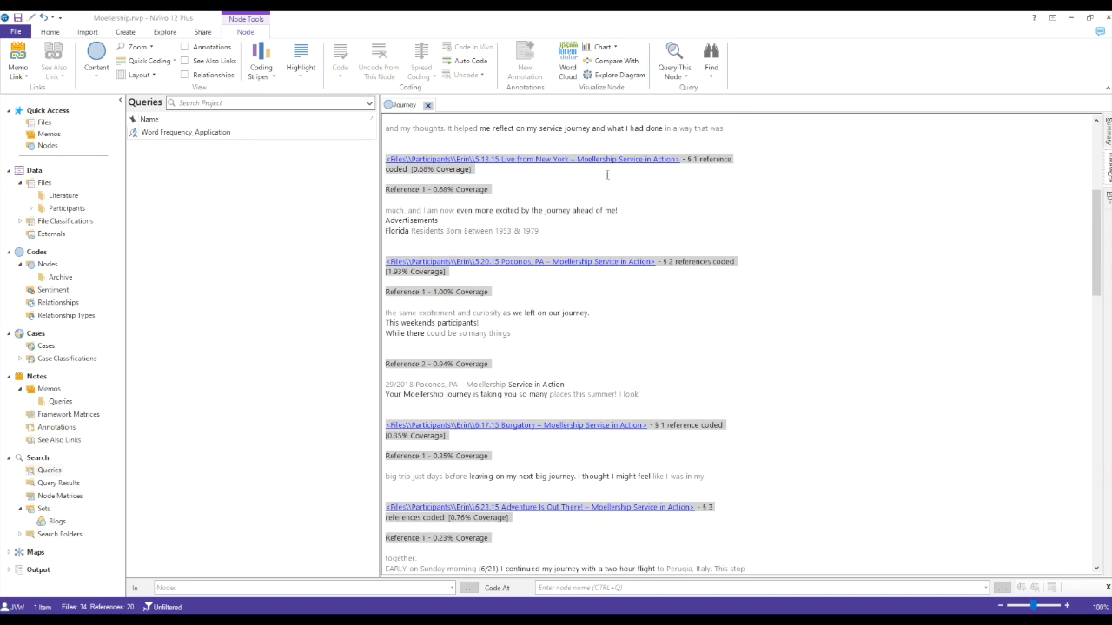
scroll(612, 180, "up", 1)
left_click(598, 123)
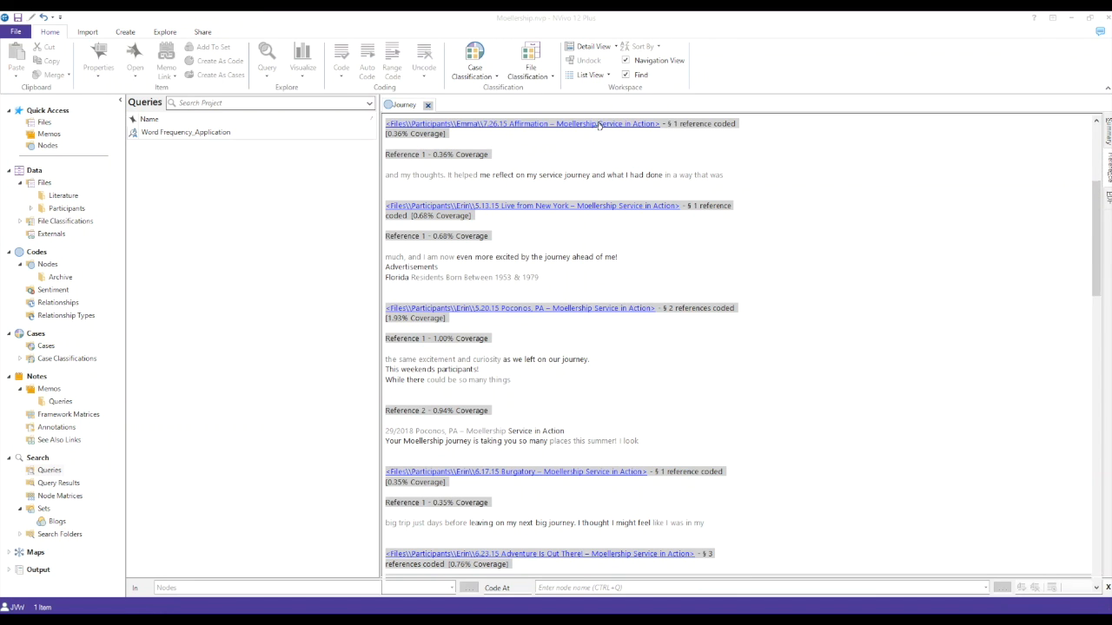
Step: Code the full sentence from "It helped me reflect on my service journey" to "these blog posts" at the Journey node
left_click_drag(483, 350, 633, 372)
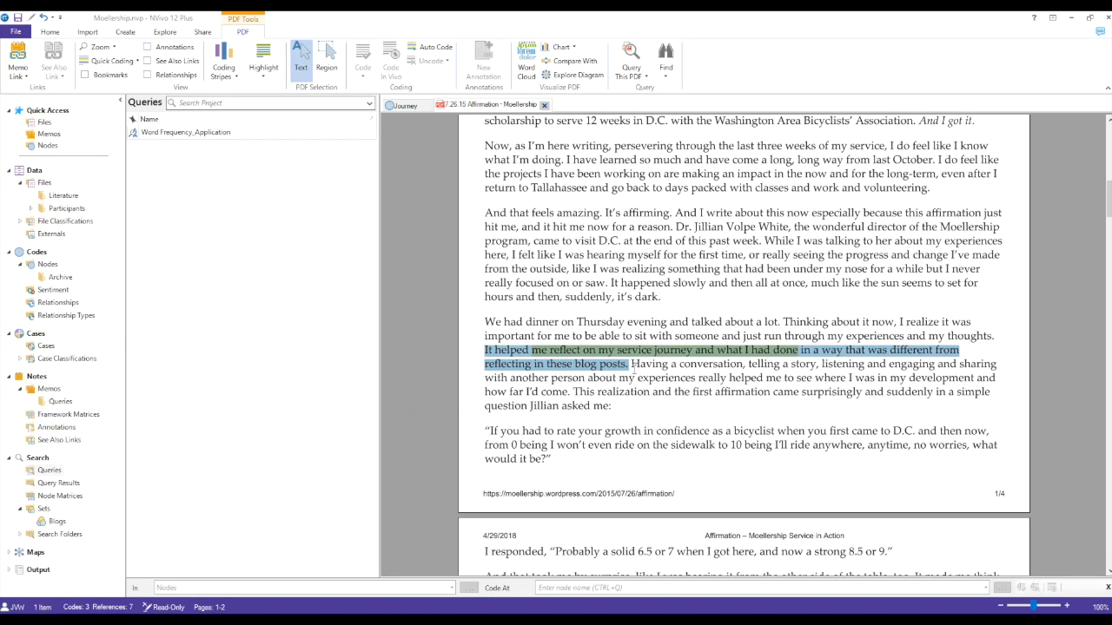
right_click(547, 351)
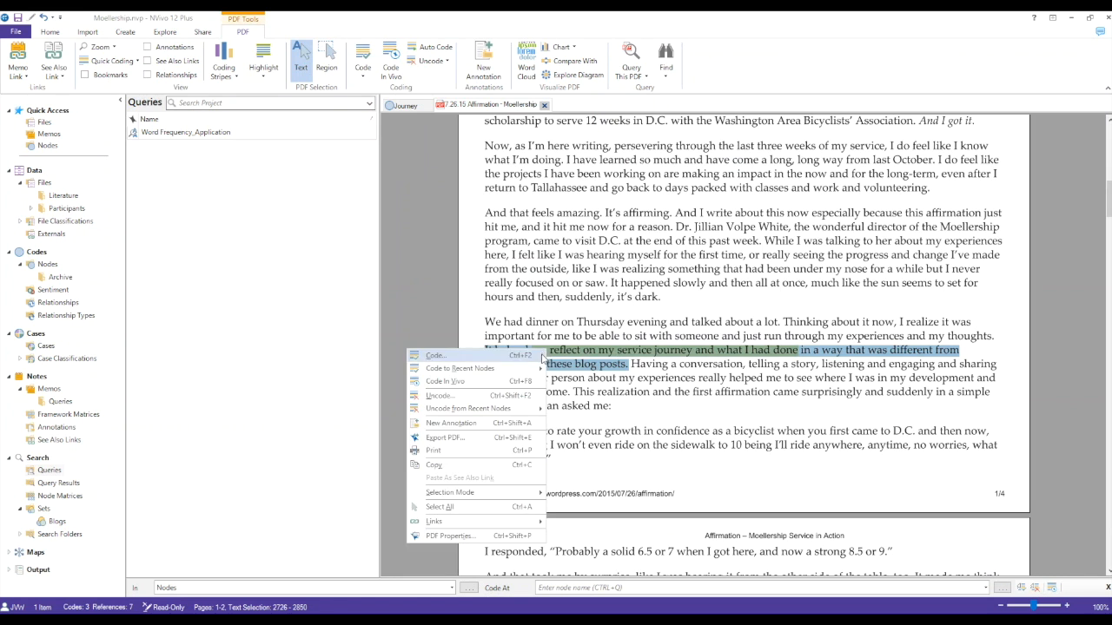
left_click(543, 356)
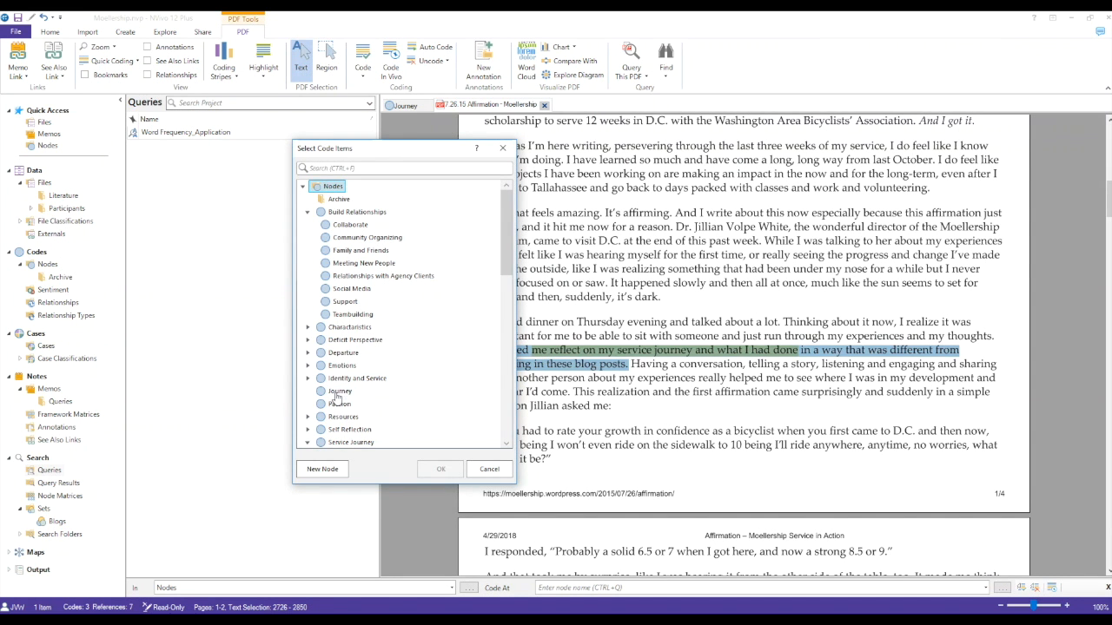
left_click(339, 392)
left_click(441, 469)
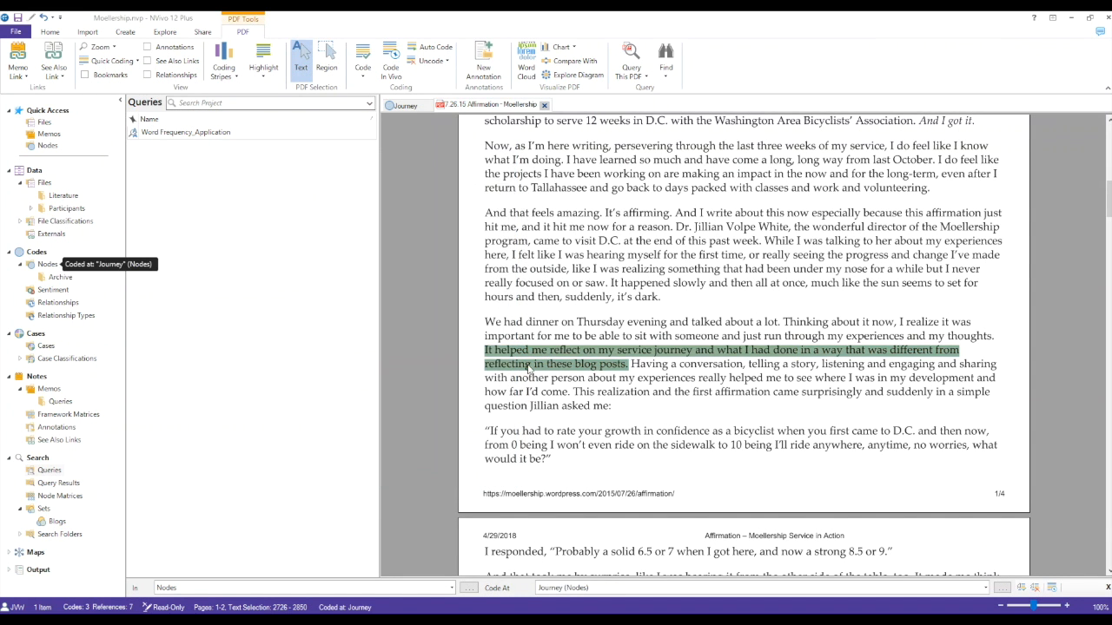
Step: Return to the Journey node and uncode the reference about making the journey to Elefsina from it
left_click(404, 105)
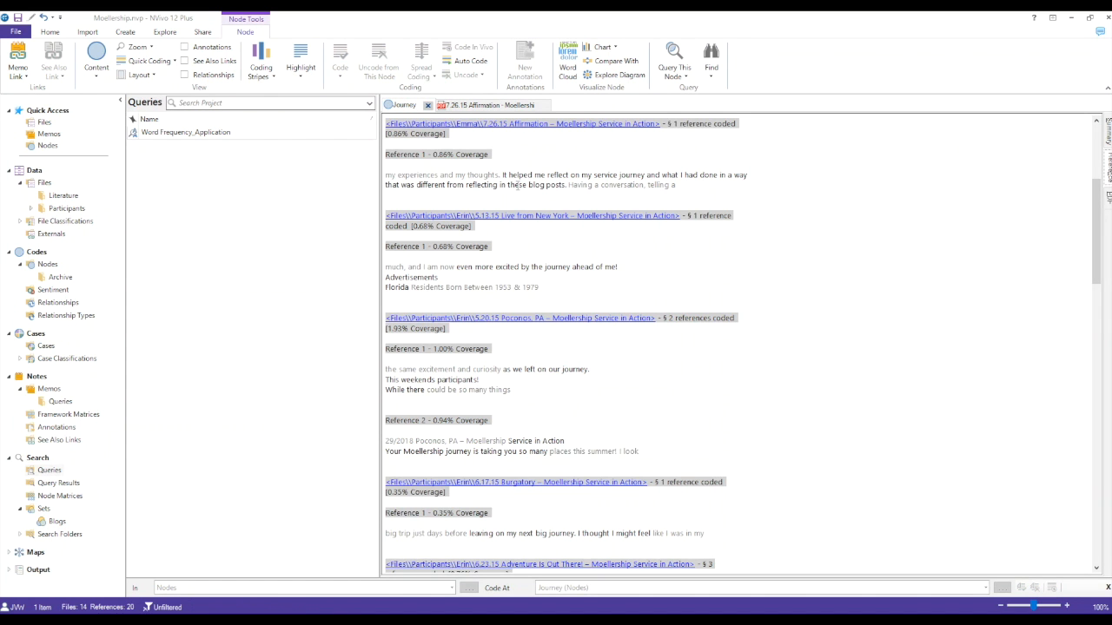
scroll(539, 184, "down", 3)
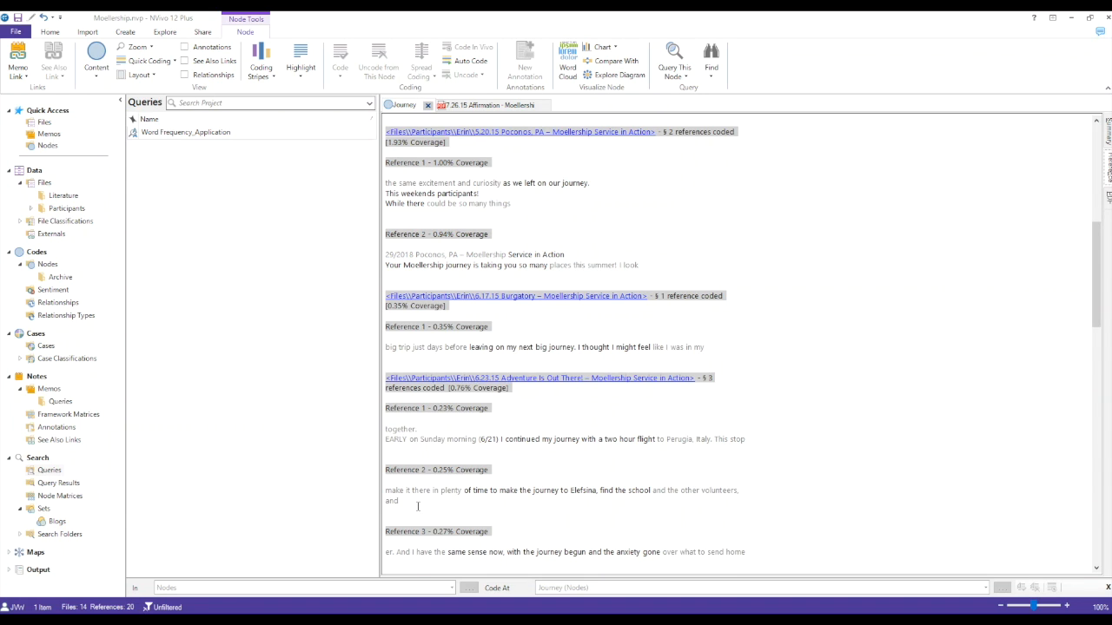
left_click_drag(415, 506, 387, 492)
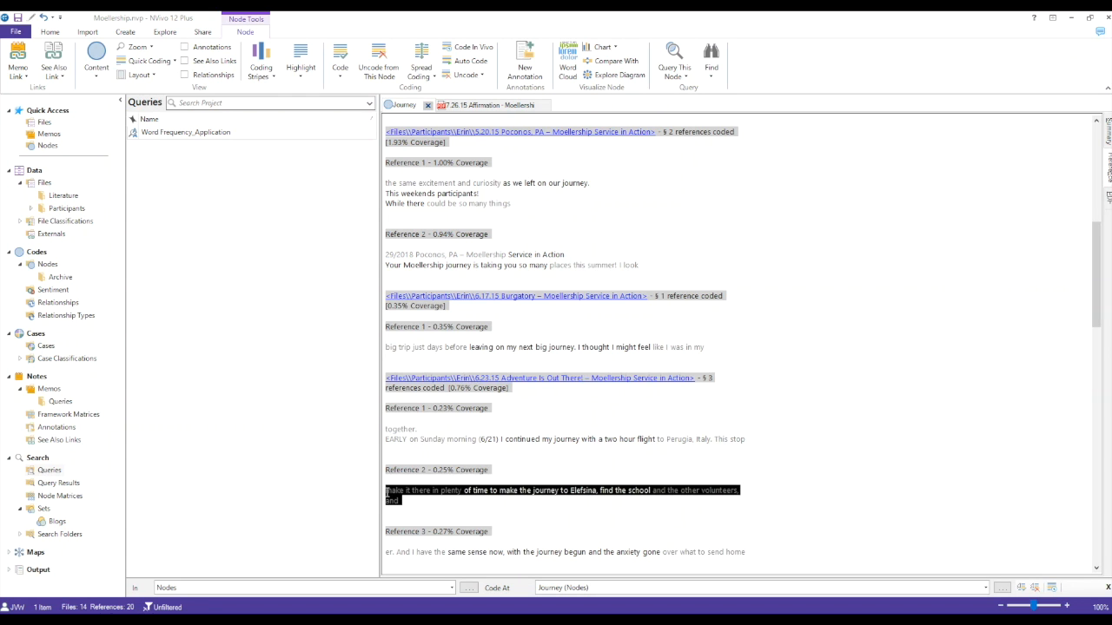
right_click(393, 491)
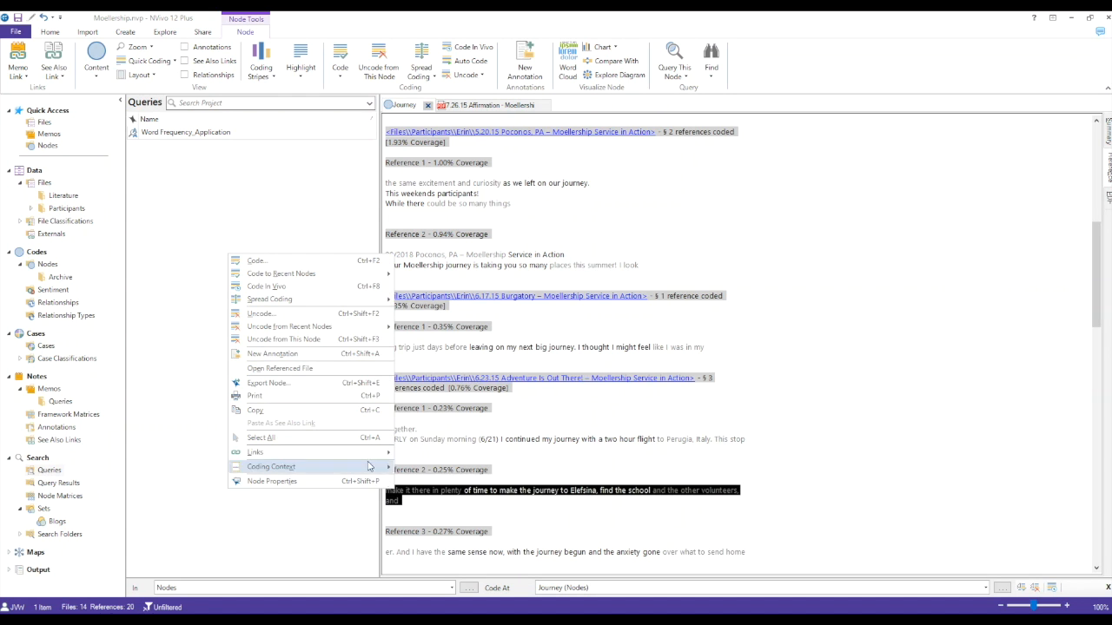
left_click(330, 339)
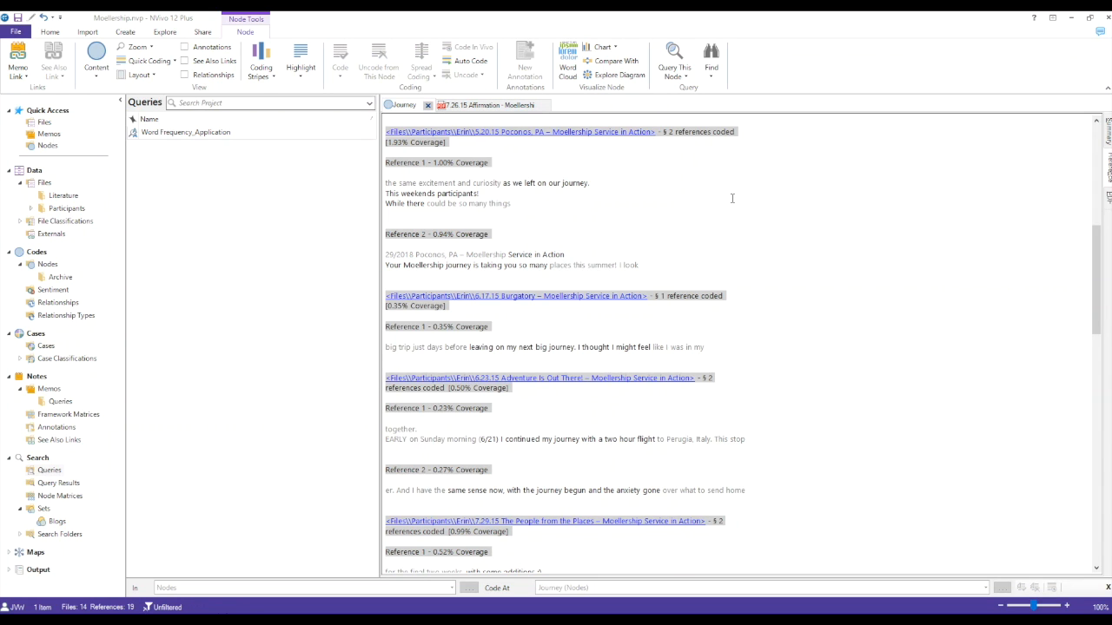
Step: Review the remaining references in the Journey node
scroll(797, 212, "down", 4)
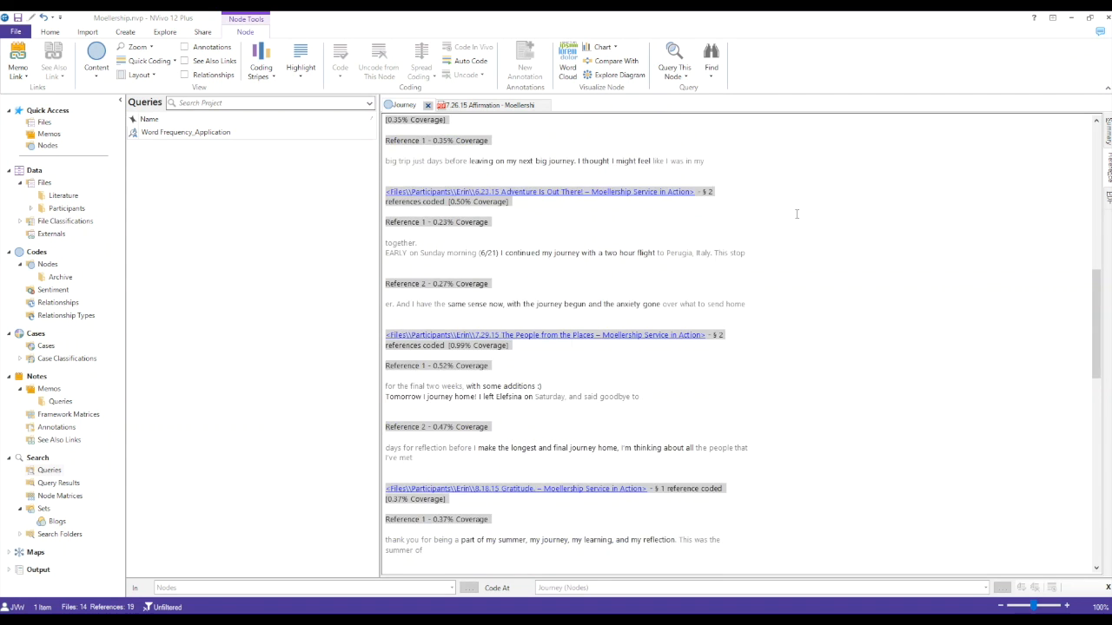
scroll(796, 214, "down", 1)
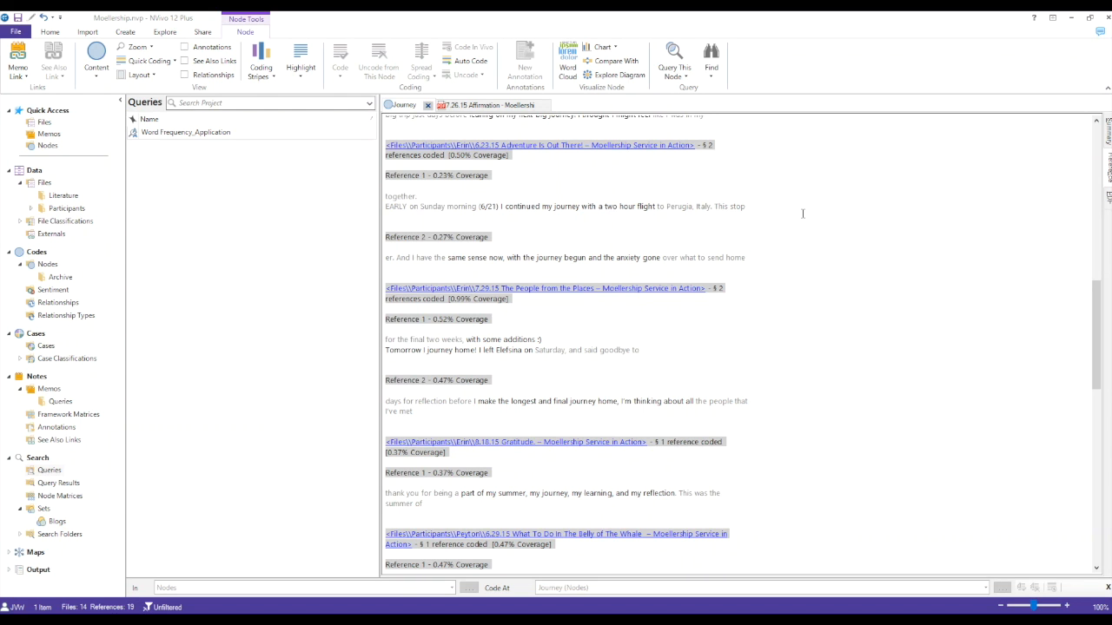
scroll(803, 214, "down", 5)
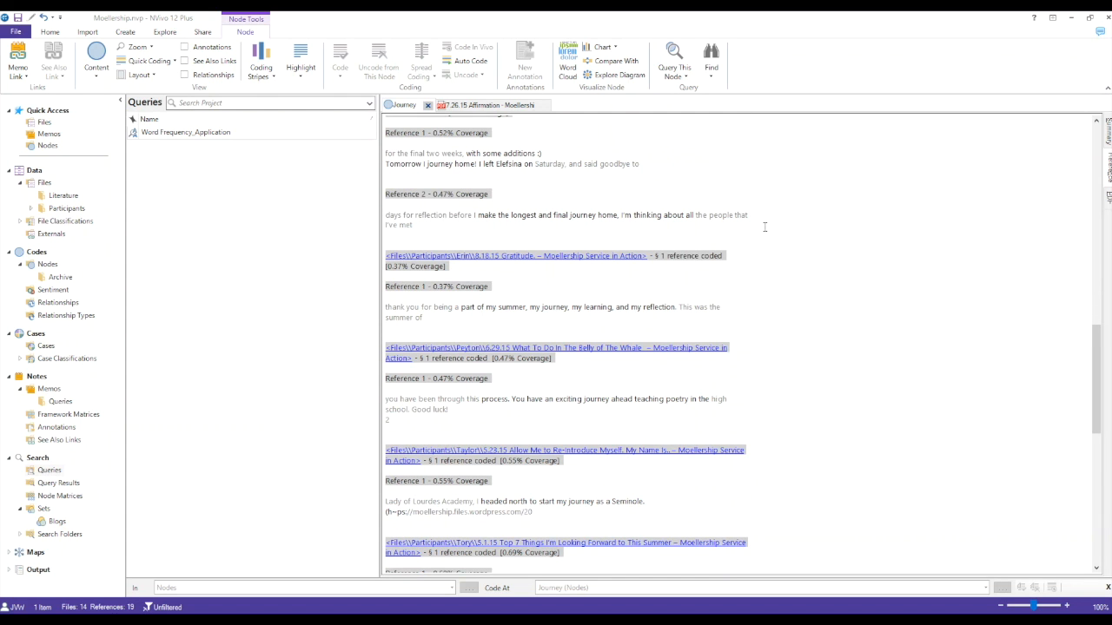
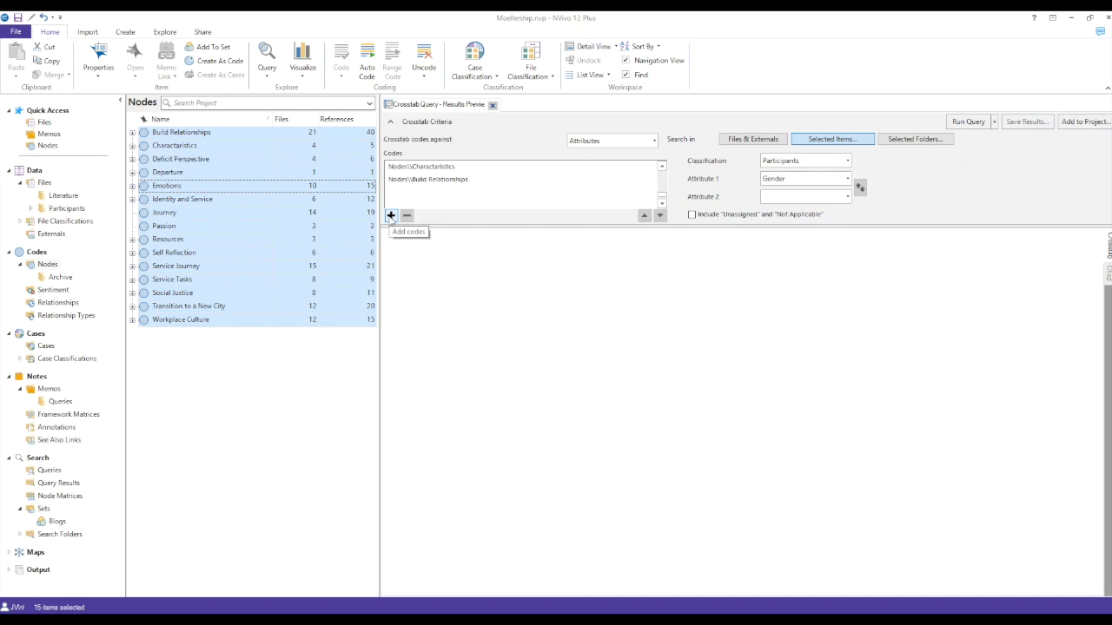
Step: Run the crosstab of the codes against the Participants attribute Year in School and shade the results with the Green - White gradient
left_click(784, 161)
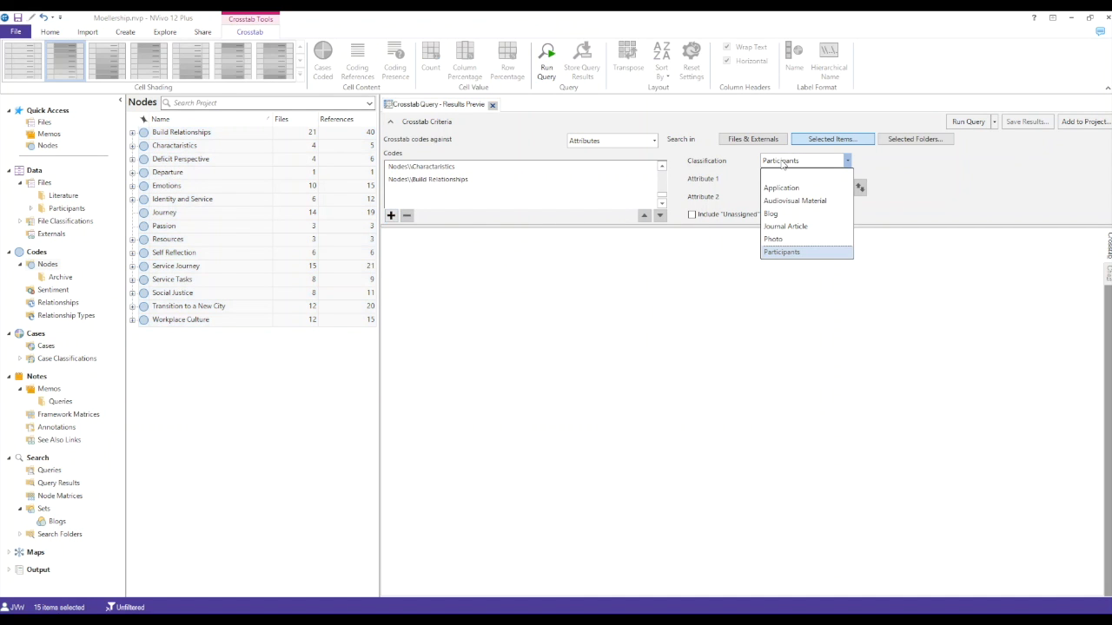
left_click(774, 252)
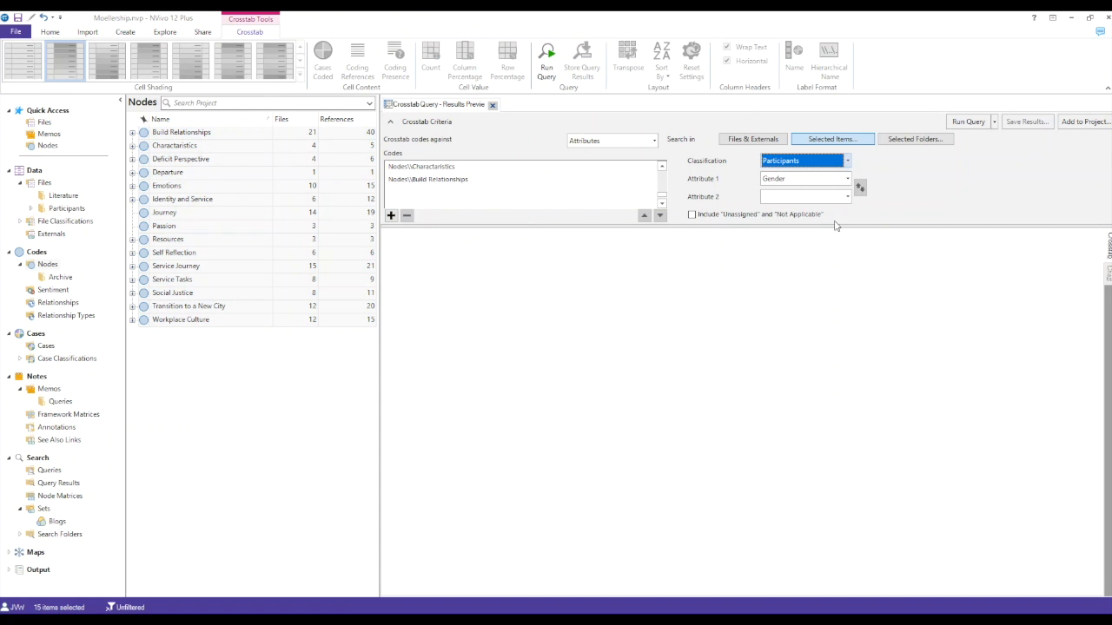
left_click(848, 179)
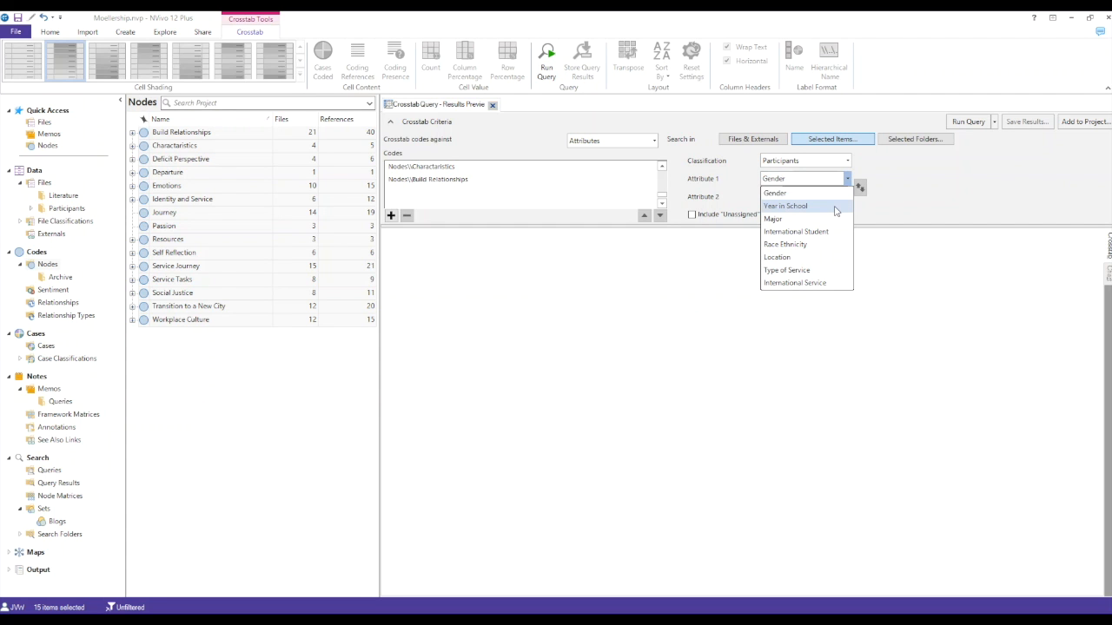
left_click(835, 211)
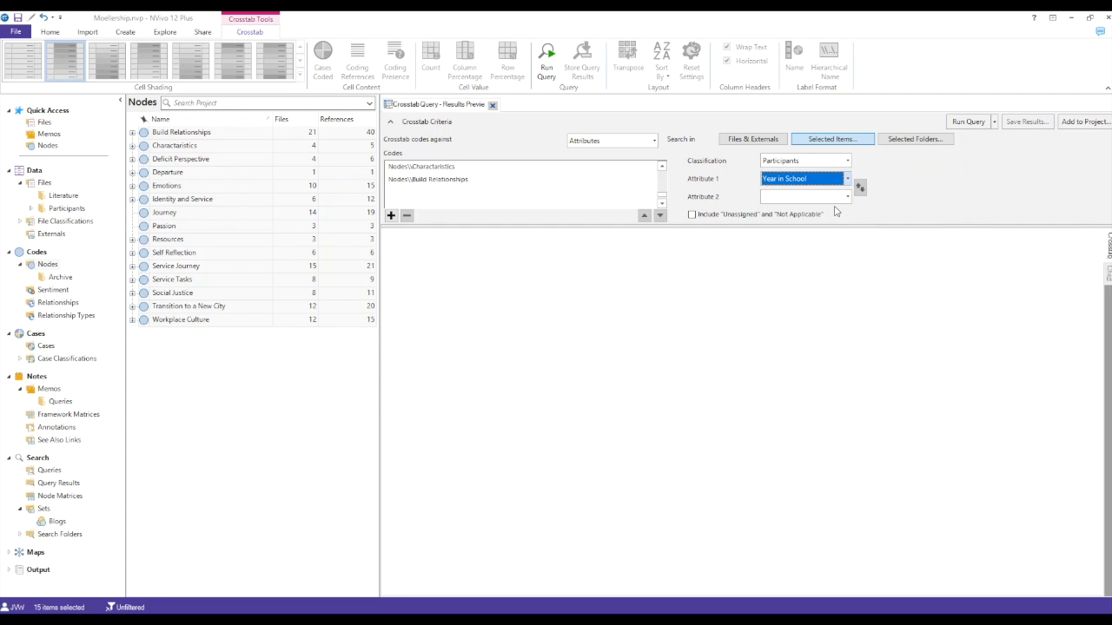
left_click(975, 121)
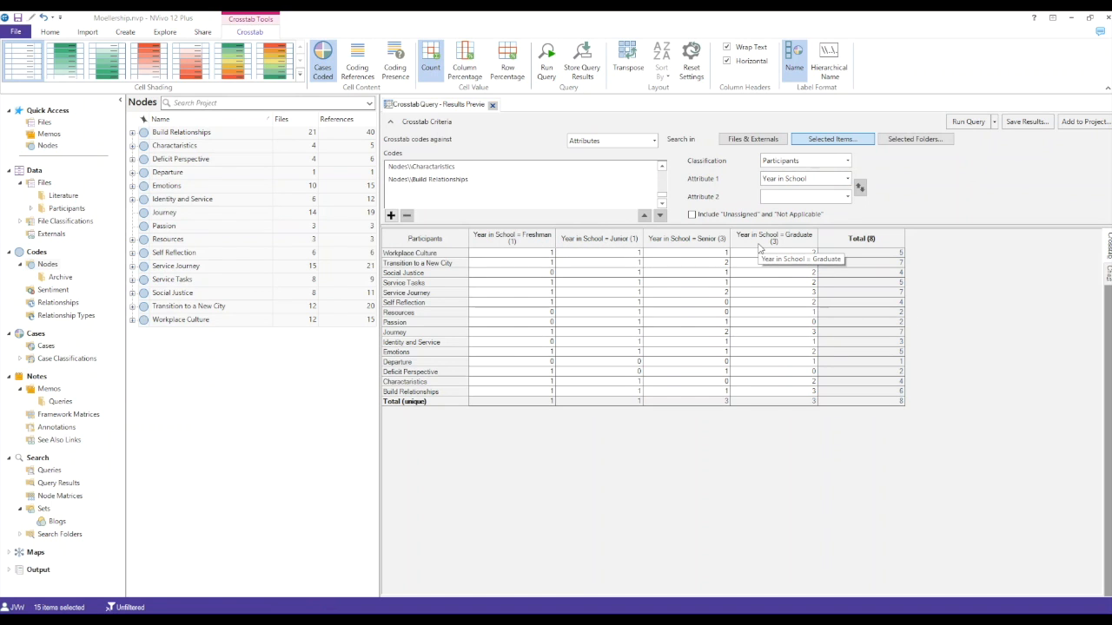
left_click(76, 62)
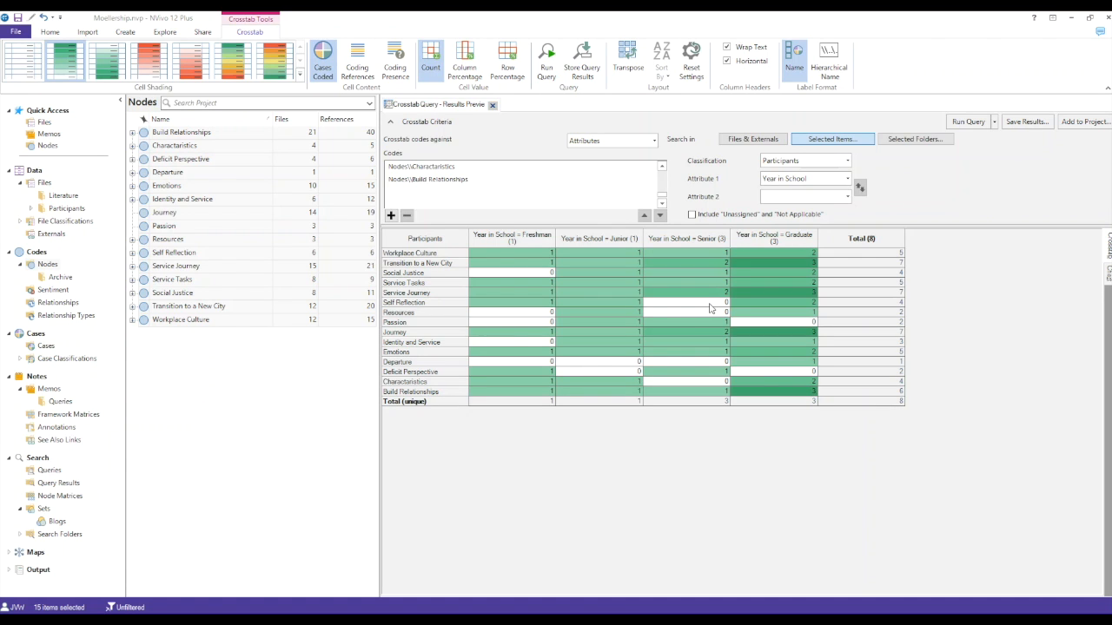
left_click(752, 264)
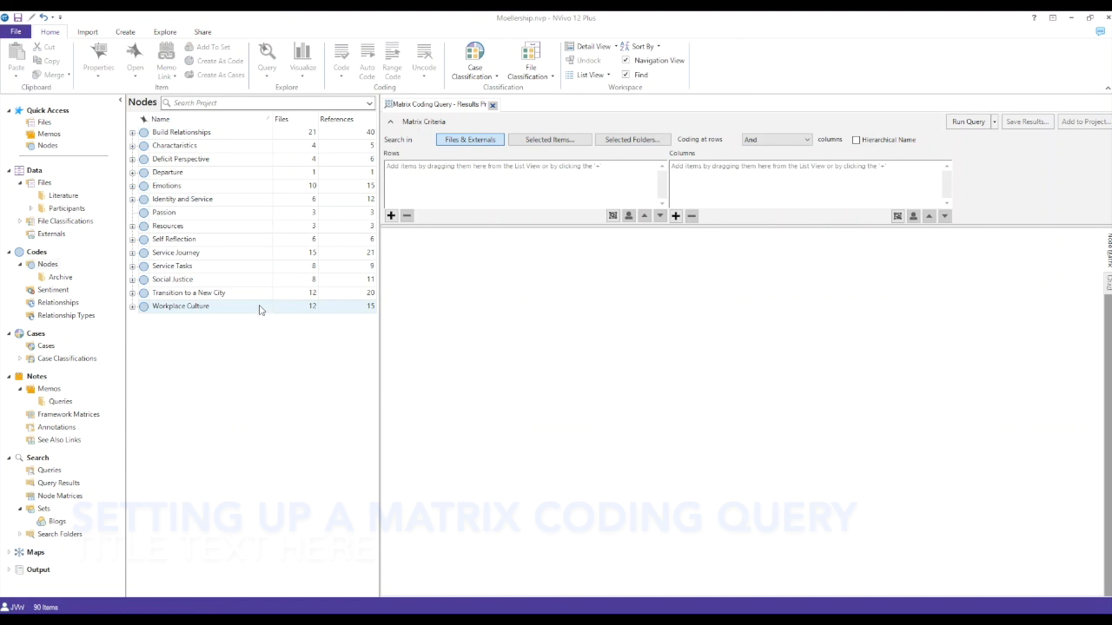
Step: Add all top-level nodes from Build Relationships to Workplace Culture as rows of the matrix coding query
left_click(254, 307)
left_click(230, 136, "shift")
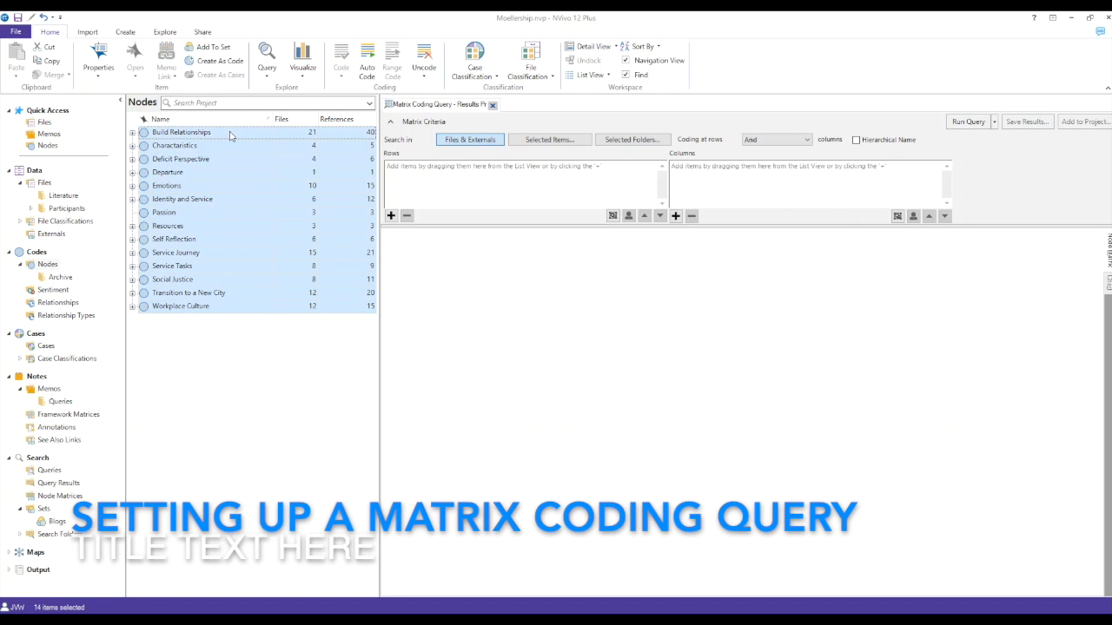
left_click_drag(256, 198, 446, 199)
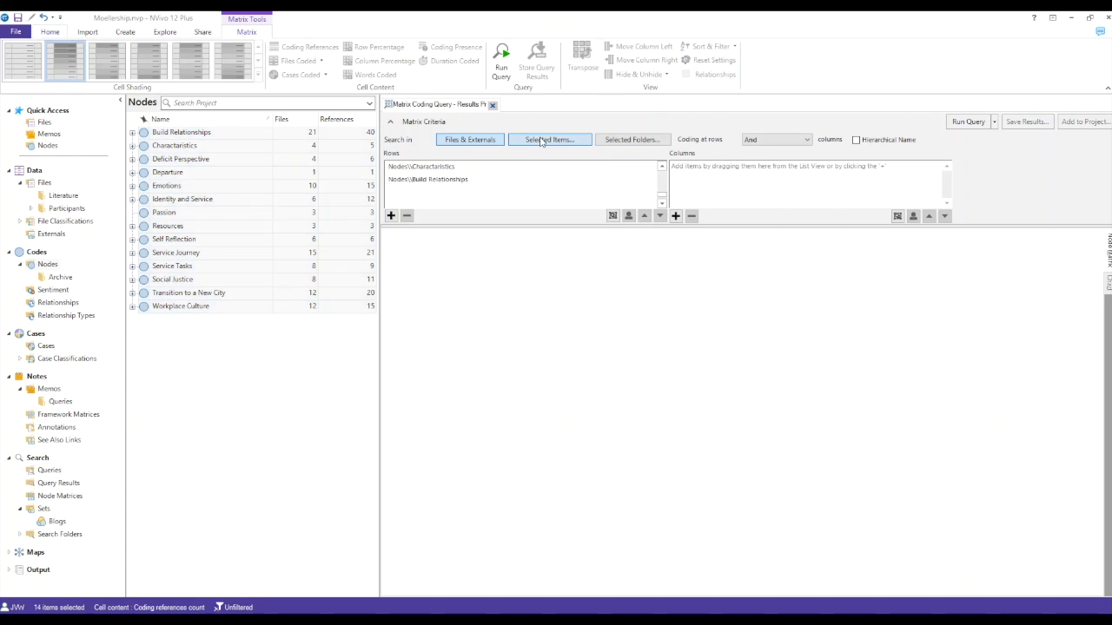
Step: Limit the matrix coding query's search to items in the Blog file classification
left_click(541, 141)
left_click(509, 314)
left_click(587, 341)
left_click(893, 491)
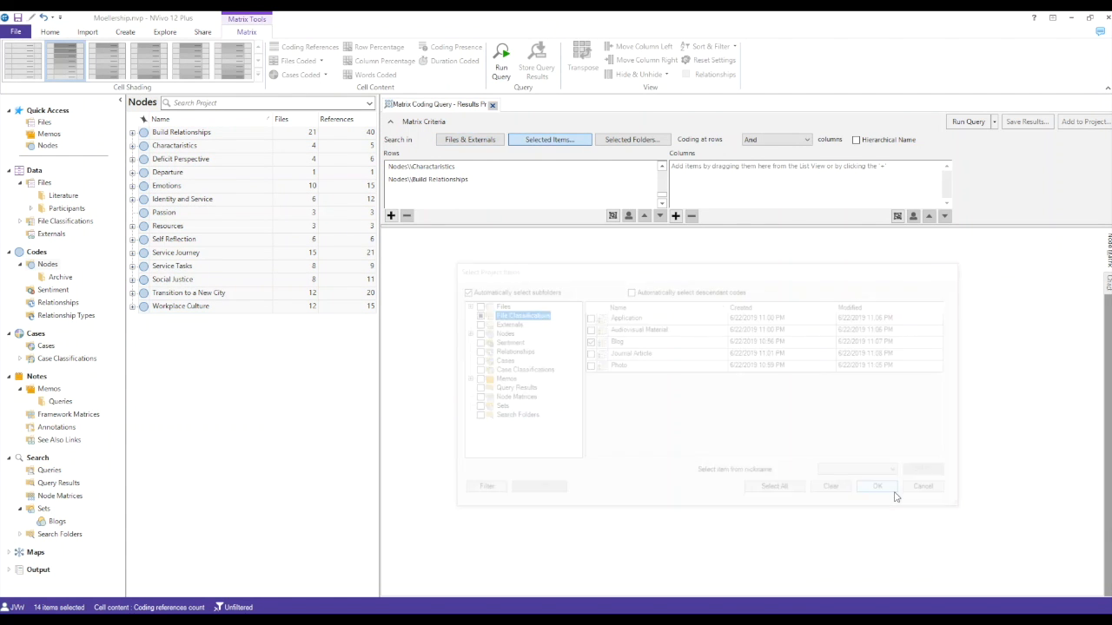
Step: Add all of the project's cases as columns of the matrix coding query
left_click(676, 216)
left_click(691, 232)
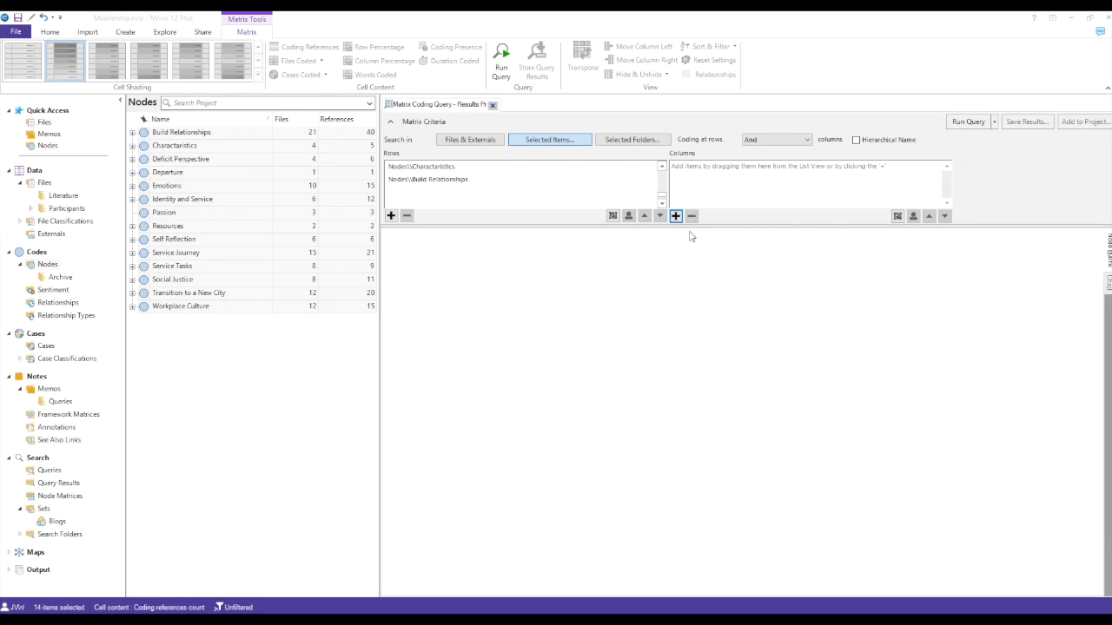
left_click(501, 352)
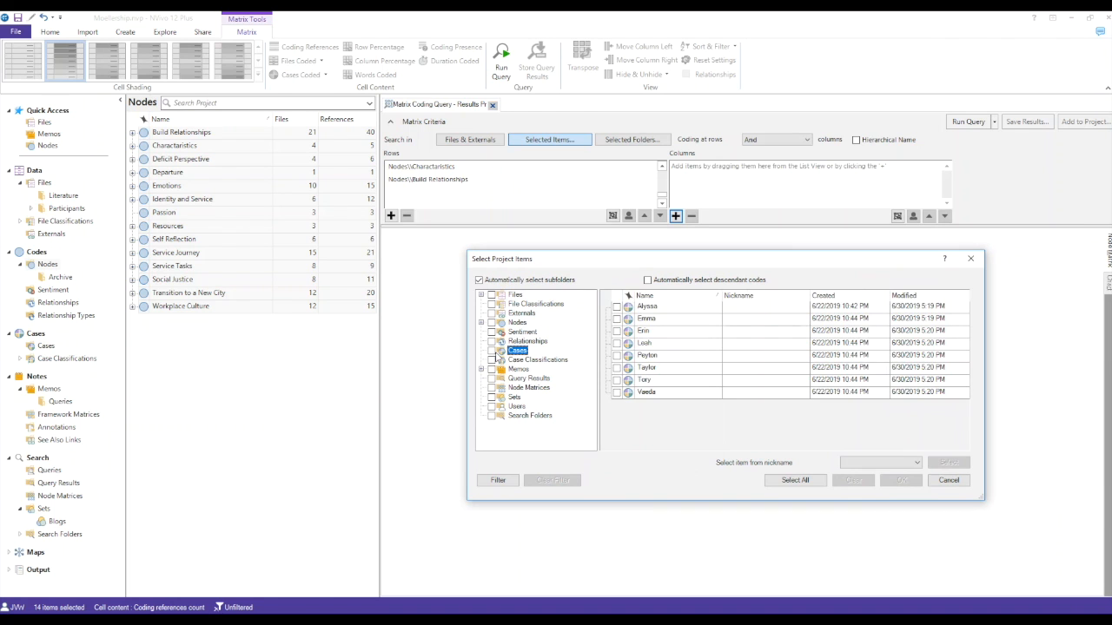
left_click(492, 351)
left_click(902, 481)
Step: Run the matrix coding query and shade its result cells with the blue gradient
left_click(964, 122)
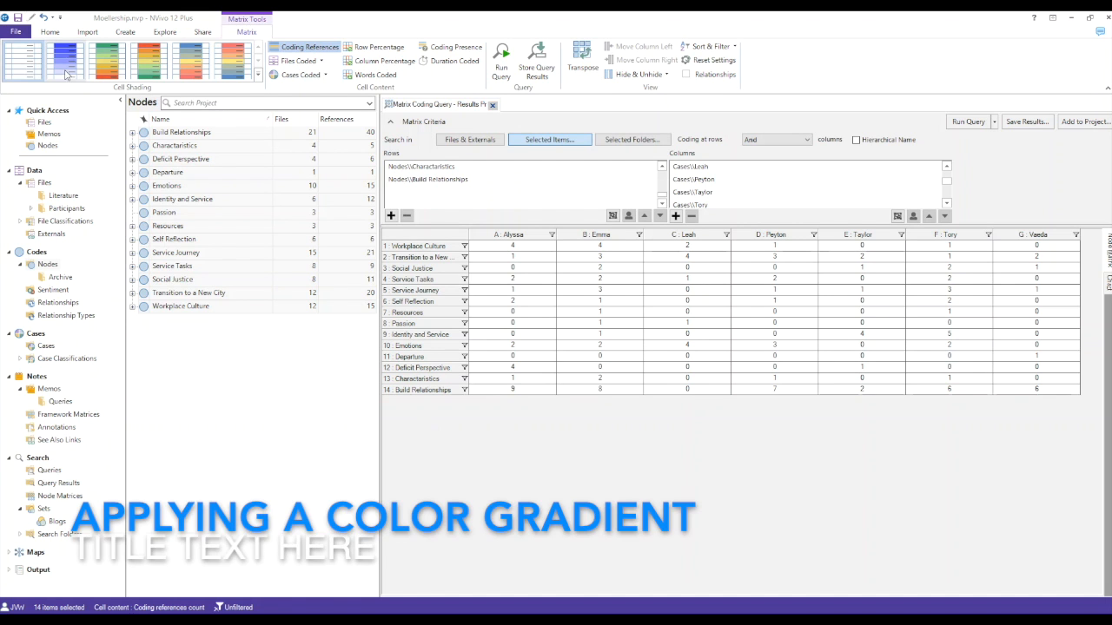
left_click(61, 59)
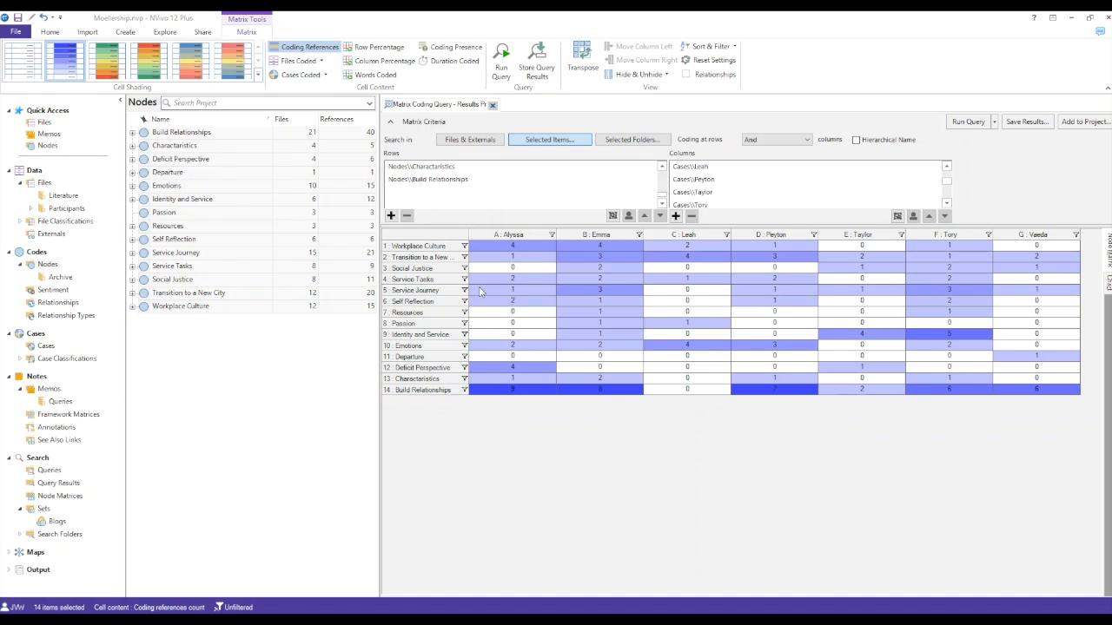
Step: Remove all nodes from the rows of the matrix coding query
left_click(453, 180)
scroll(452, 180, "up", 4)
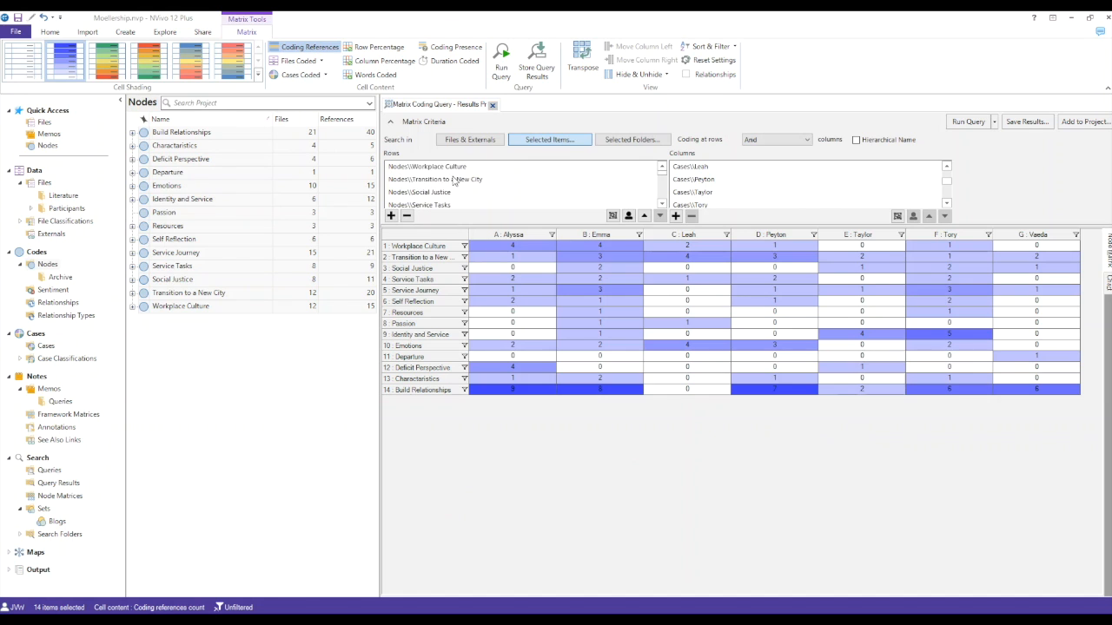
left_click(449, 168, "shift")
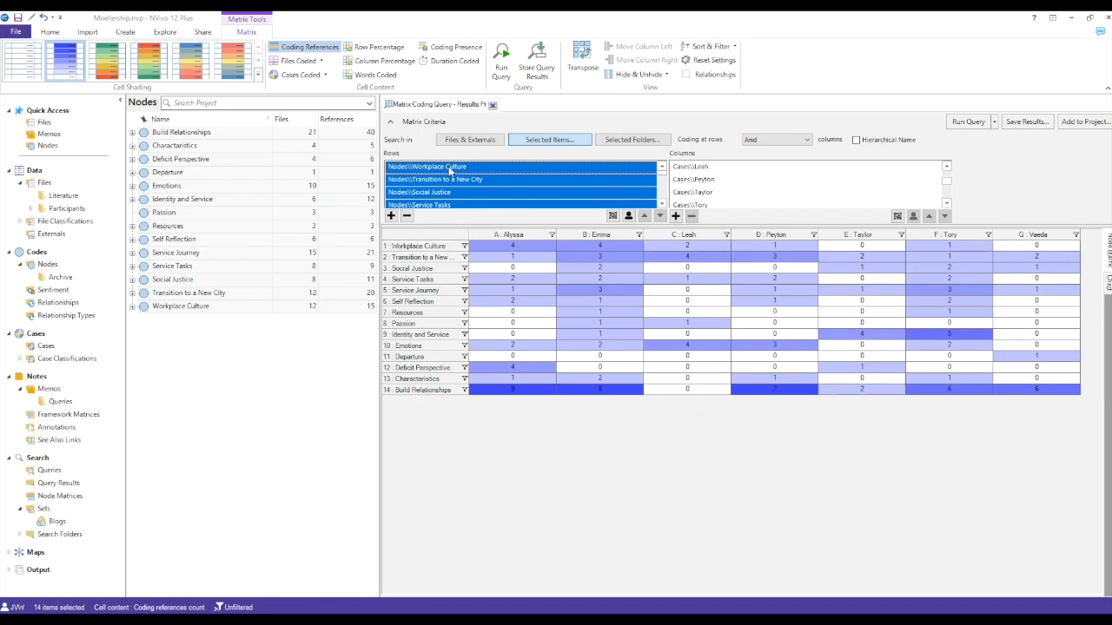
key("Delete")
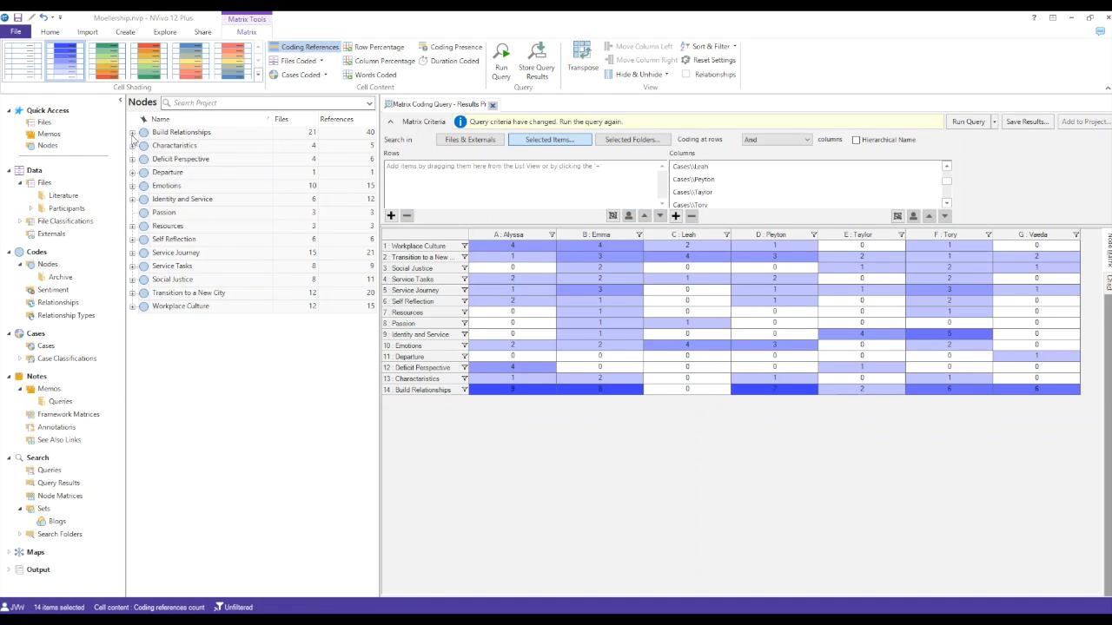
Step: Add all child nodes of Build Relationships, from Collaborate to Teambuilding, as rows of the matrix
left_click(132, 132)
left_click(177, 151)
left_click(198, 247, "shift")
left_click_drag(220, 191, 487, 199)
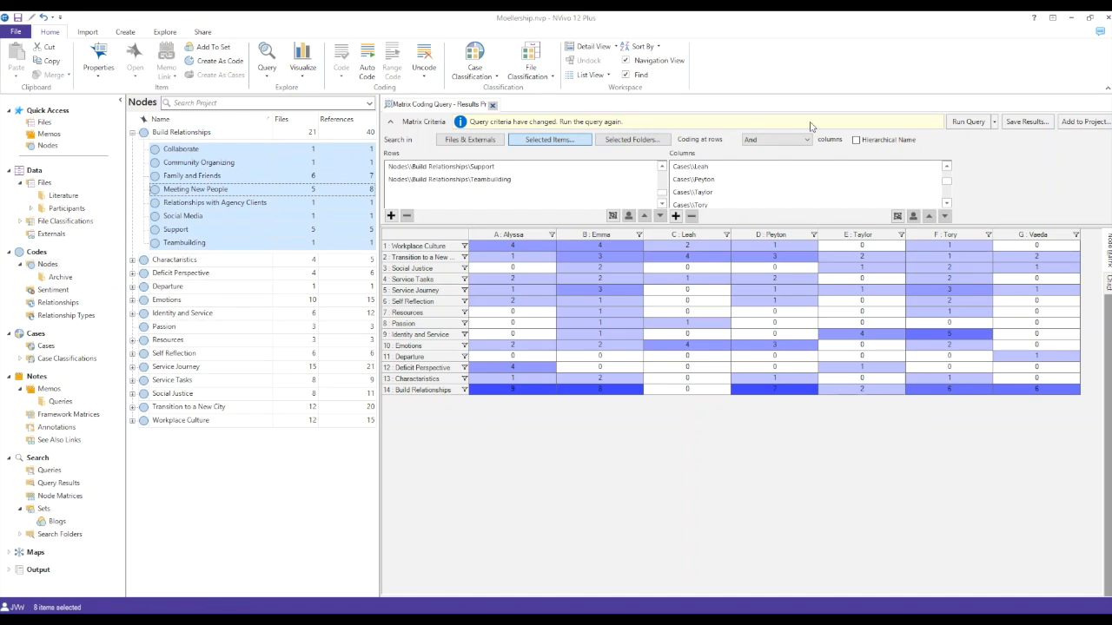
Step: Rerun the matrix coding query with the Build Relationships child nodes and apply blue gradient shading to the results
left_click(956, 121)
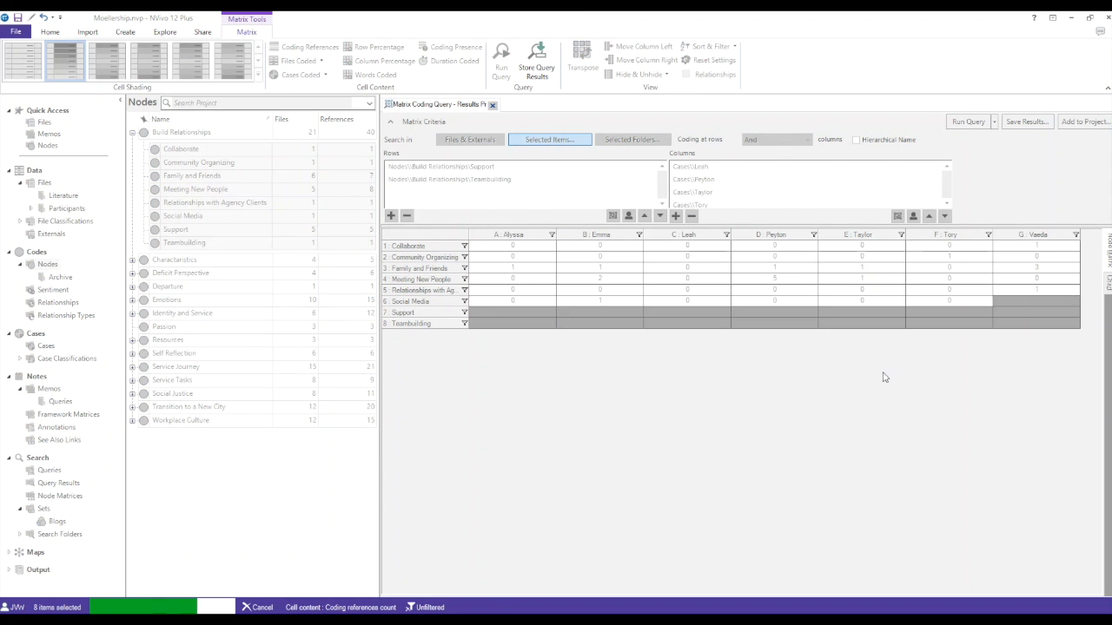
left_click(61, 54)
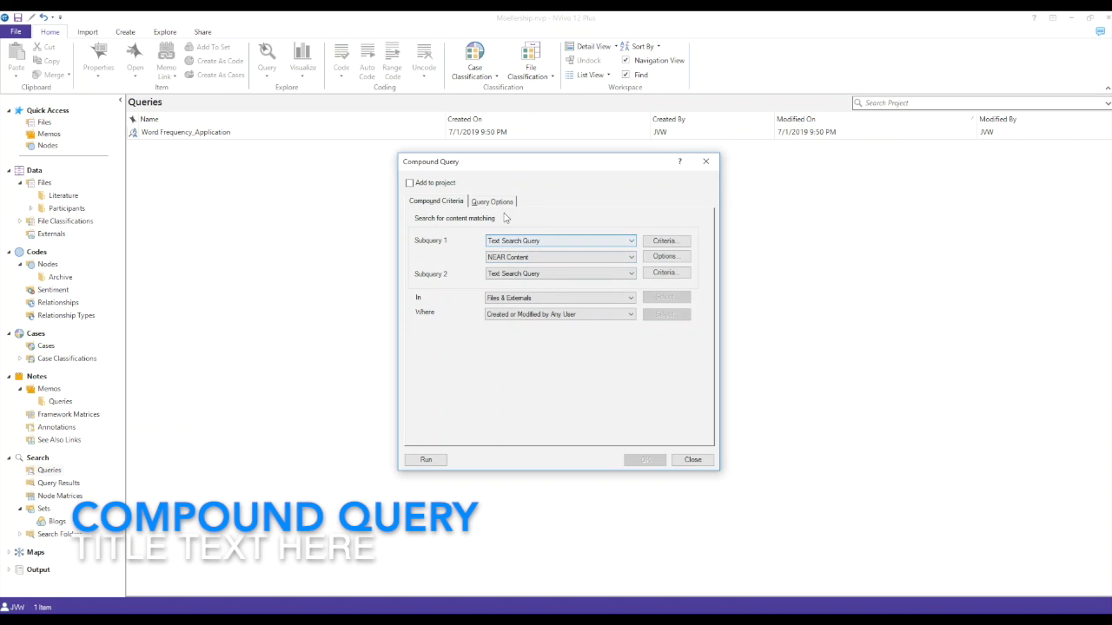
Step: Make Subquery 1 a Coding Query for content coded at any of Build Relationships and its descendant codes
left_click(577, 242)
left_click(577, 250)
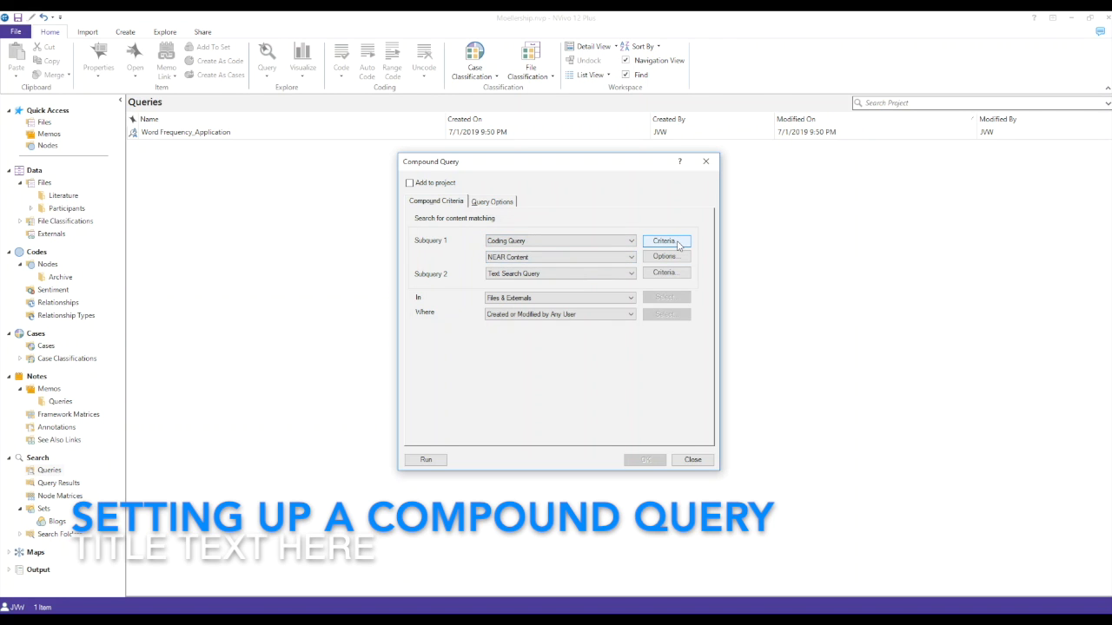
left_click(664, 242)
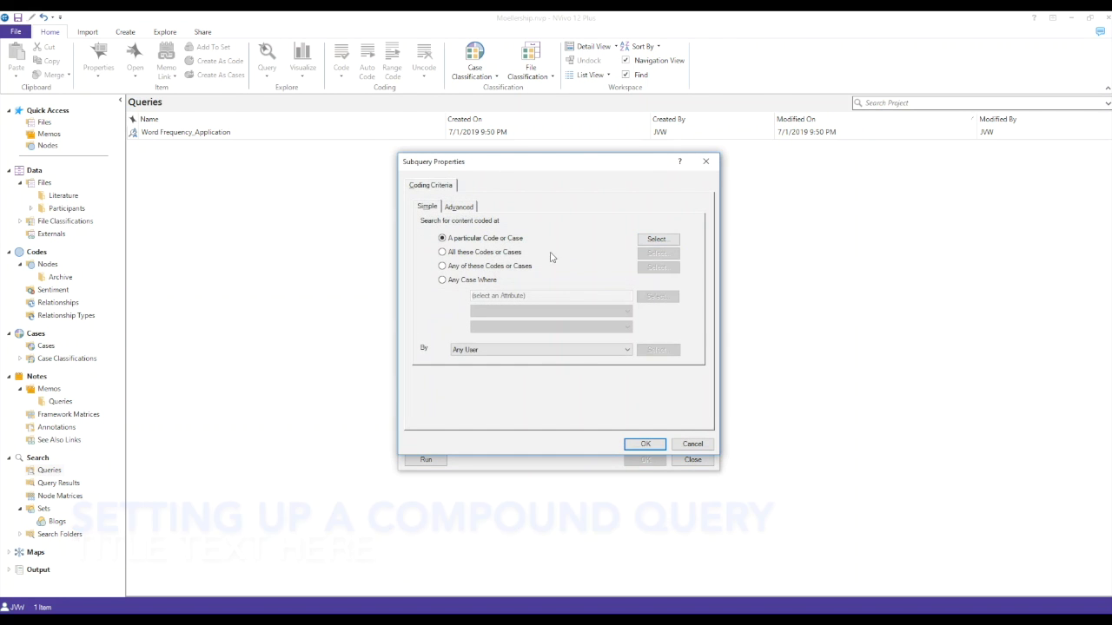
left_click(469, 270)
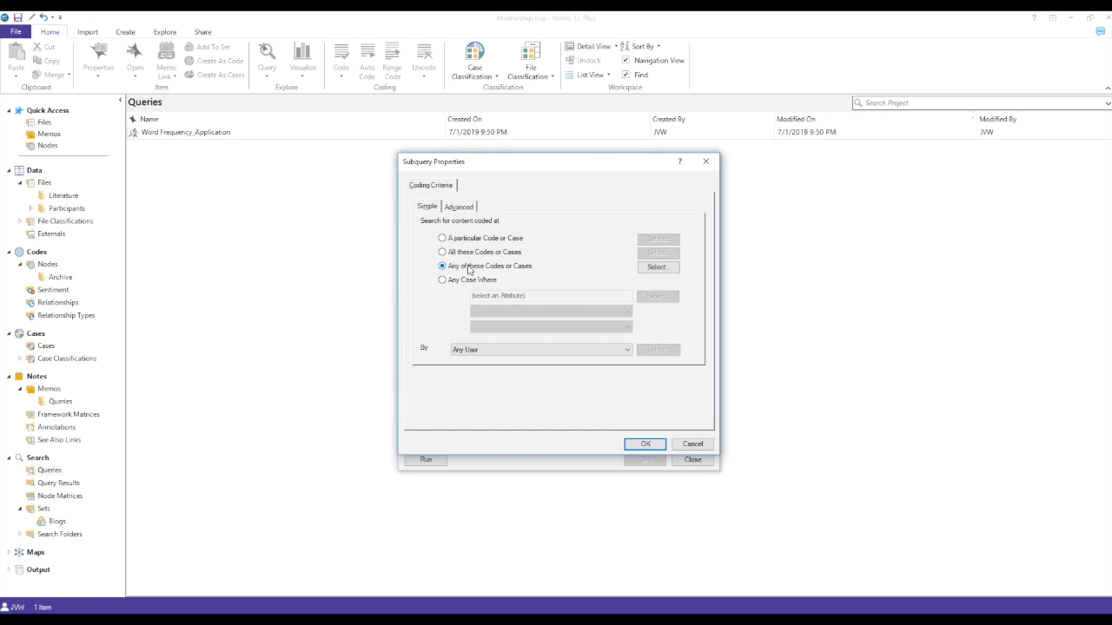
left_click(657, 269)
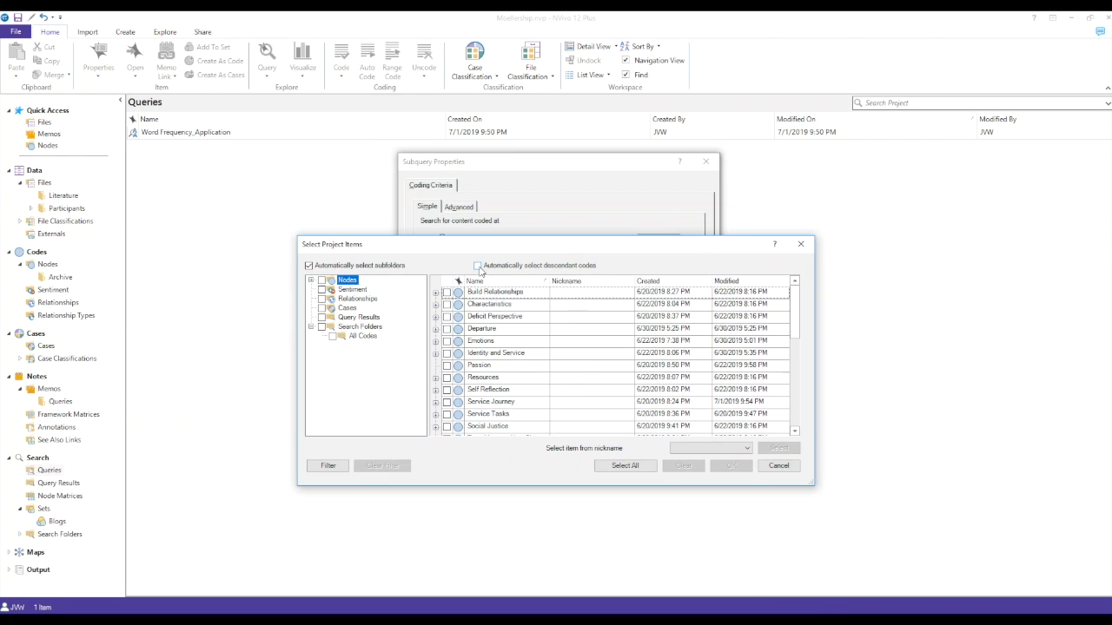
left_click(476, 266)
left_click(436, 293)
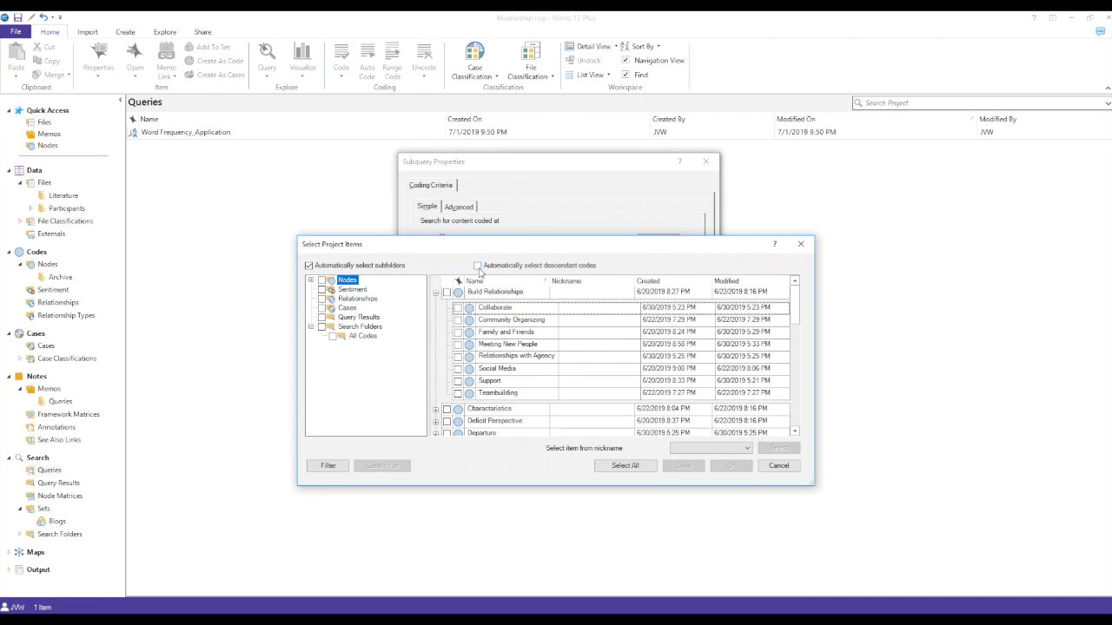
left_click(447, 293)
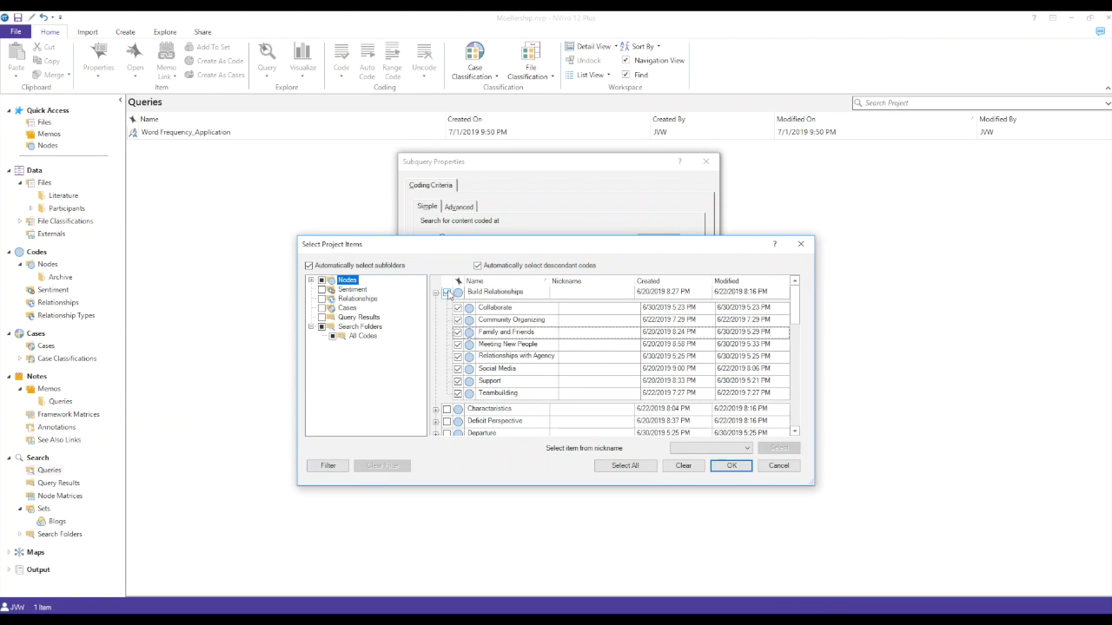
left_click(731, 465)
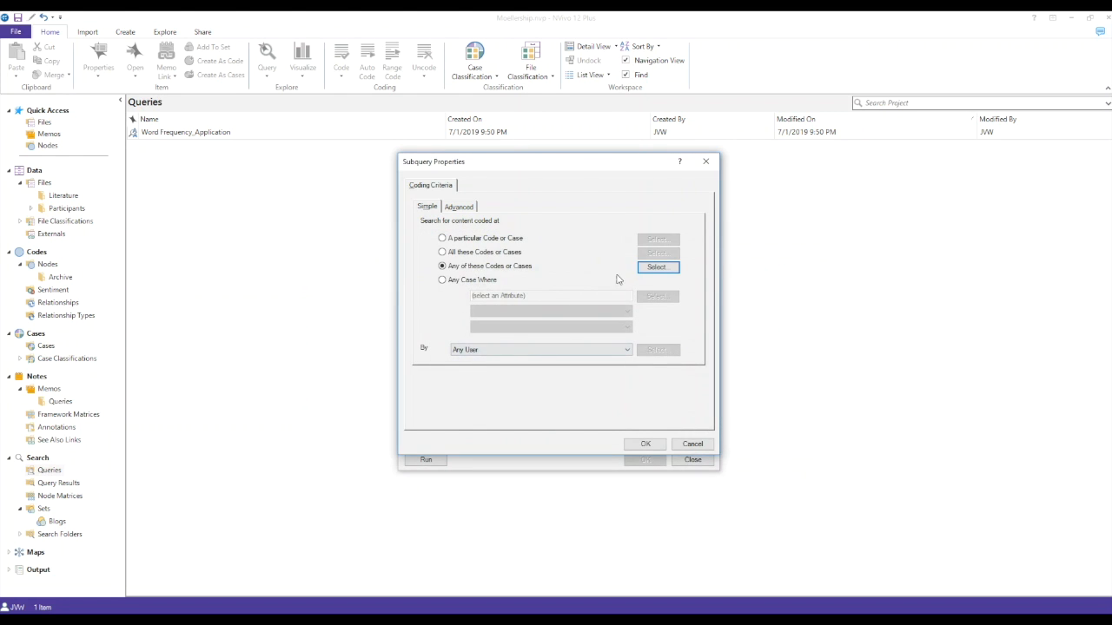
left_click(646, 444)
Step: Join the two subqueries with AND and make Subquery 2 a Coding Query
left_click(527, 259)
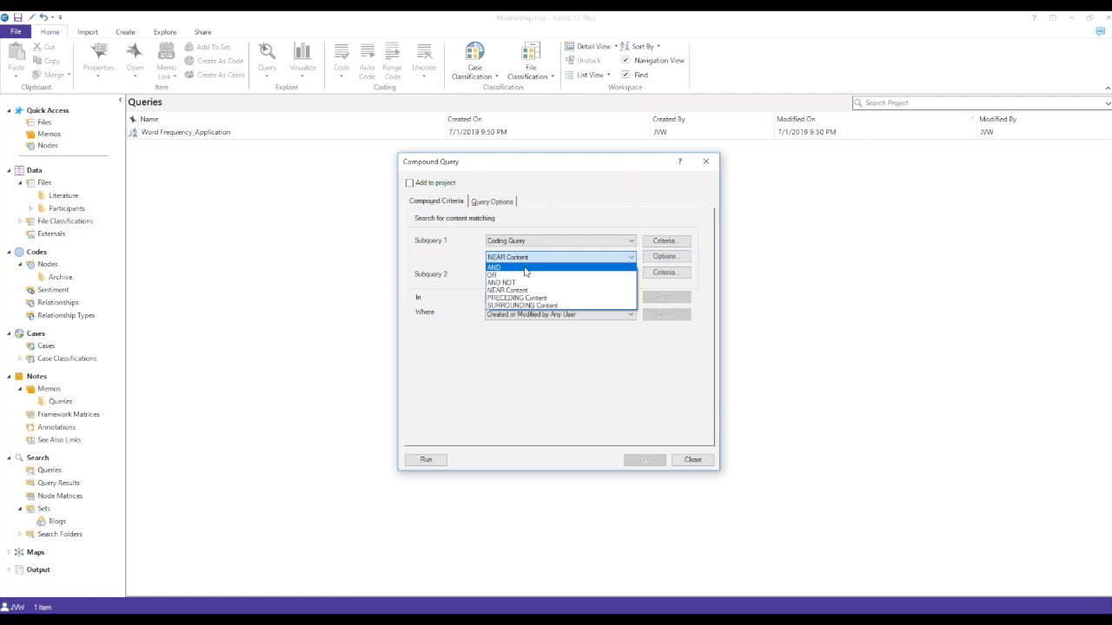
left_click(525, 267)
left_click(615, 275)
left_click(600, 292)
Step: Set Subquery 2 to content coded at any of Transition to a New City and its descendant codes, and run the compound query
left_click(666, 273)
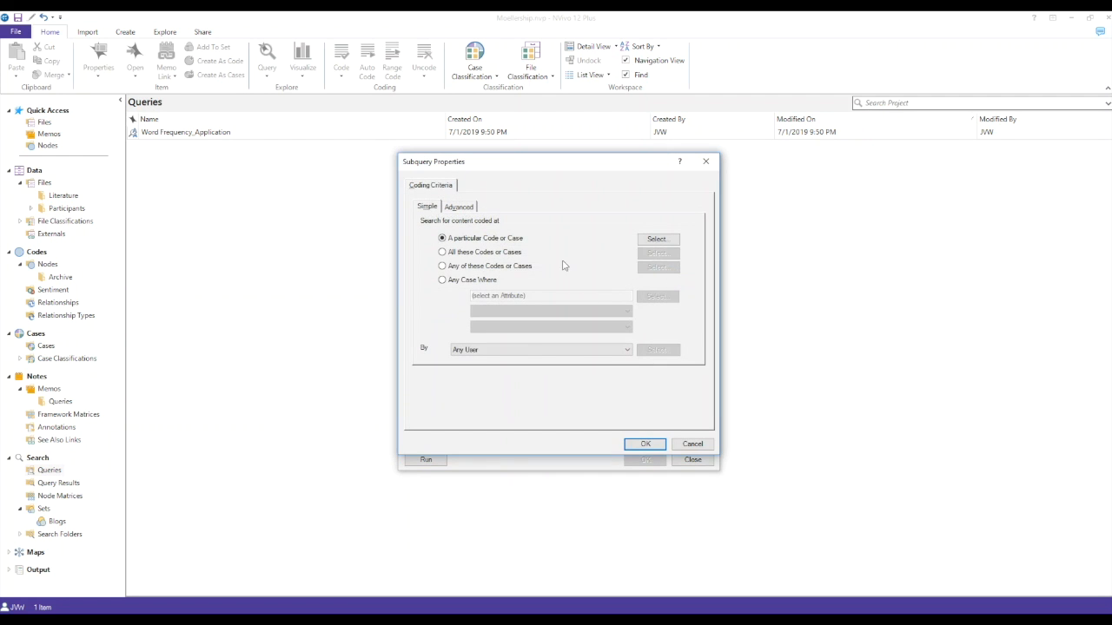
left_click(476, 270)
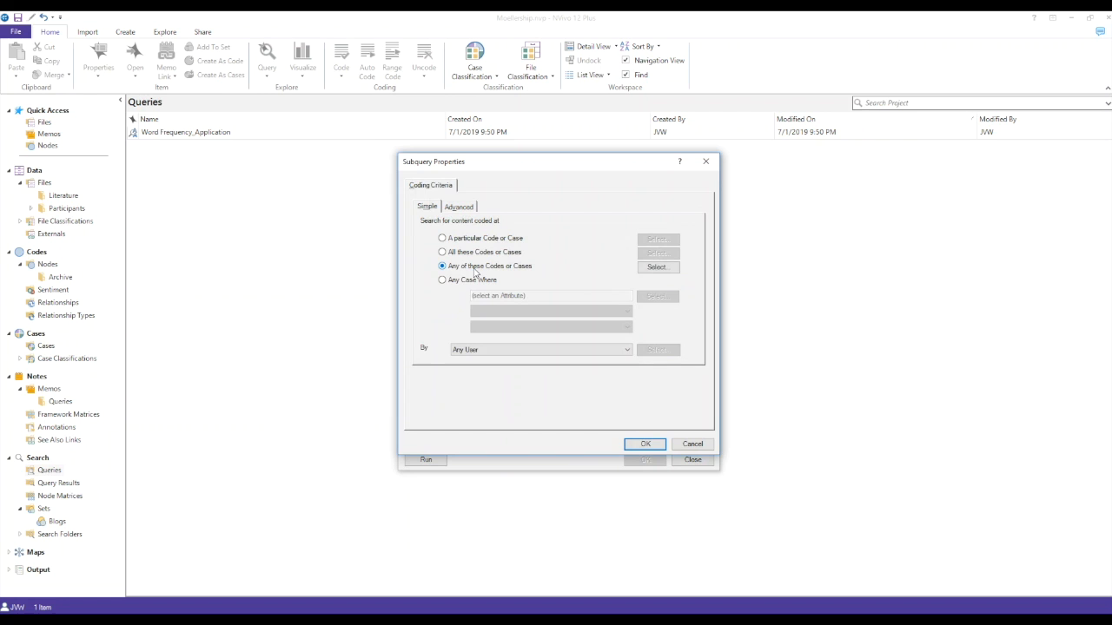
left_click(658, 268)
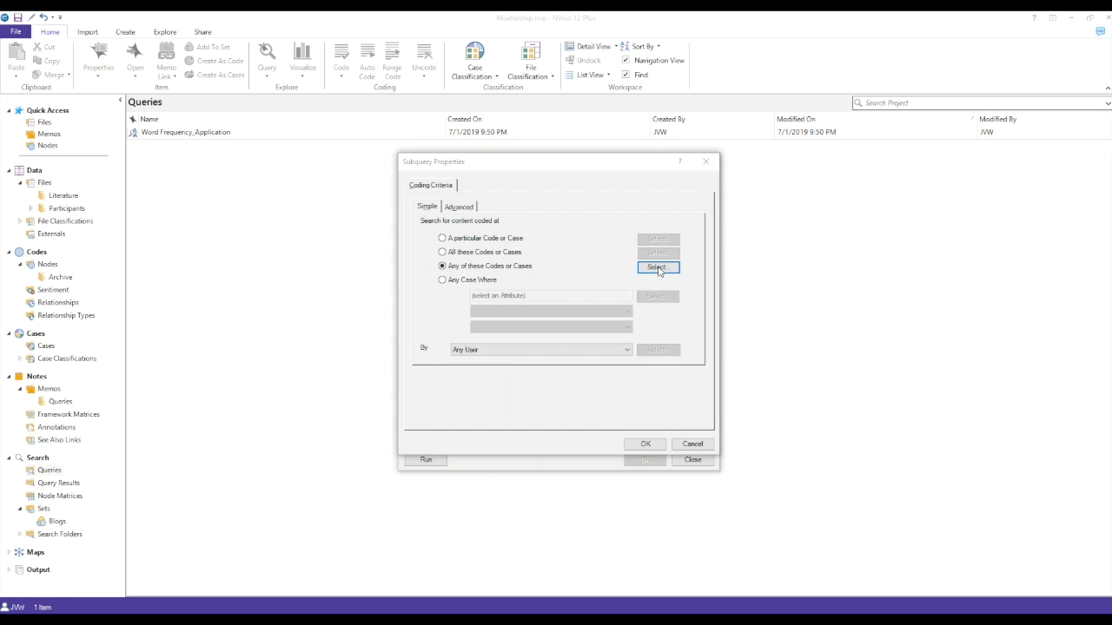
scroll(452, 315, "down", 4)
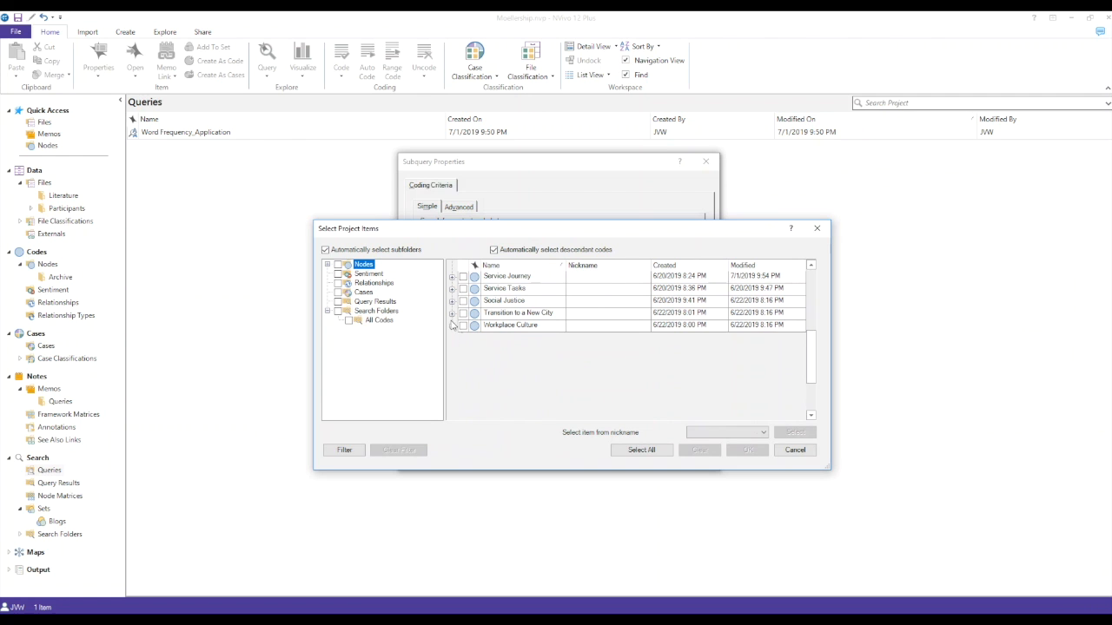
left_click(452, 315)
left_click(462, 313)
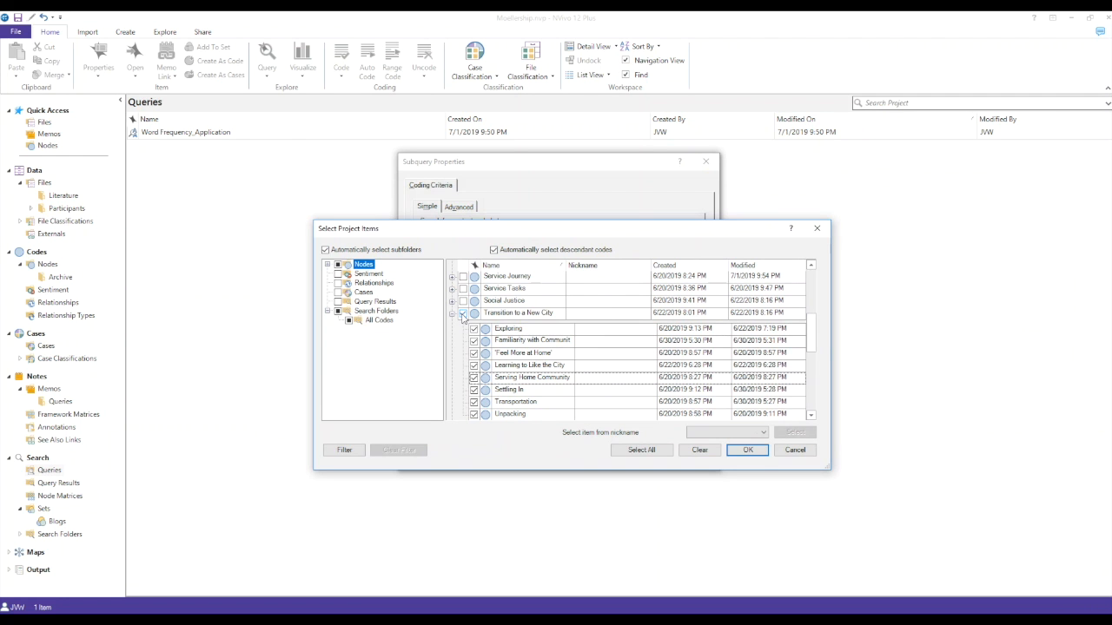
left_click(747, 450)
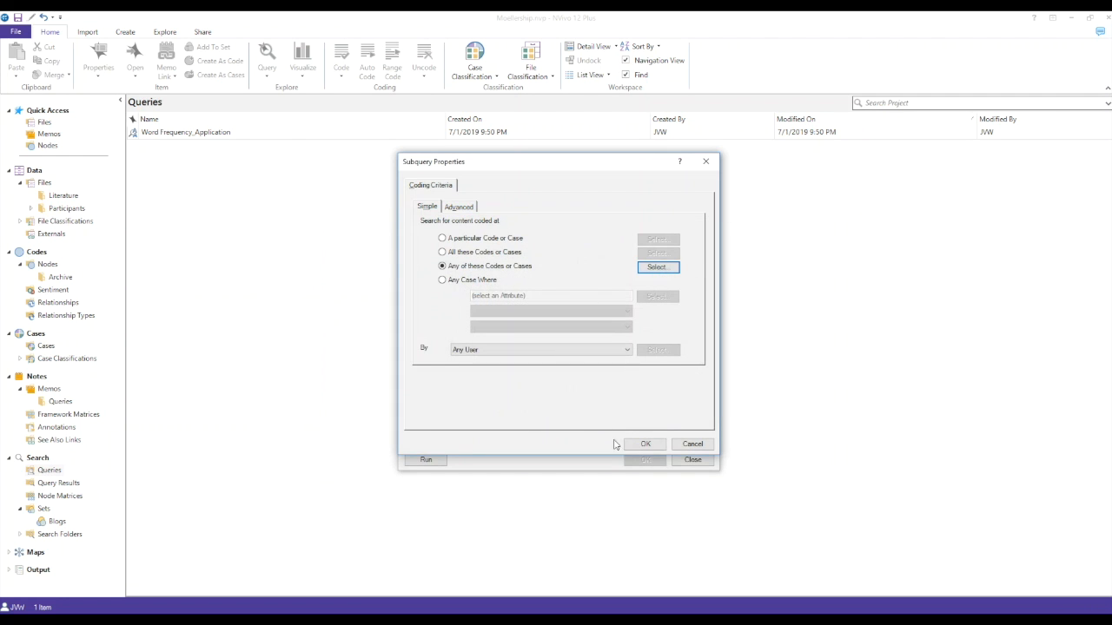
left_click(645, 444)
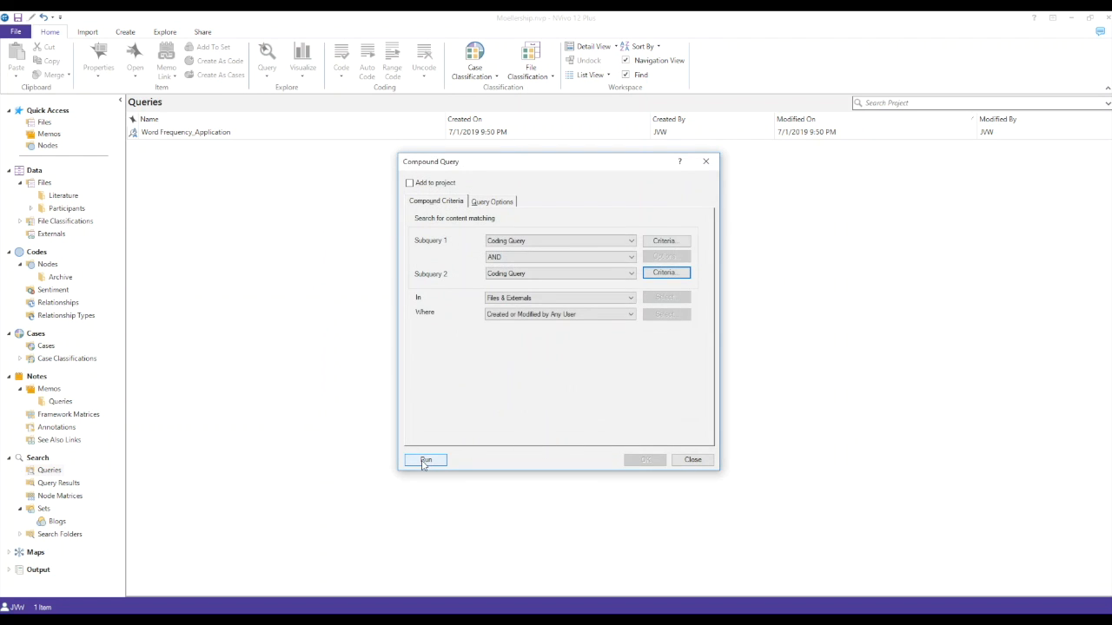
left_click(425, 459)
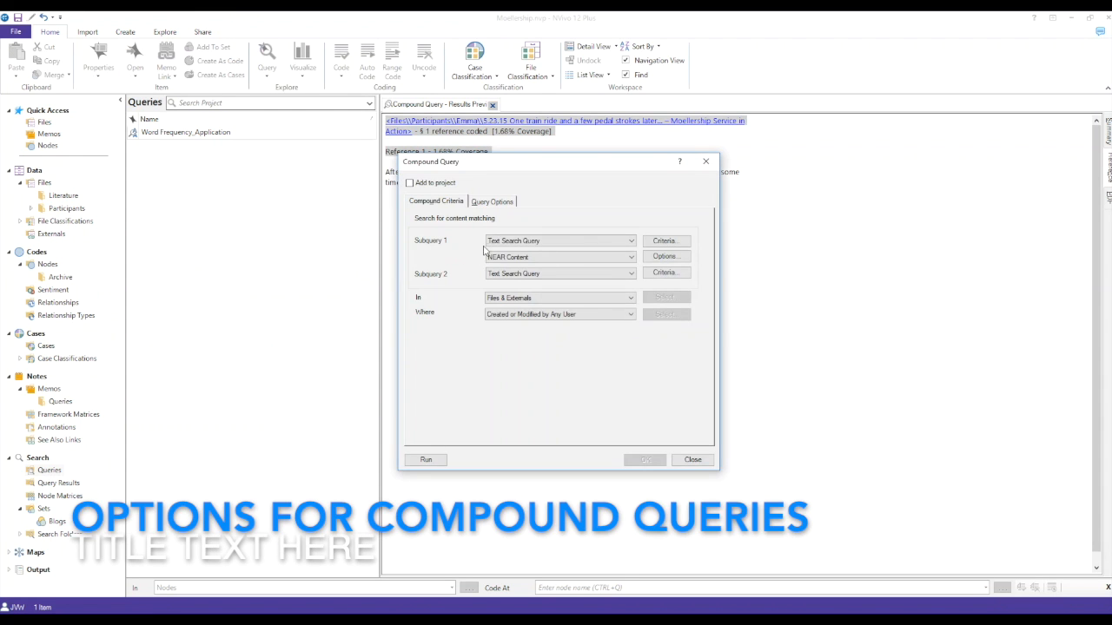
left_click(555, 244)
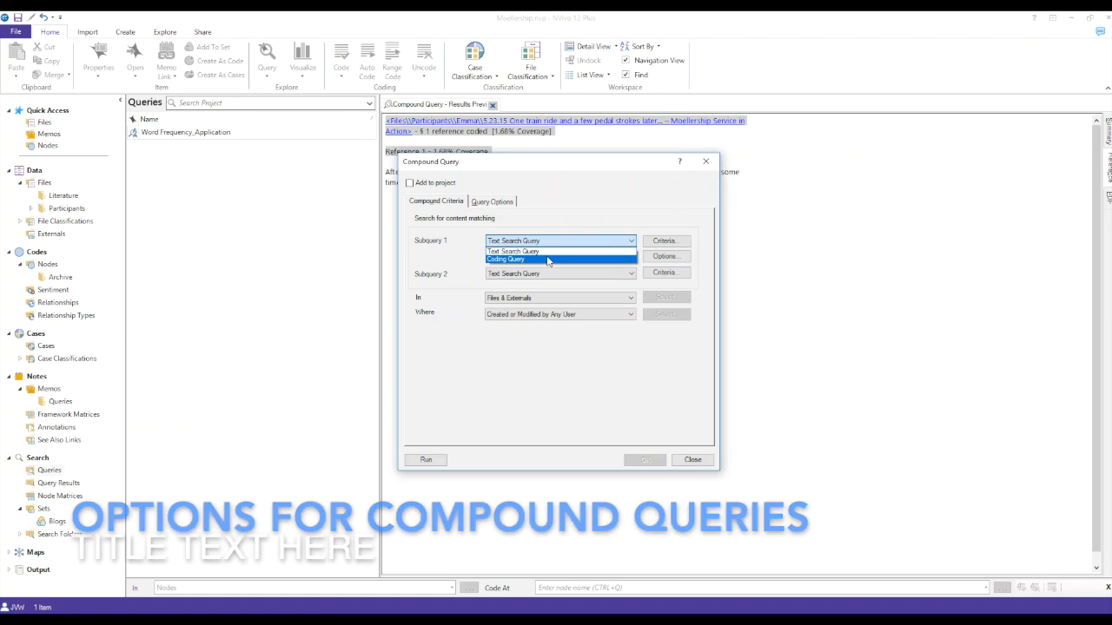
left_click(455, 262)
left_click(530, 258)
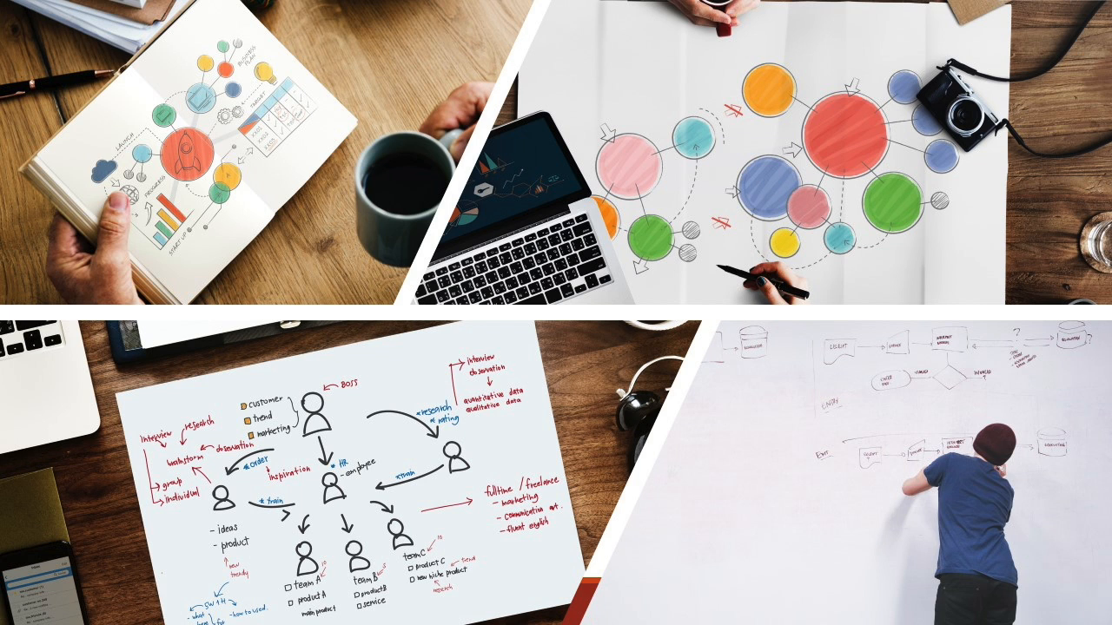
key("Right")
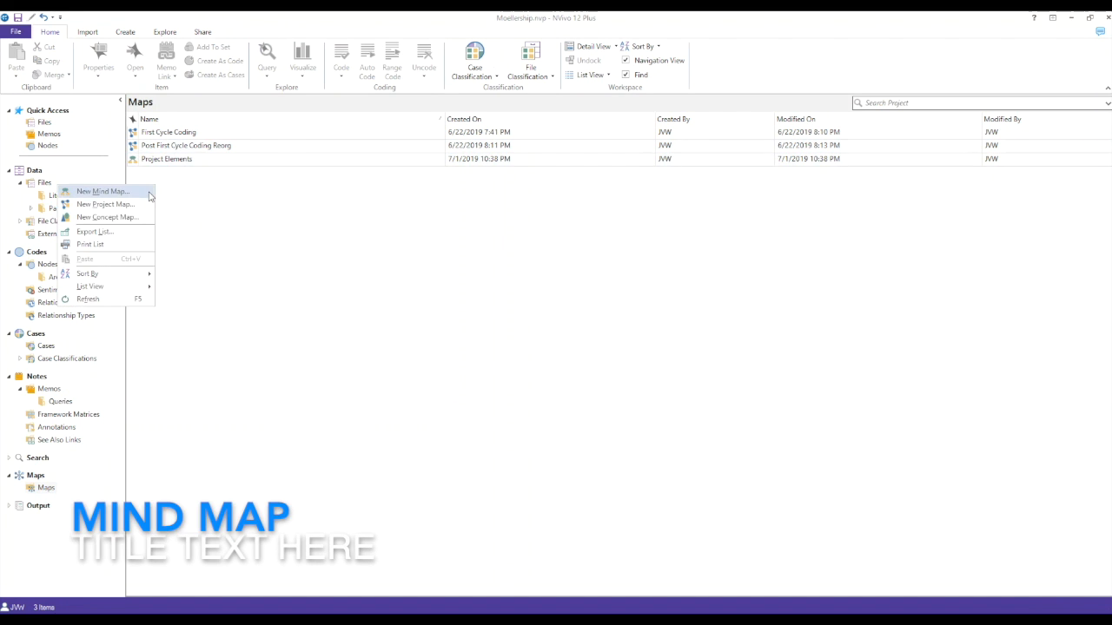
Step: Create a mind map named Main Idea and label its central idea Service
left_click(148, 197)
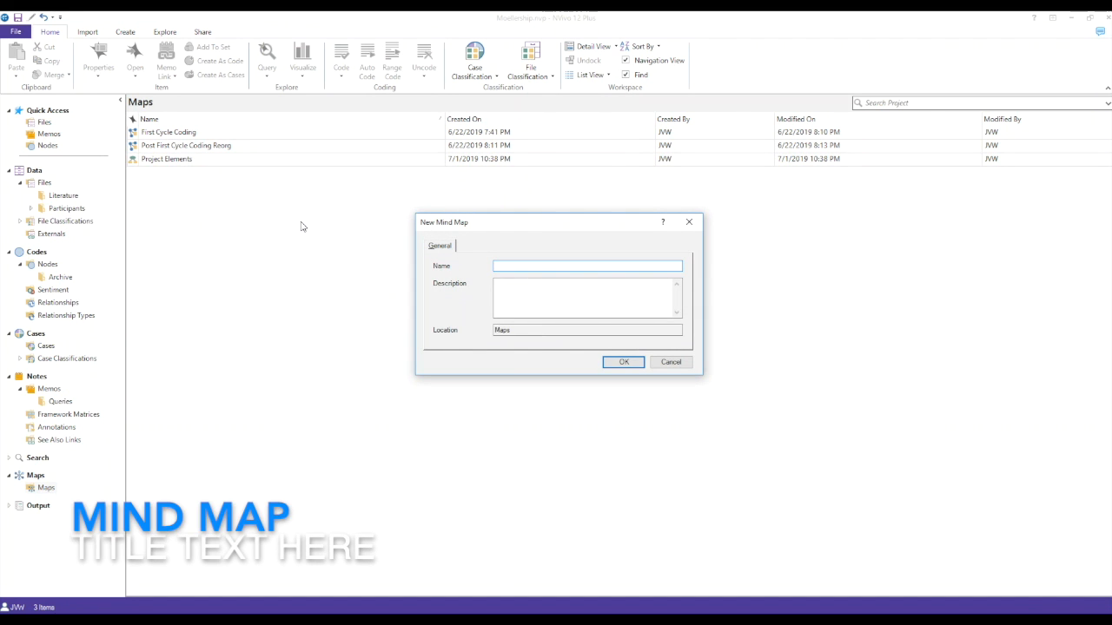
type("Main Idea")
key("Return")
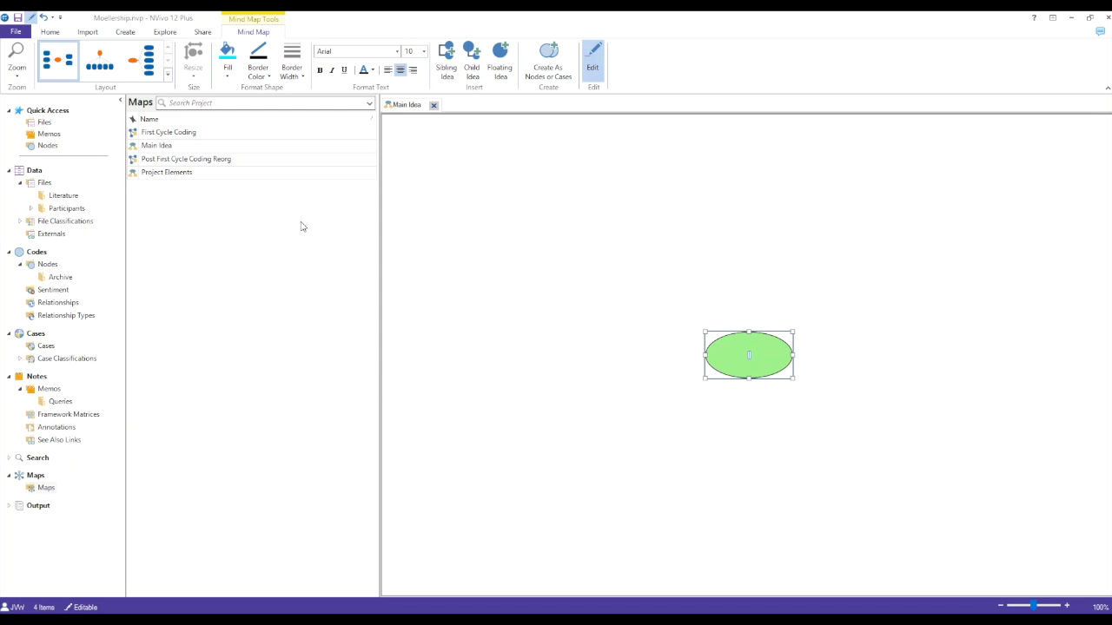
type("Service")
key("Return")
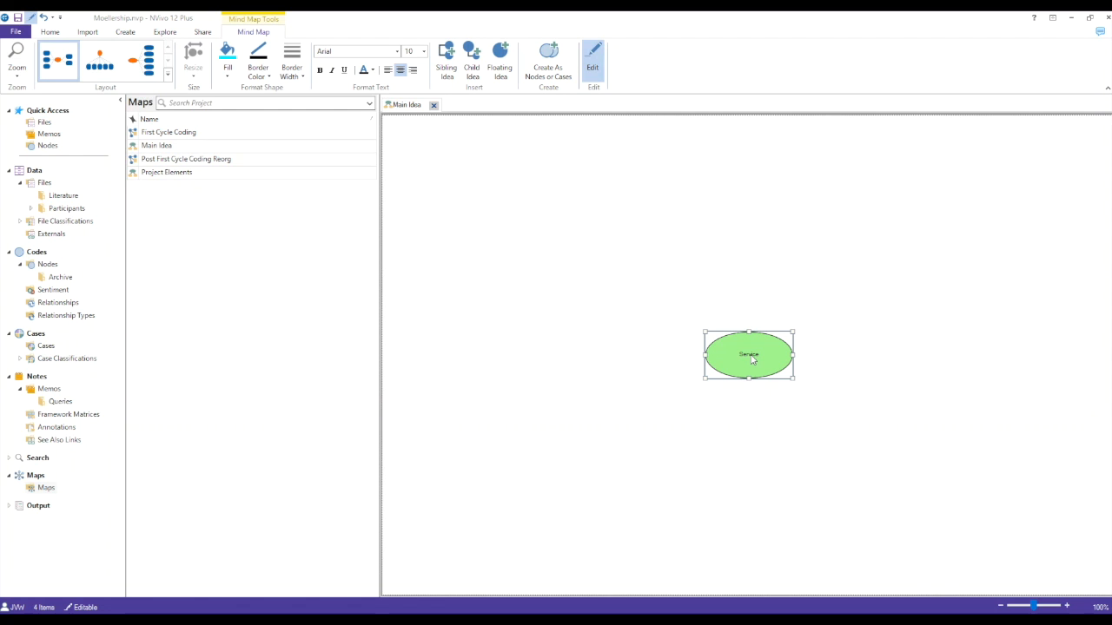
Step: Surround Service with ideas Developing Skills, Learning from Others, Transitioning to a New Community and Resilience, and add a child idea to Developing Skills
left_click(445, 53)
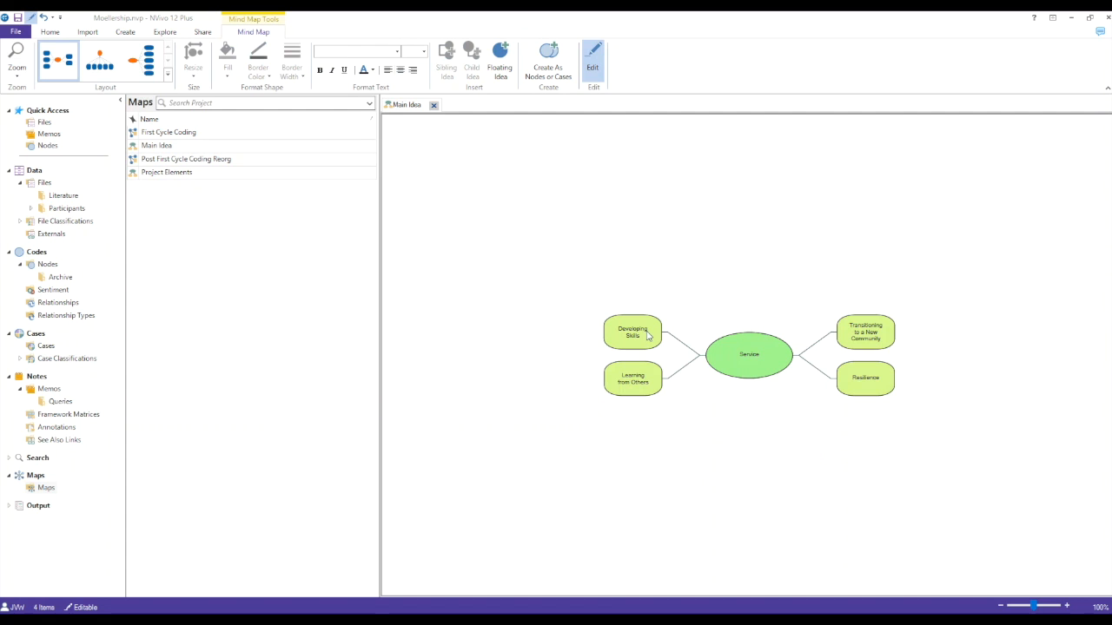
left_click(644, 337)
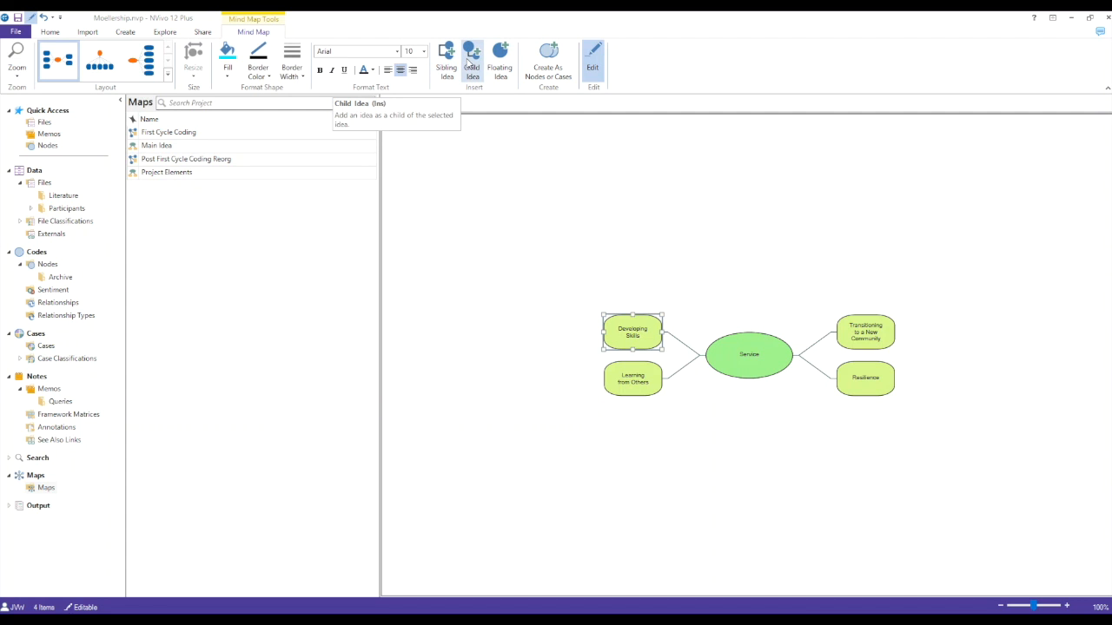
left_click(470, 63)
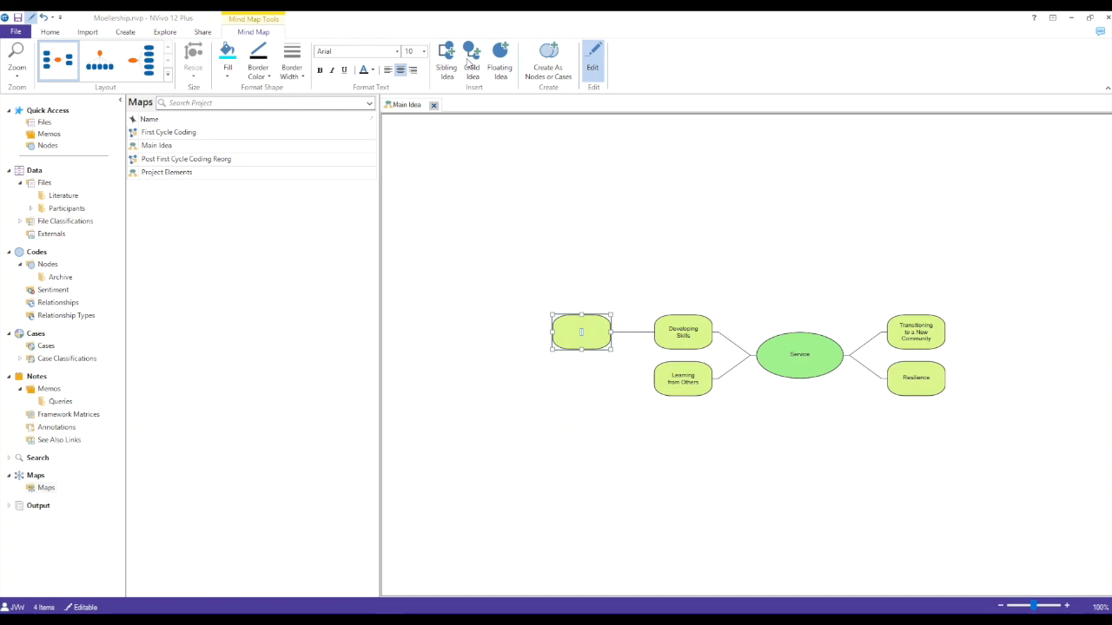
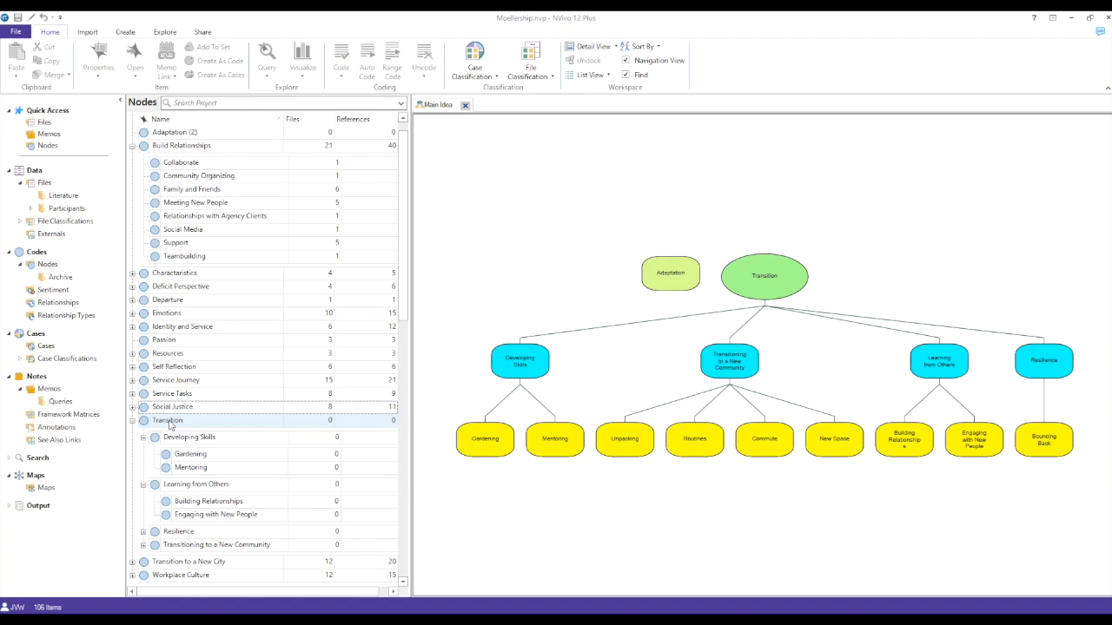
Step: Open the node properties of the Transition node
right_click(170, 425)
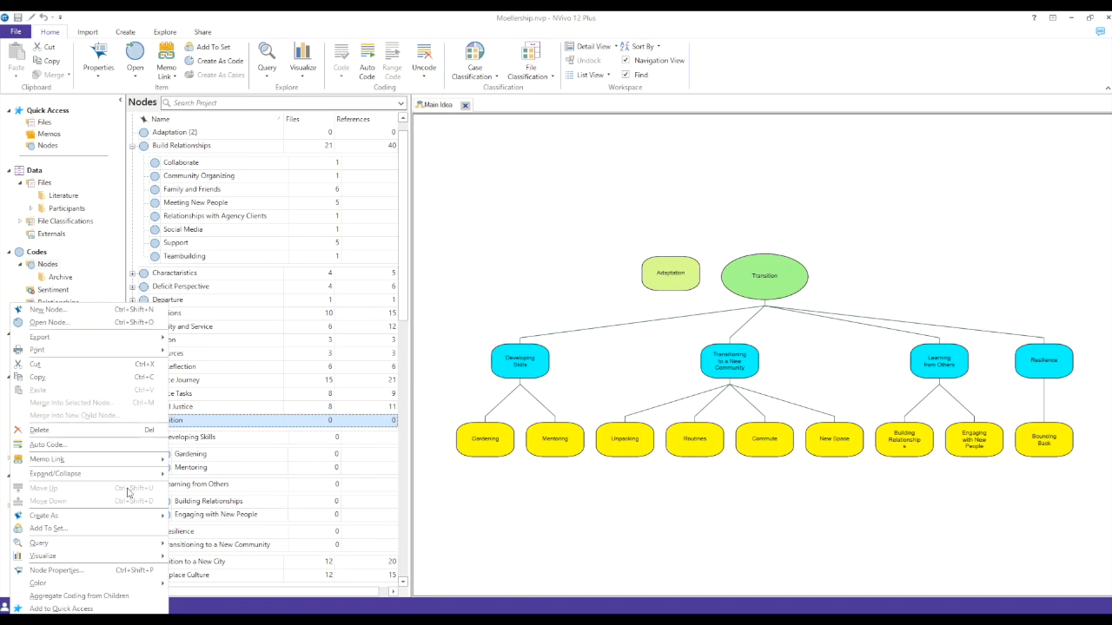
left_click(115, 572)
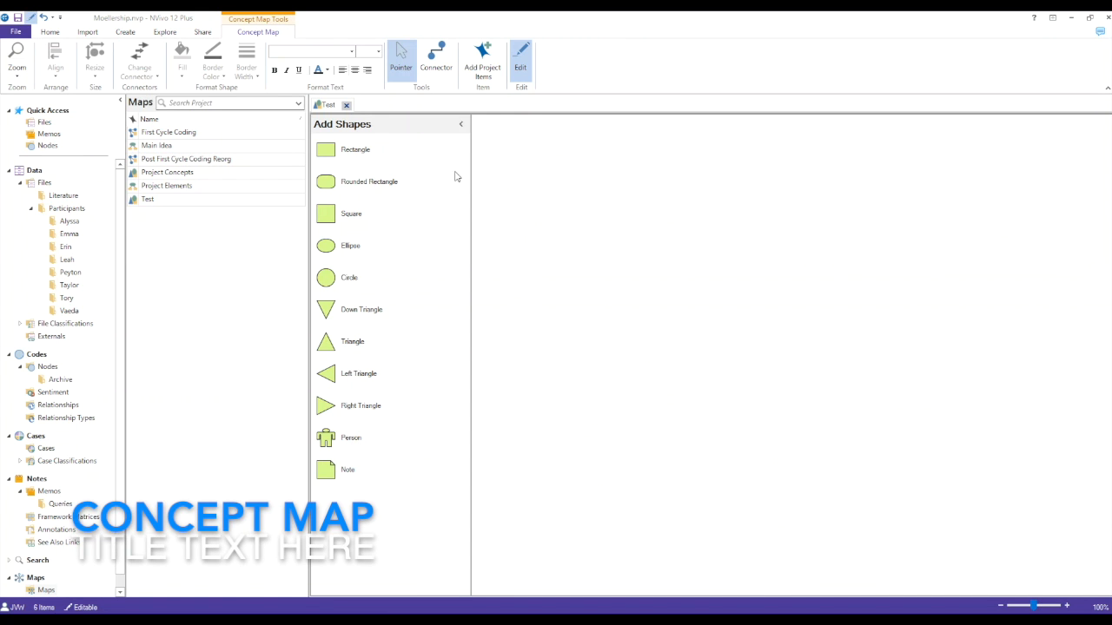
Step: Add a rectangle labelled "Reflection: A useful tool for service learning" to the Test concept map
left_click_drag(349, 163, 563, 169)
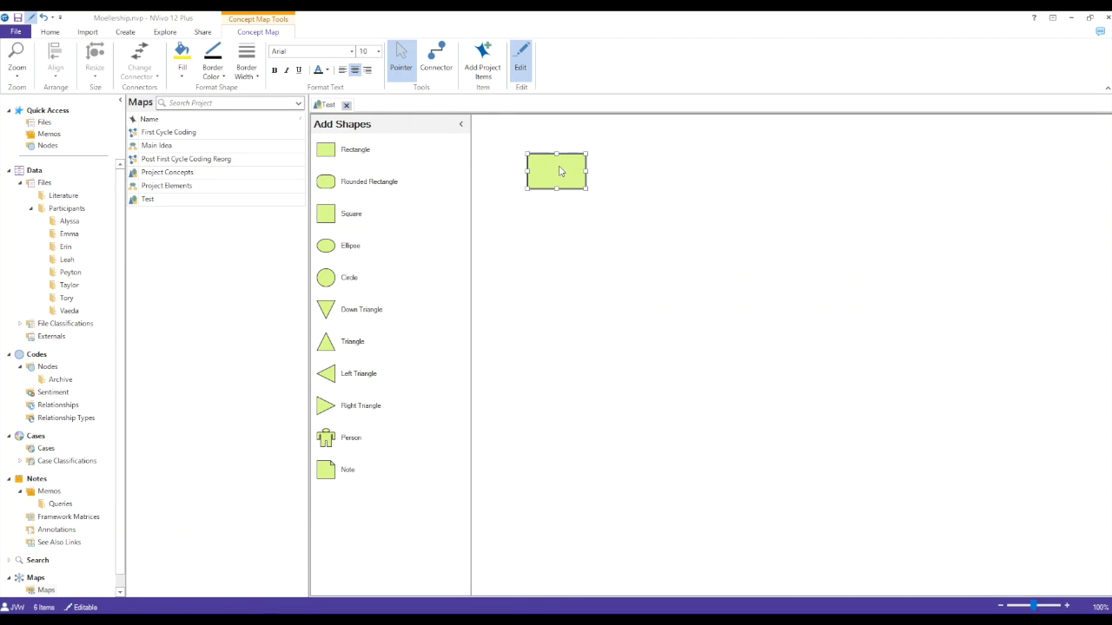
type("Reflection: A useful tool for service learning")
left_click(550, 259)
Step: Add a circle labelled "When do students reflect?" beside the rectangle and enlarge it to fit its text
left_click_drag(327, 278, 528, 153)
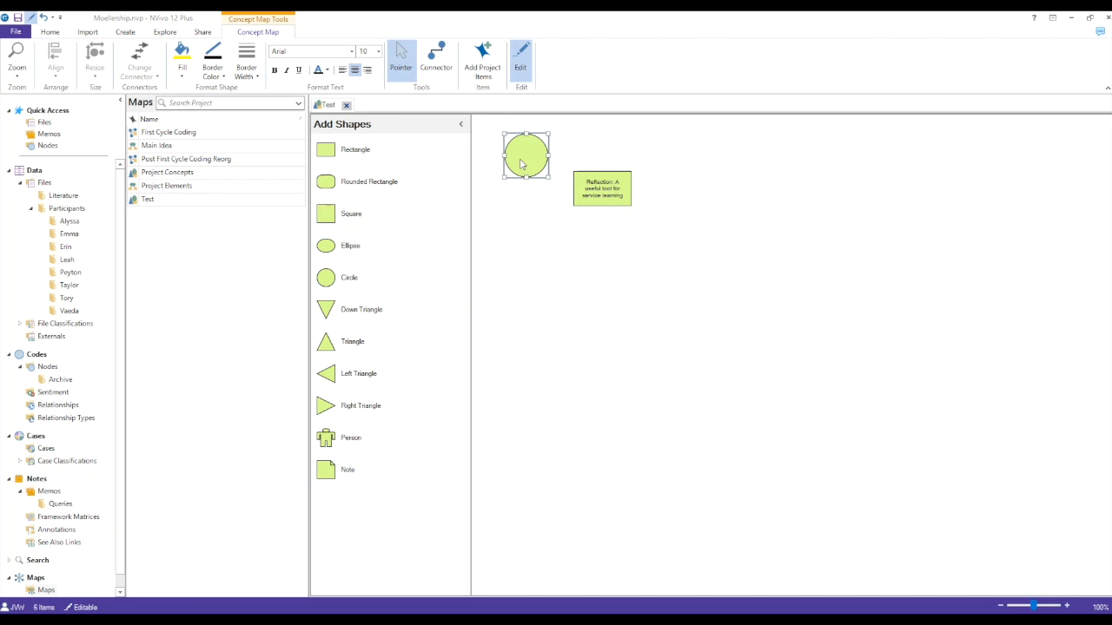
type("When do students reflect?")
left_click(556, 211)
left_click(549, 177)
left_click_drag(549, 179, 561, 198)
Step: Add a second circle labelled "How do we support reflection?" below the first and enlarge it to a similar size
left_click(488, 222)
left_click_drag(326, 277, 495, 216)
type("How do we support reflection?")
left_click(511, 228)
left_click(504, 216)
mouse_move(518, 239)
left_mouse_down()
mouse_move(547, 259)
mouse_move(538, 254)
mouse_move(553, 247)
left_mouse_up()
Step: Fill both question circles with light blue and connect each of them to the Reflection rectangle with an arrow
left_click(530, 183)
left_click_drag(522, 165, 512, 165)
left_click(554, 249, "ctrl")
left_click(183, 75)
left_click(168, 148)
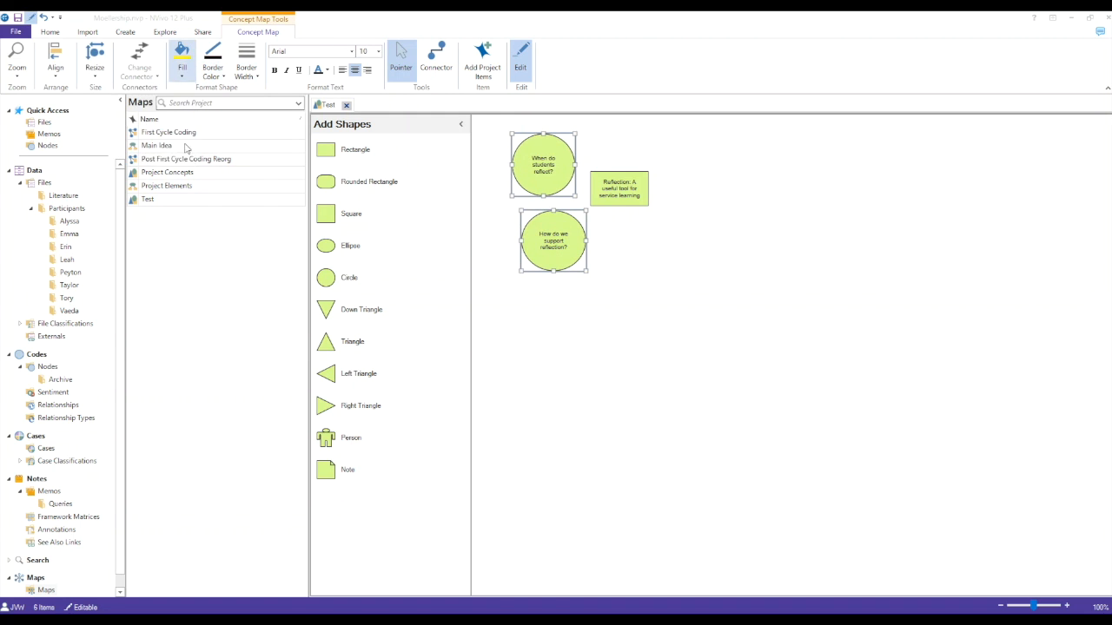
left_click(436, 61)
left_click_drag(566, 174, 598, 205)
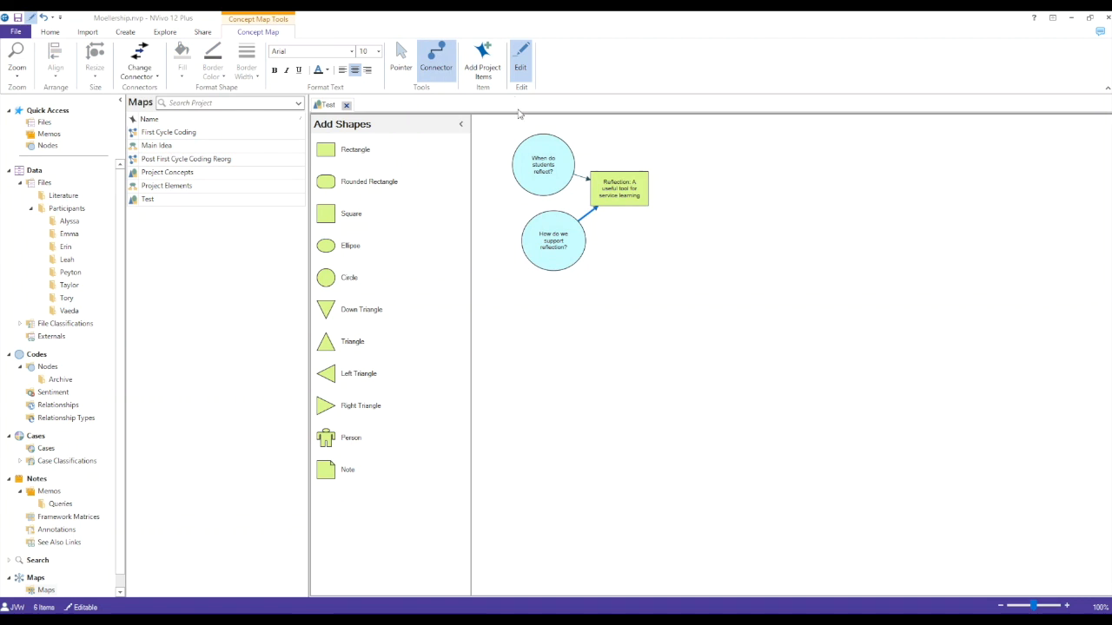
Step: Add the six child nodes of Self Reflection, from 'Challenge Me' to 'Widened My Eyes', to the map as project items
left_click(482, 62)
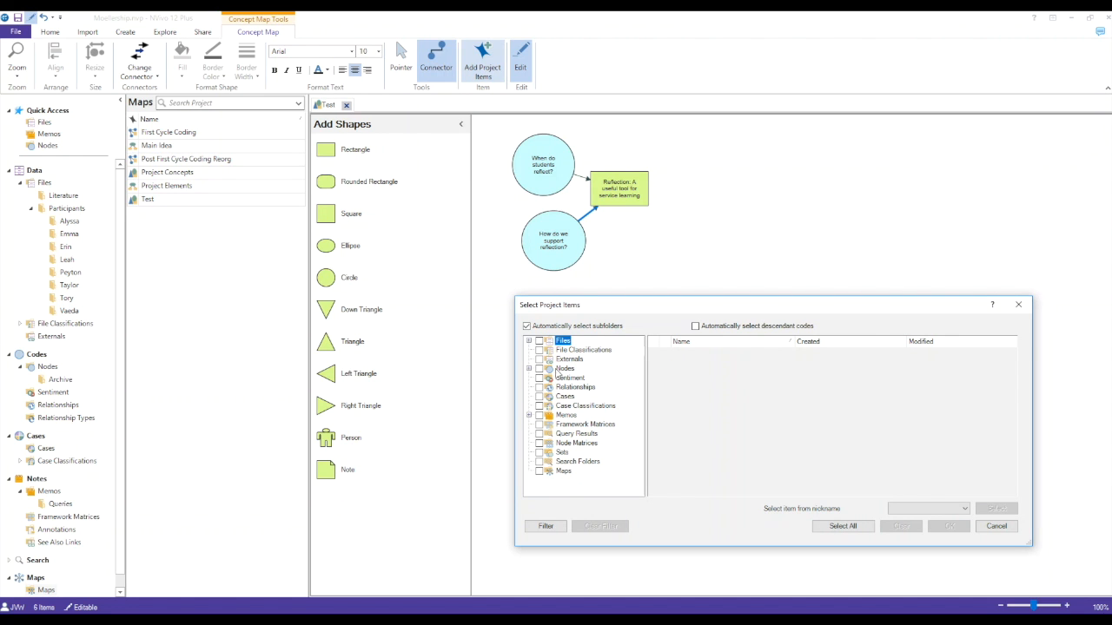
left_click(564, 370)
left_click(653, 451)
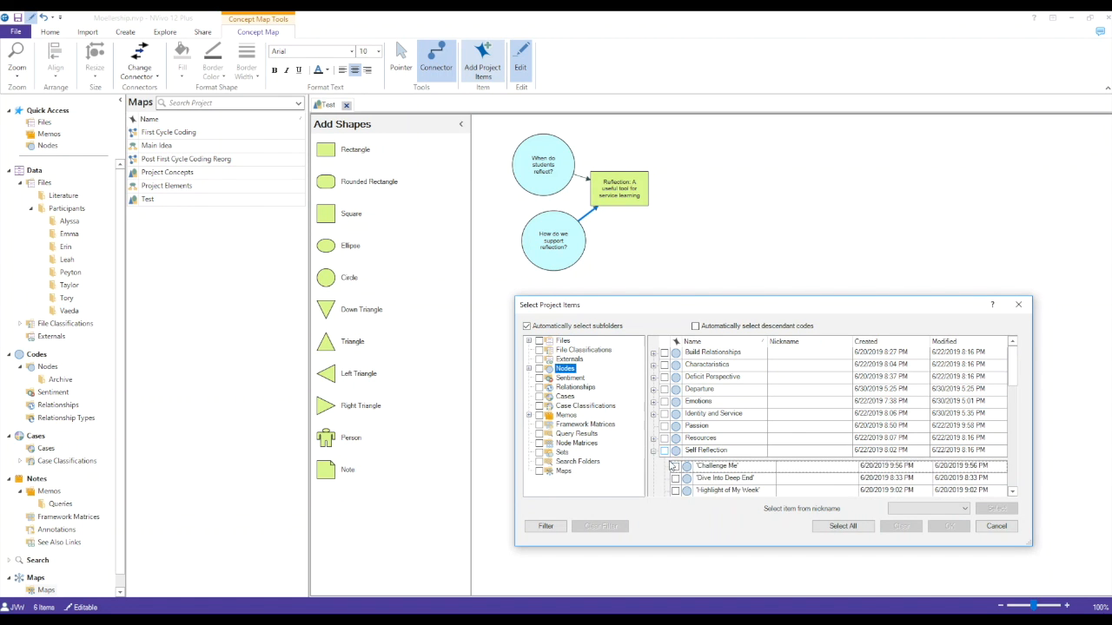
left_click(675, 465)
scroll(683, 418, "down", 2)
left_click(675, 405)
left_click(675, 417)
left_click(675, 429)
left_click(675, 442)
left_click(675, 454)
left_click(948, 527)
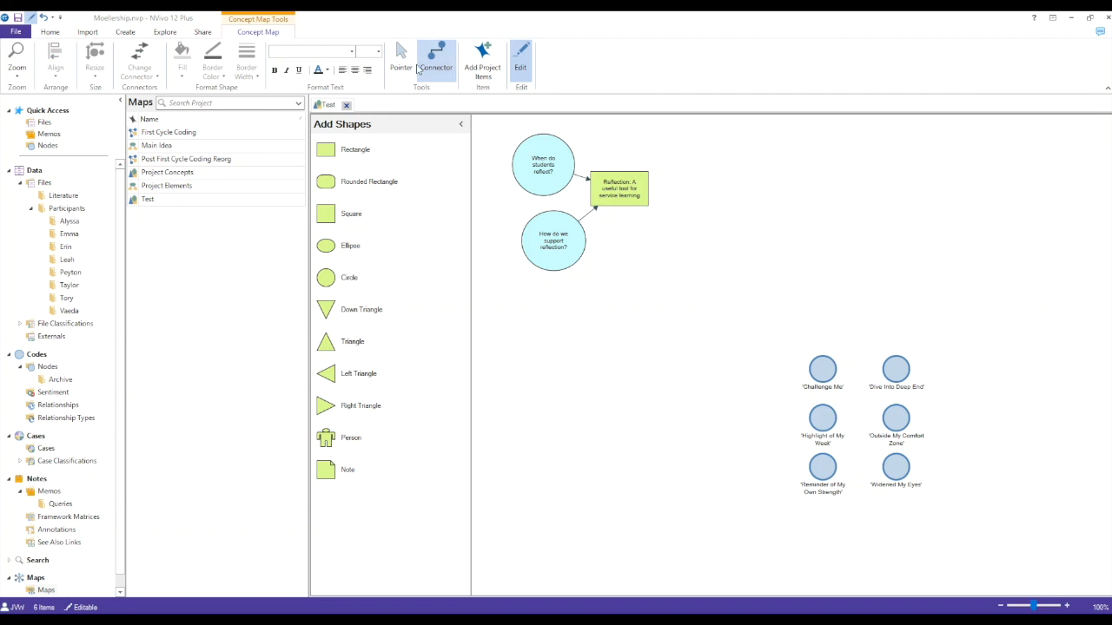
Step: Move the six node items beside the Reflection rectangle and align the second circle under the first
left_click(401, 59)
left_click_drag(819, 391, 683, 171)
left_click(559, 245)
left_click(604, 327)
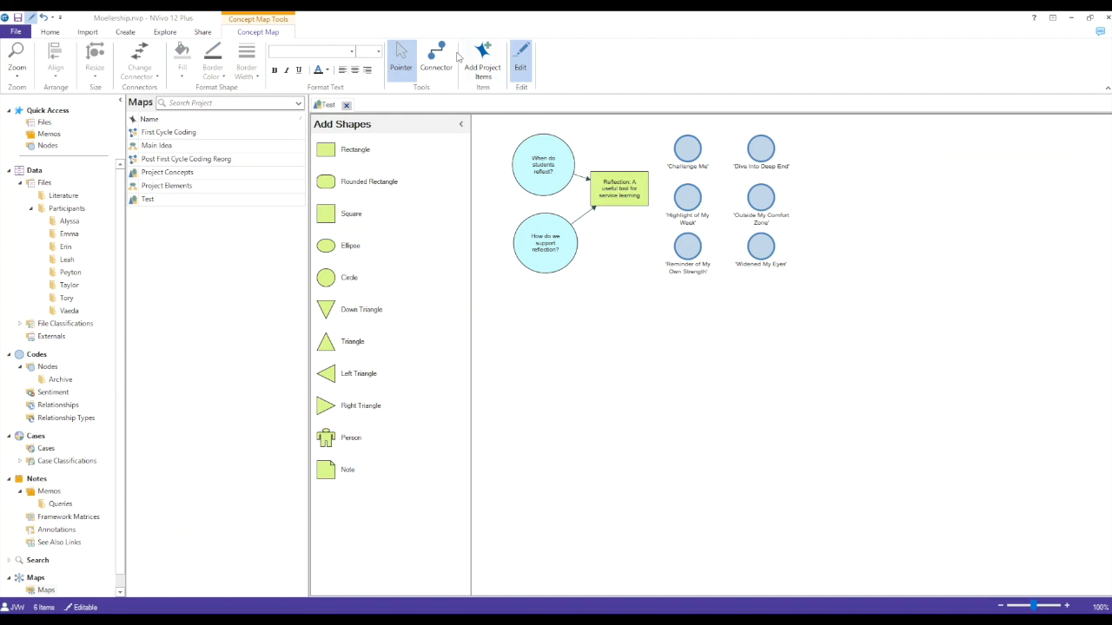
Step: Connect each of the six Self Reflection node items to the Reflection rectangle with an arrow
left_click(436, 59)
left_click_drag(680, 200, 637, 196)
left_click_drag(682, 252, 635, 200)
left_click_drag(754, 248, 639, 198)
mouse_move(753, 201)
left_mouse_down()
mouse_move(682, 210)
mouse_move(647, 198)
left_mouse_up()
left_click_drag(757, 155, 648, 180)
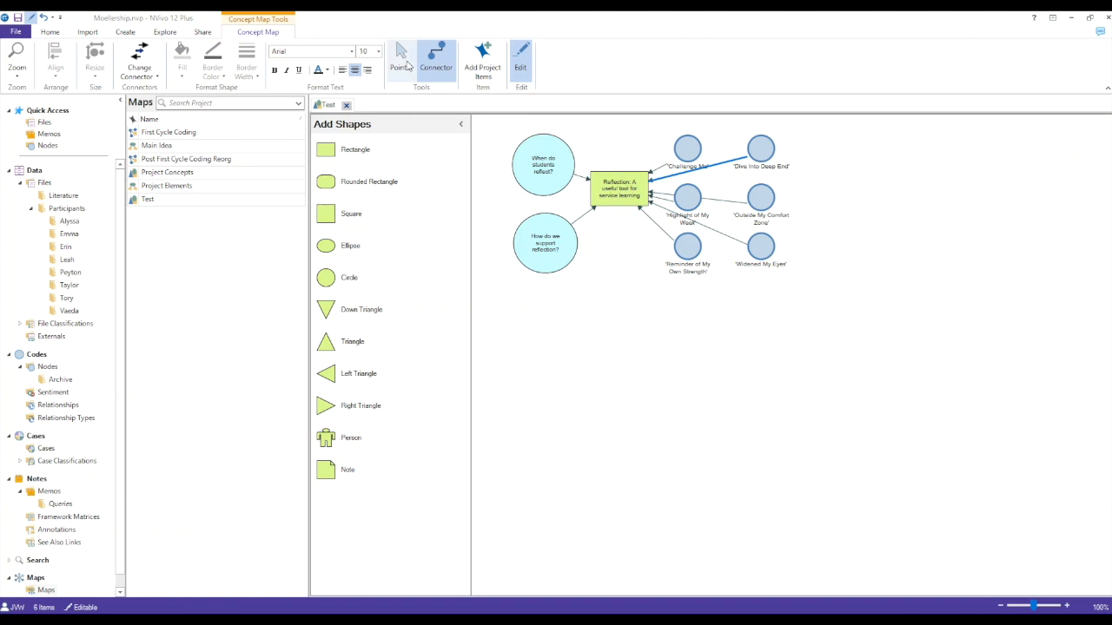
left_click(401, 59)
left_click(656, 343)
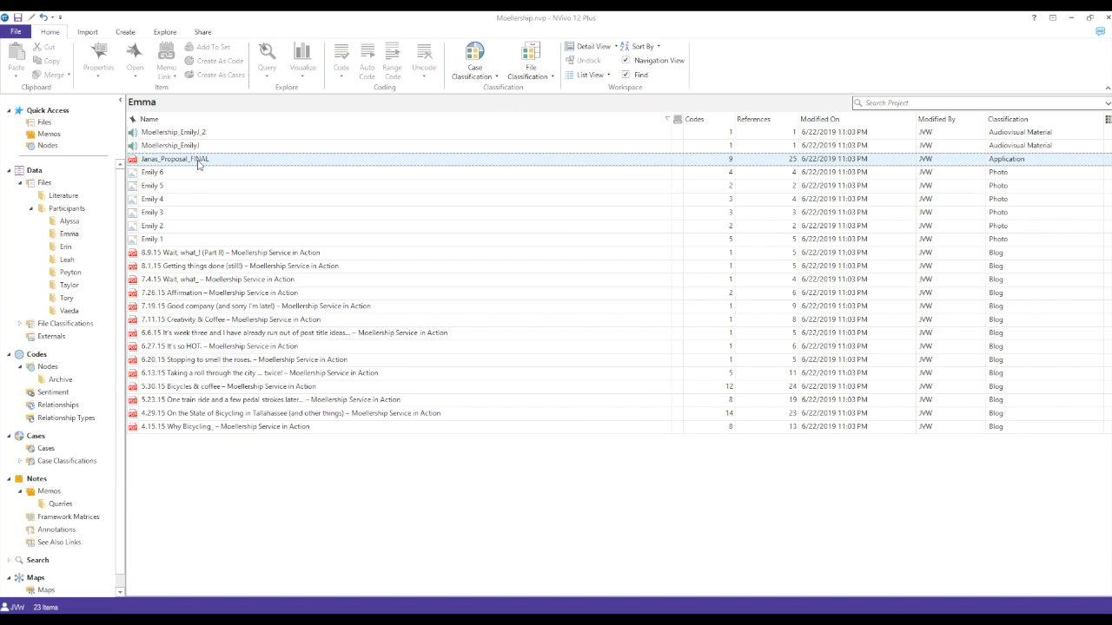
Step: Run a word frequency query on the final proposal PDF classified as Application
right_click(199, 164)
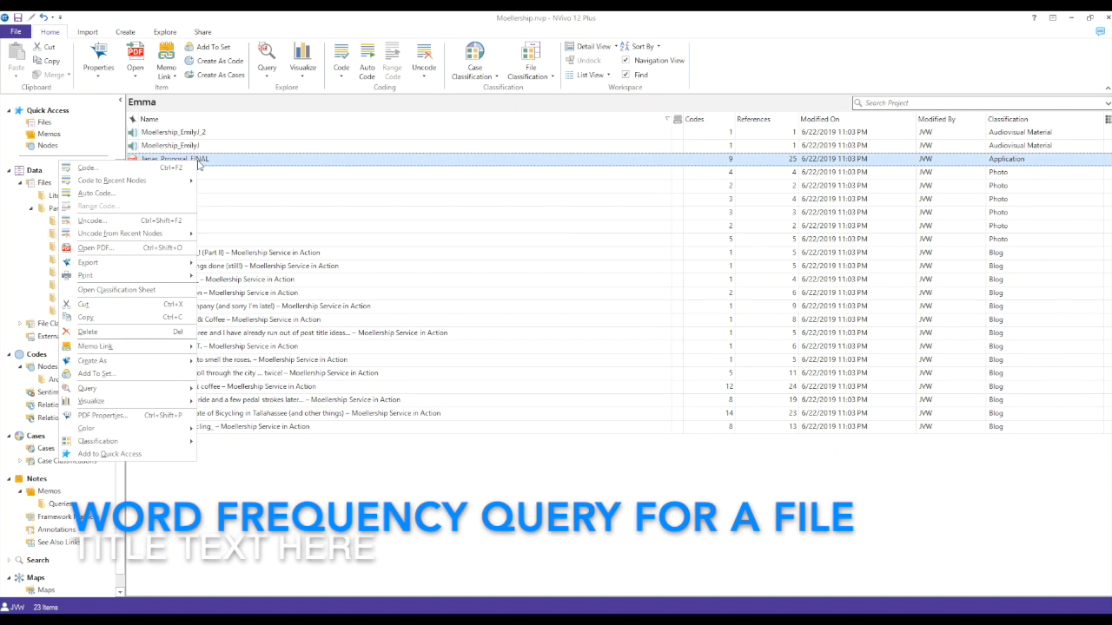
mouse_move(145, 390)
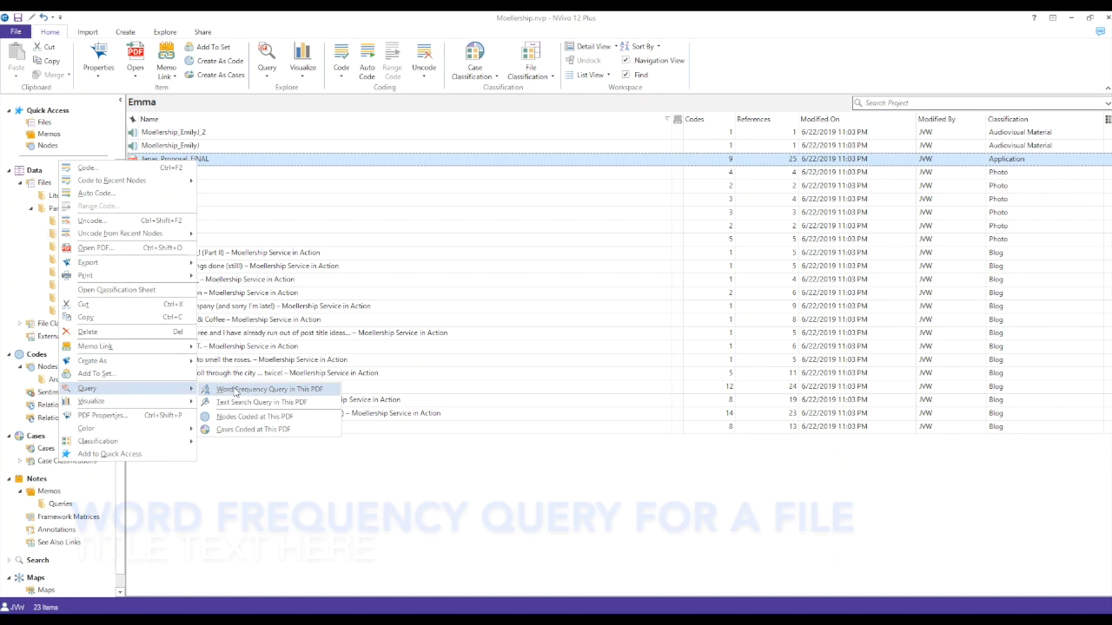
left_click(235, 392)
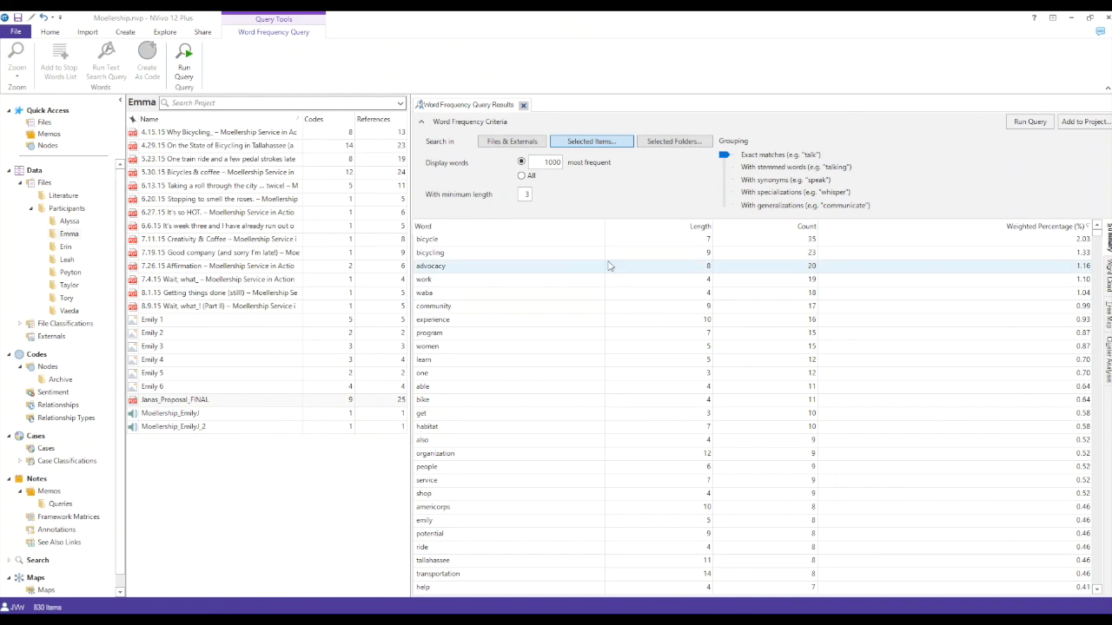
Step: Run a group query for the nodes coded at the 5.30.15 Bicycles & coffee PDF and expand its results
right_click(268, 176)
mouse_move(236, 401)
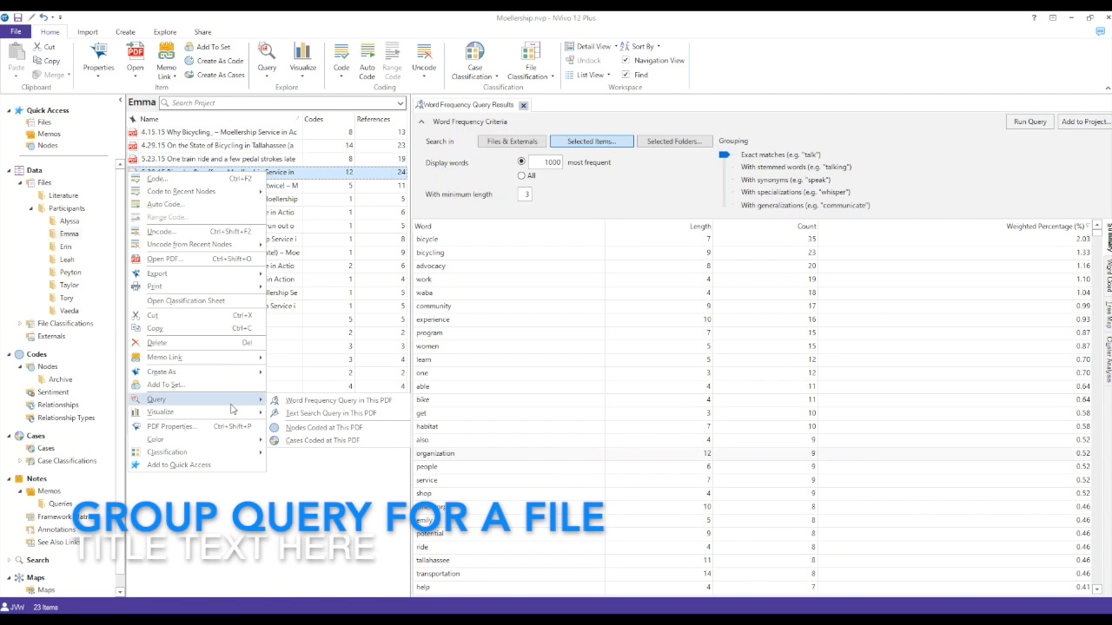
left_click(319, 429)
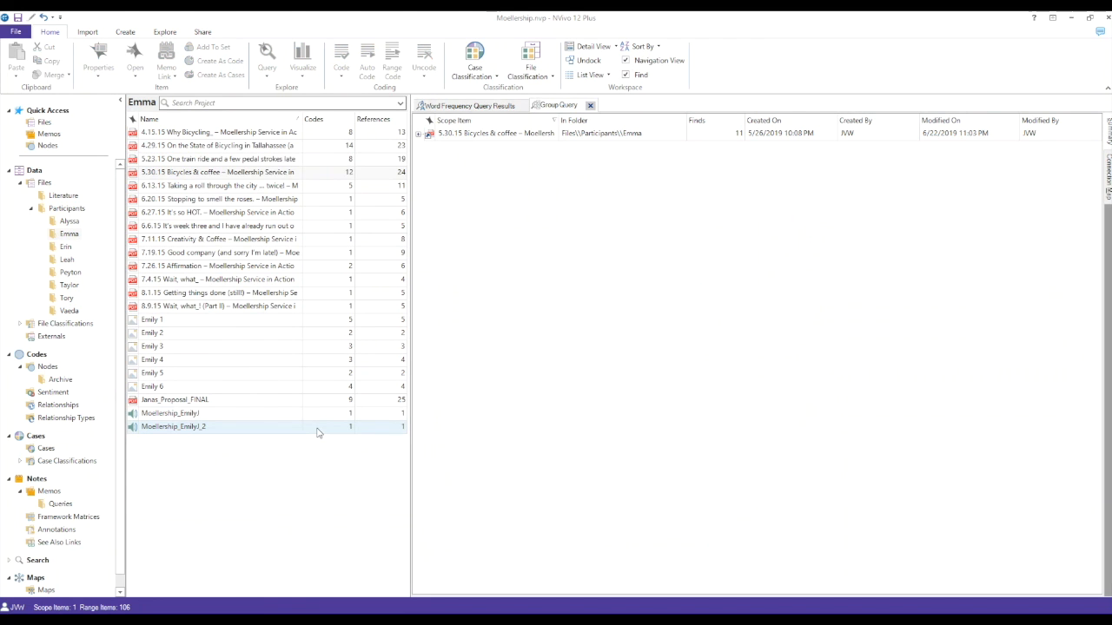
left_click(419, 135)
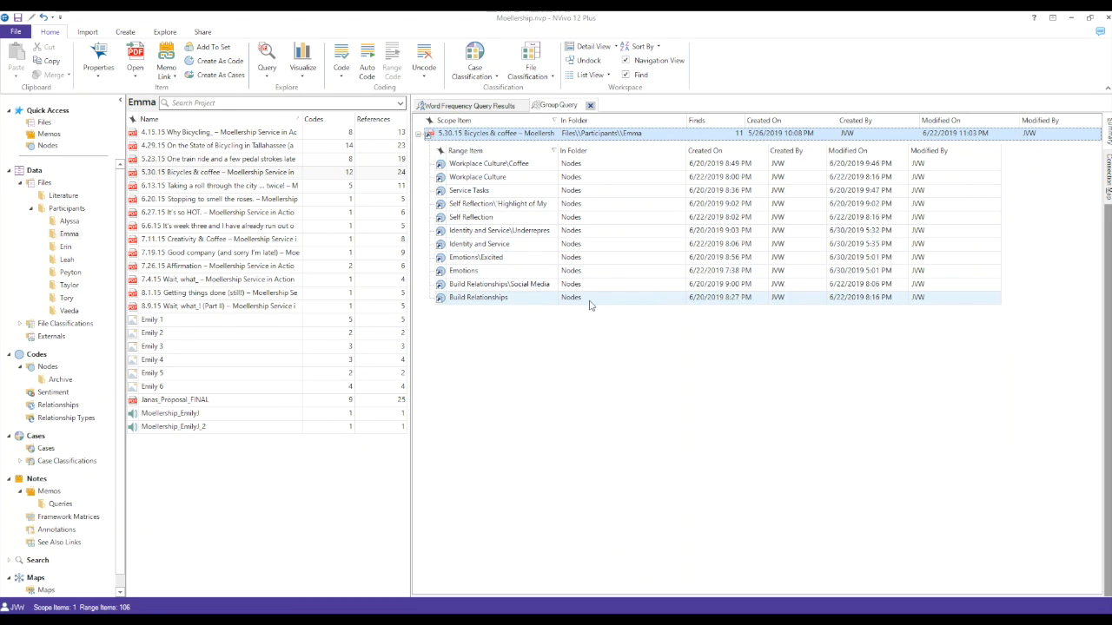
Step: View the group query as a connection map and open the Emotions node from it
left_click(1106, 187)
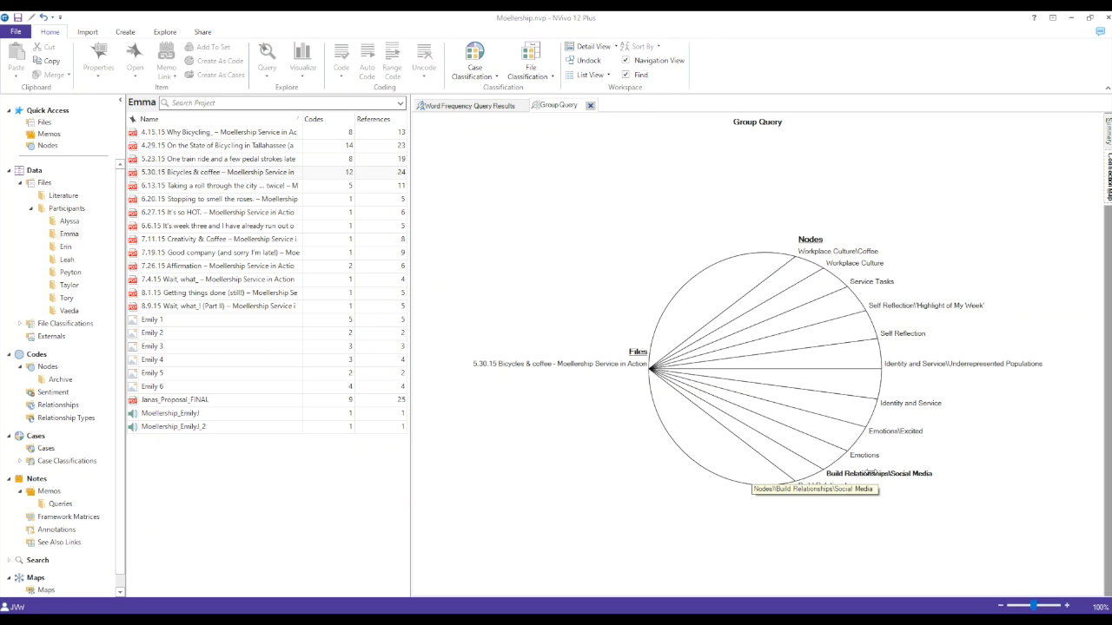
double_click(865, 455)
Step: Create a word cloud for the 4.29.15 On the State of Bicycling in Tallahassee PDF
right_click(297, 149)
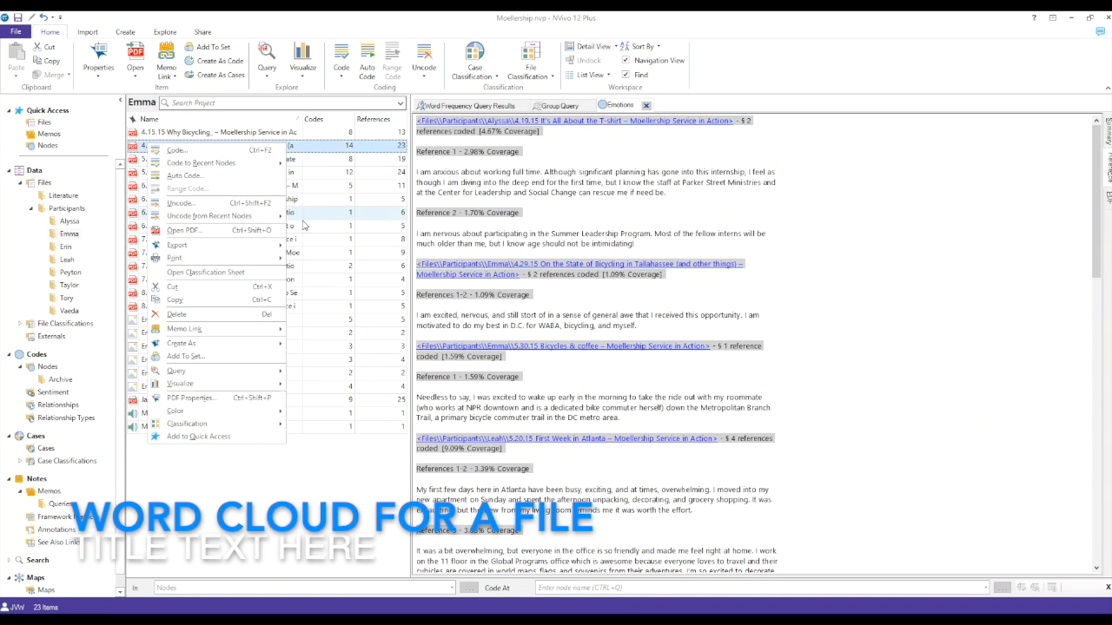
mouse_move(247, 389)
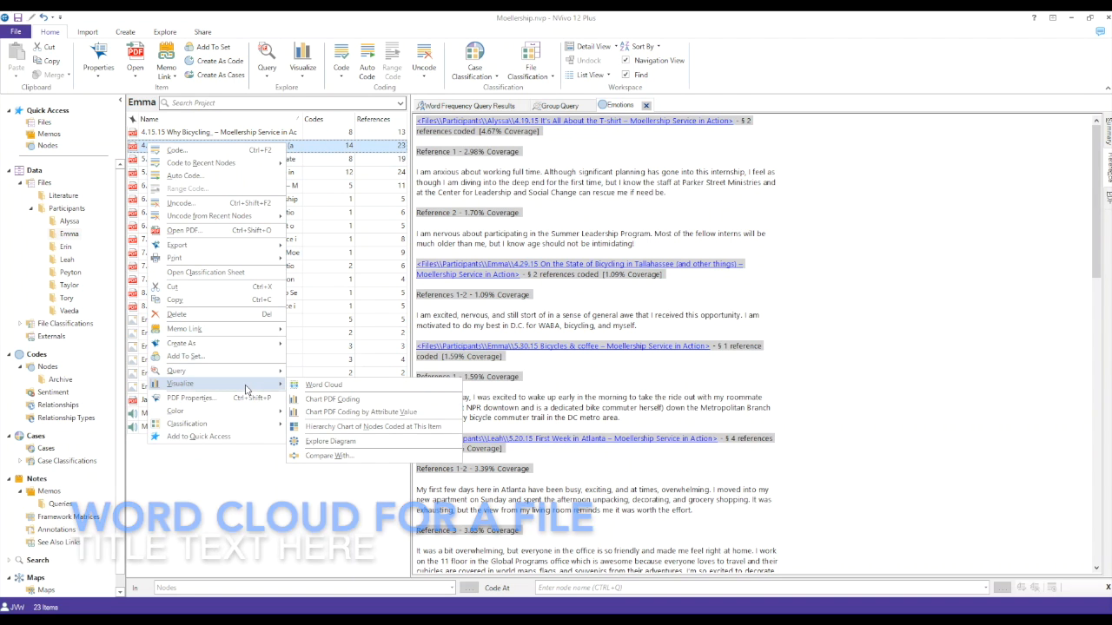
left_click(308, 388)
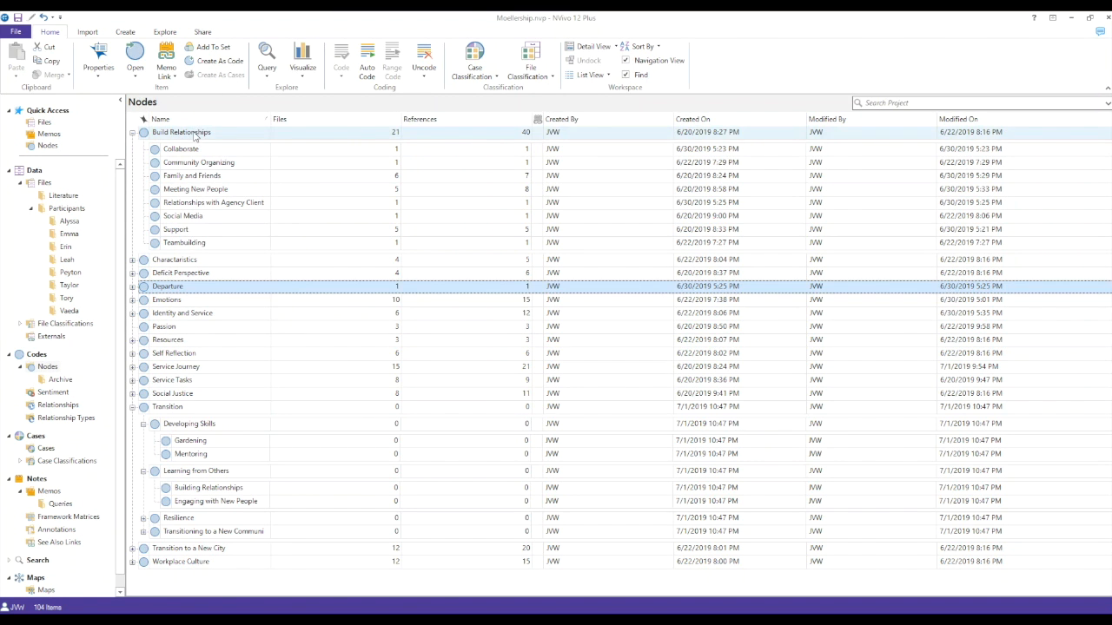
Step: Run a word frequency query on the Build Relationships node
left_click(195, 134)
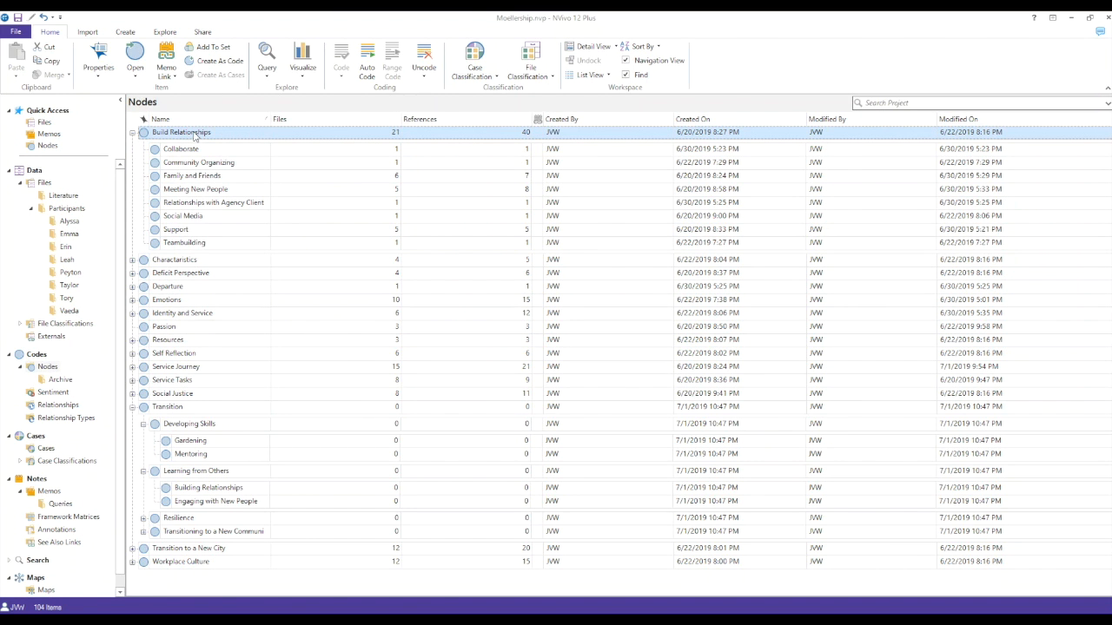
right_click(194, 134)
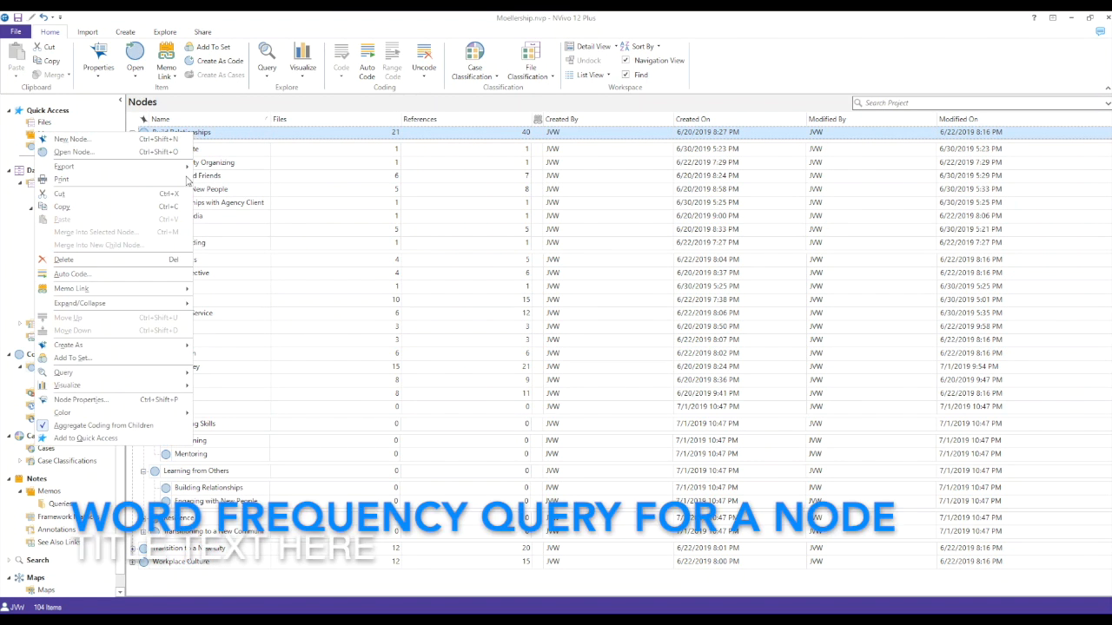
mouse_move(184, 375)
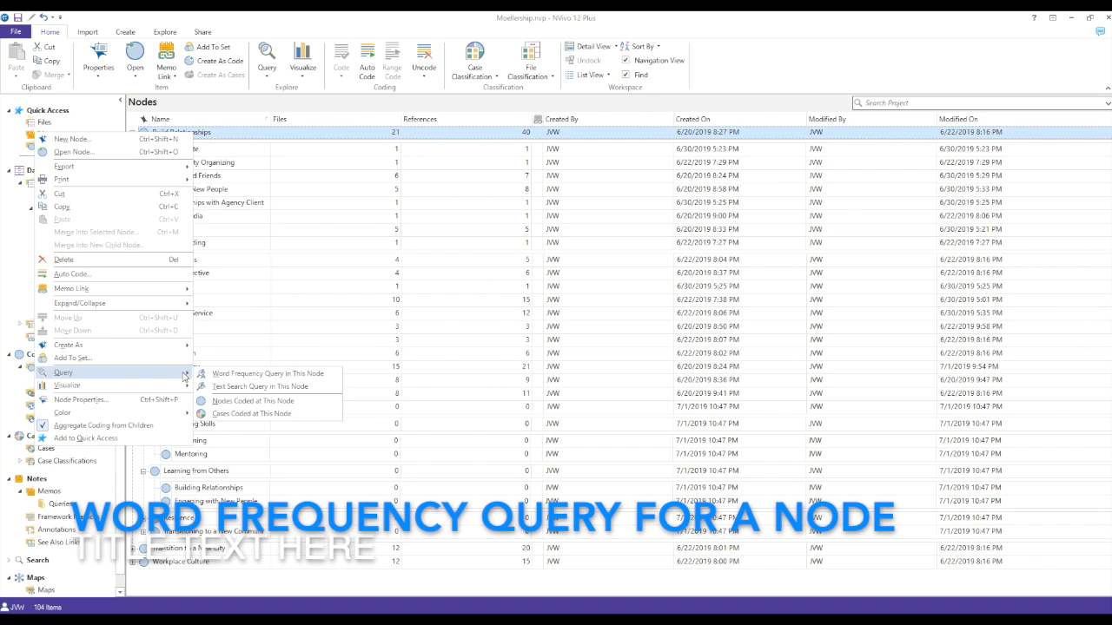
left_click(208, 375)
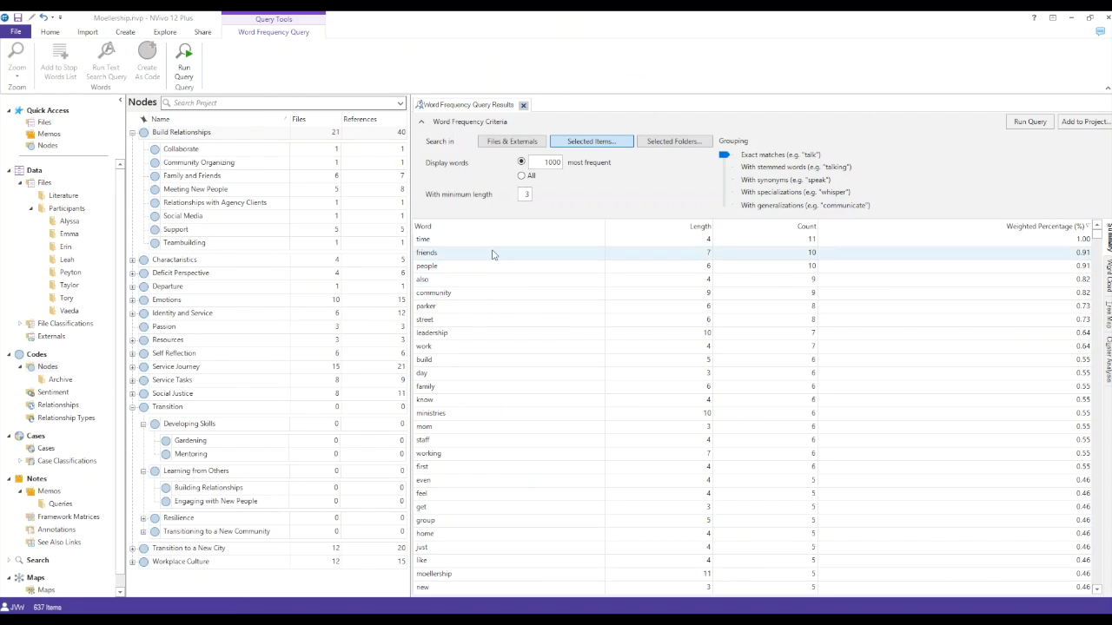
Step: Run a group query for the nodes coded at Build Relationships, viewing its expanded results and connection map
right_click(221, 134)
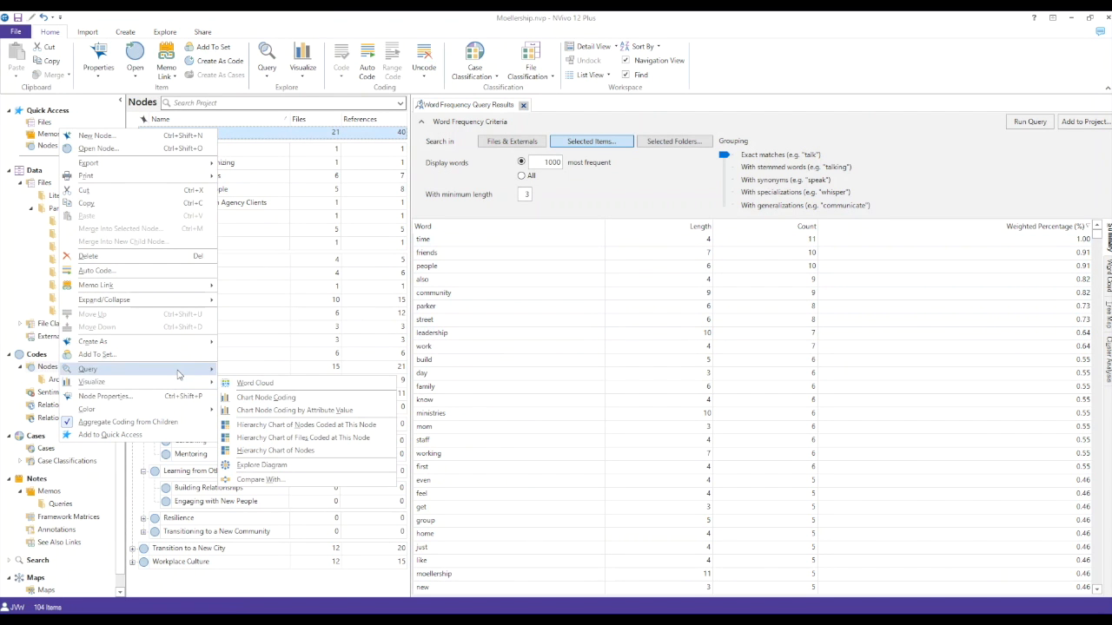
mouse_move(191, 371)
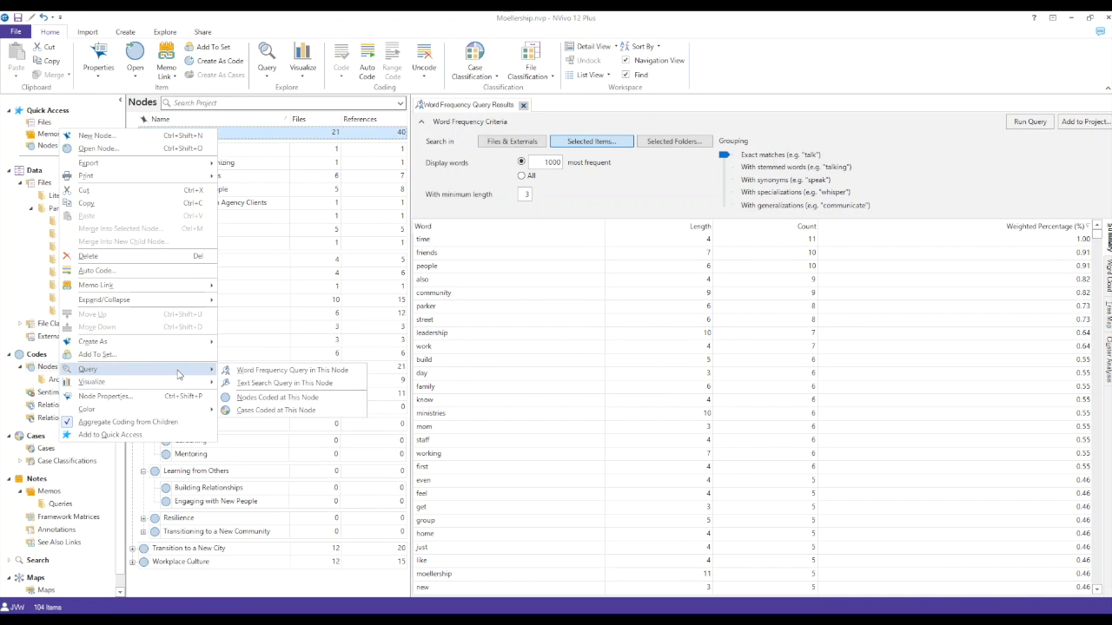
left_click(282, 399)
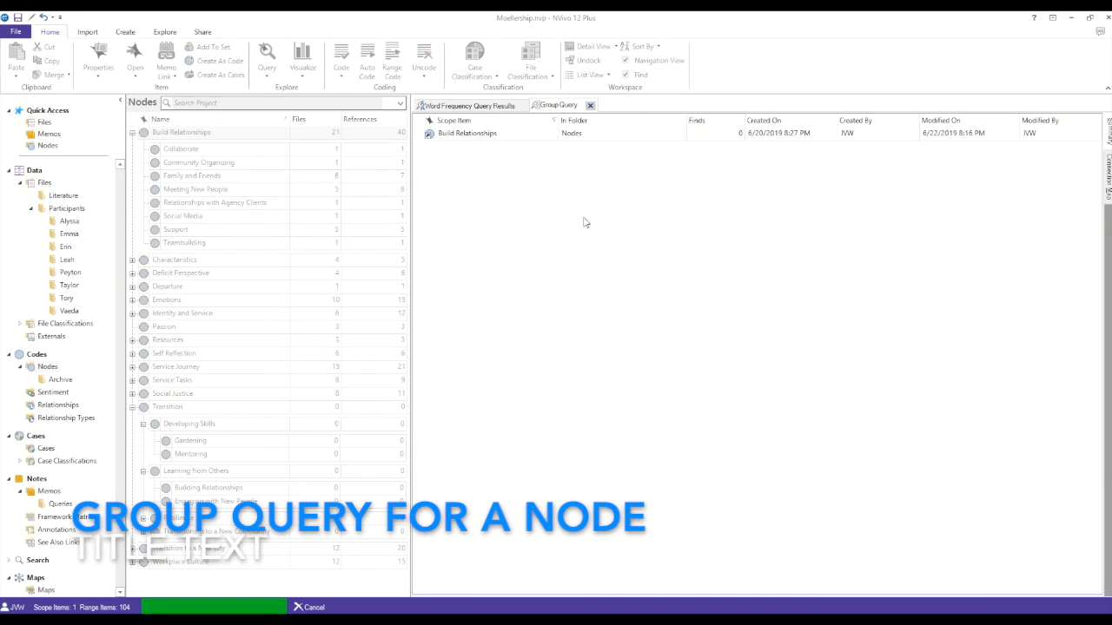
left_click(418, 135)
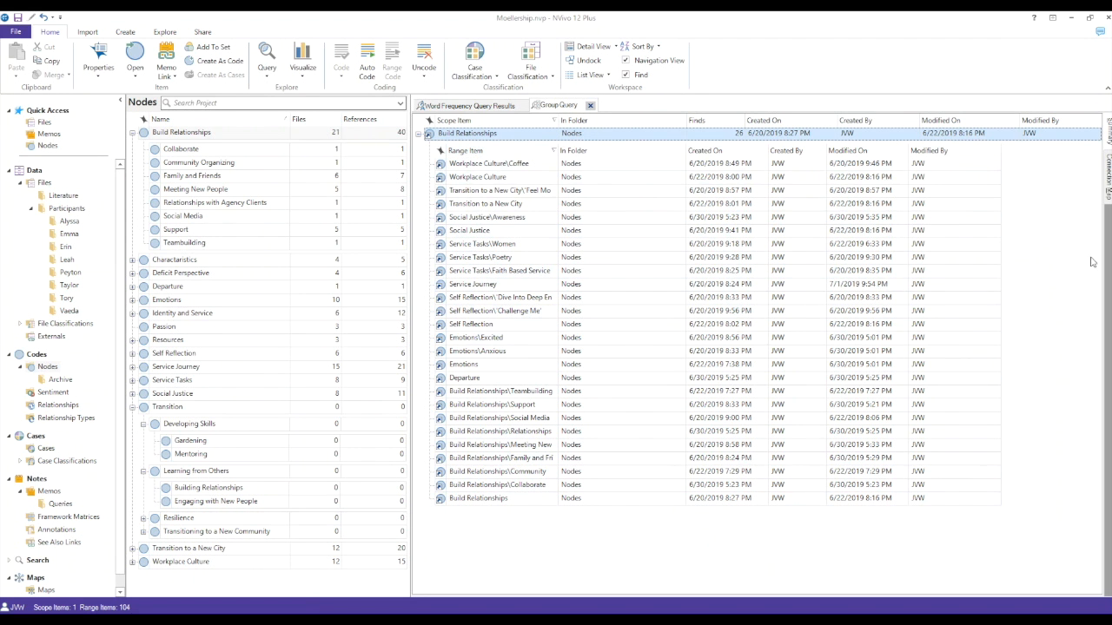
left_click(1108, 174)
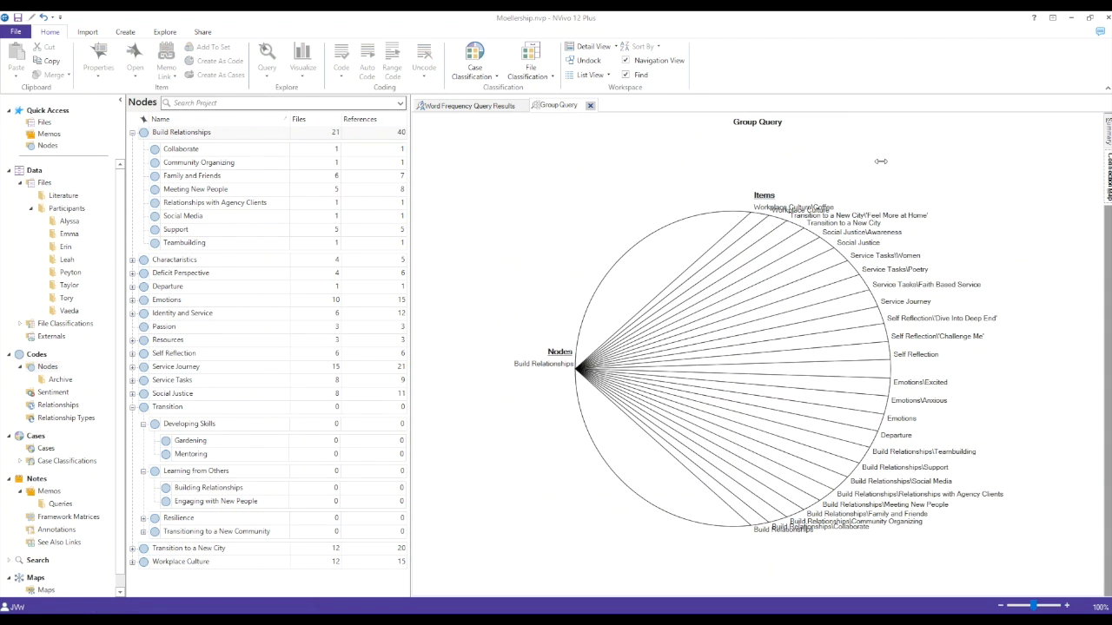